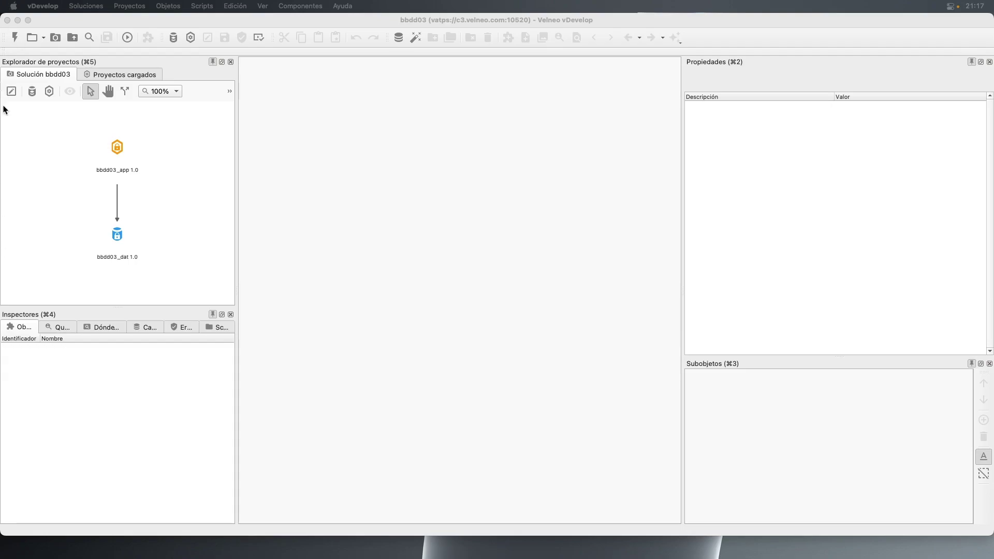
Start a new table in the bbdd03_dat project named Obras (plural) and Obra (singular), of type Maestro normal con clave numérica
double_click(112, 236)
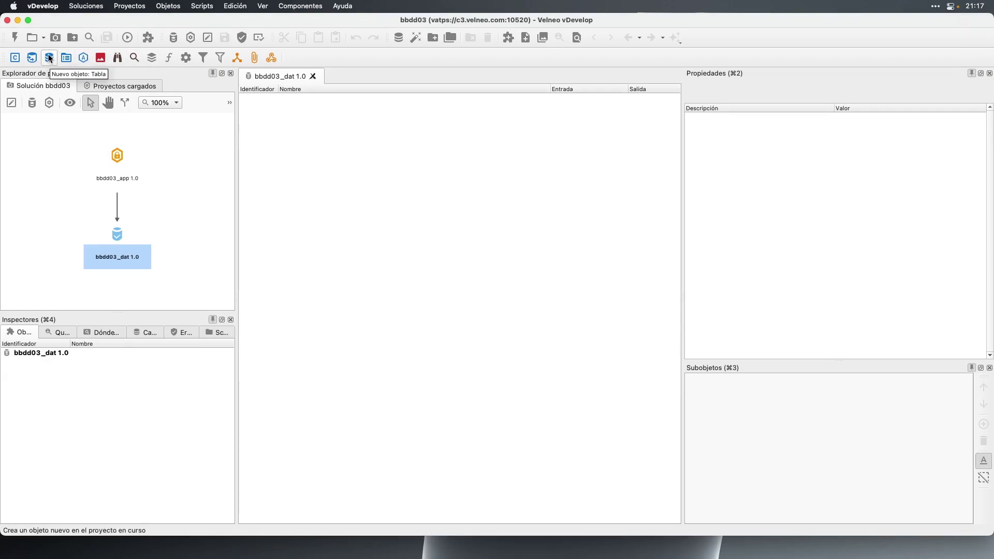
left_click(509, 40)
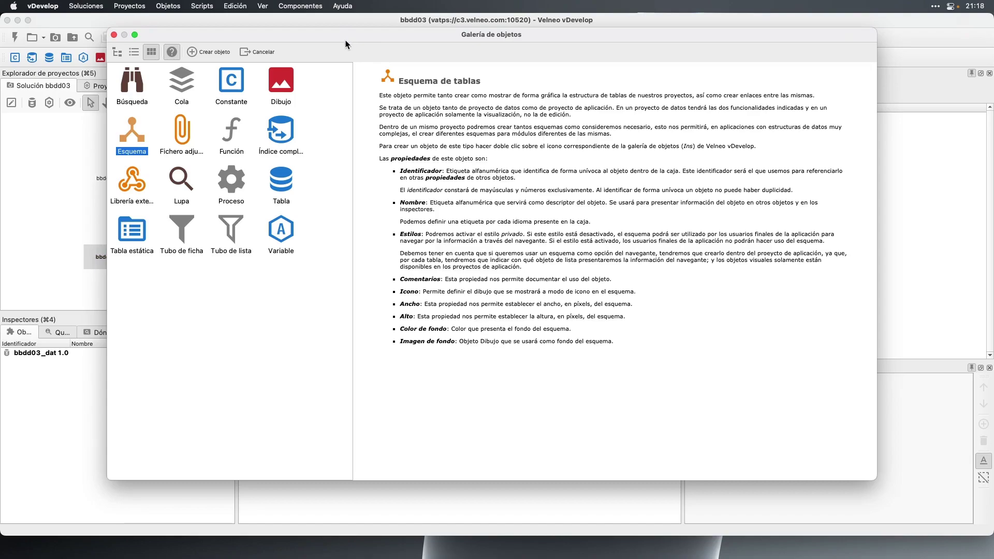
double_click(281, 181)
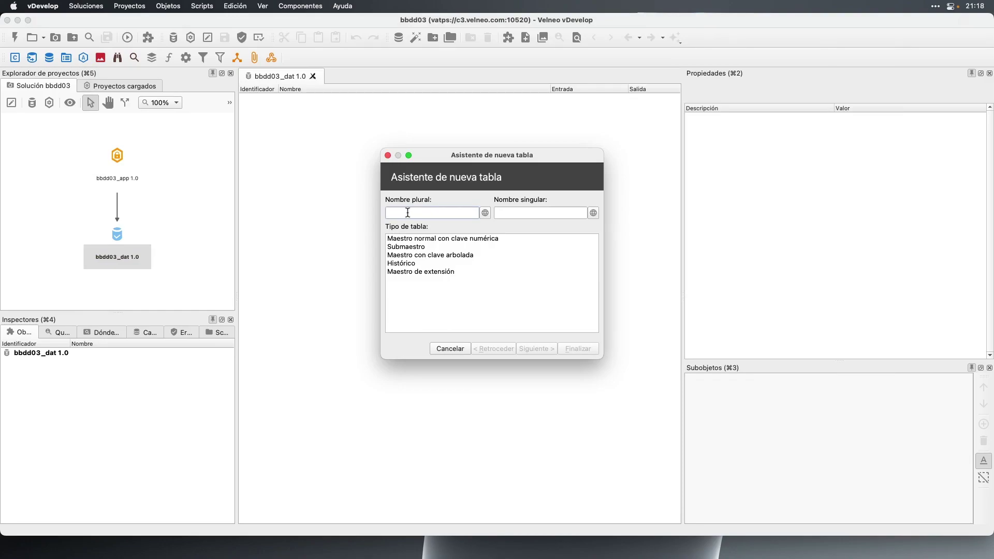
type("Obras")
key("Tab")
type("Obra")
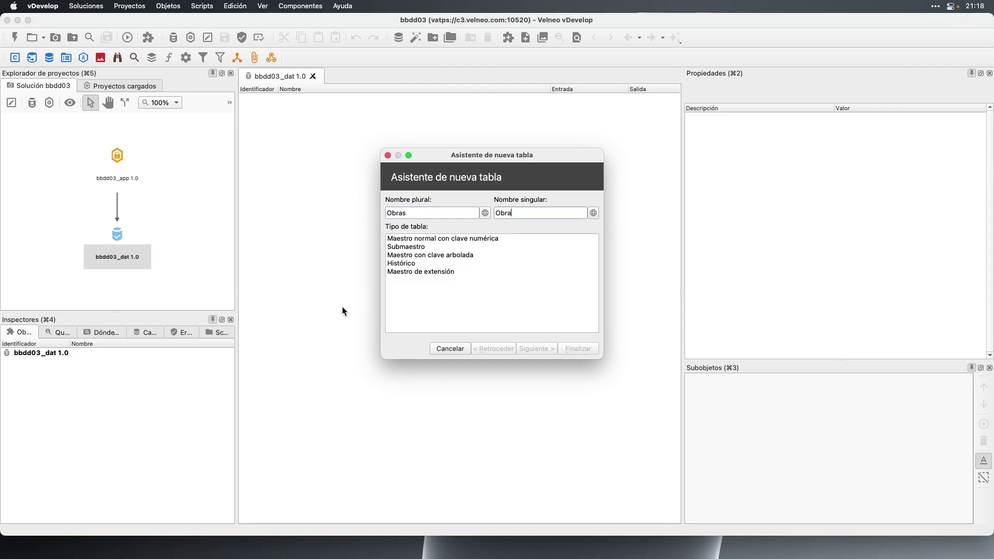
left_click(423, 237)
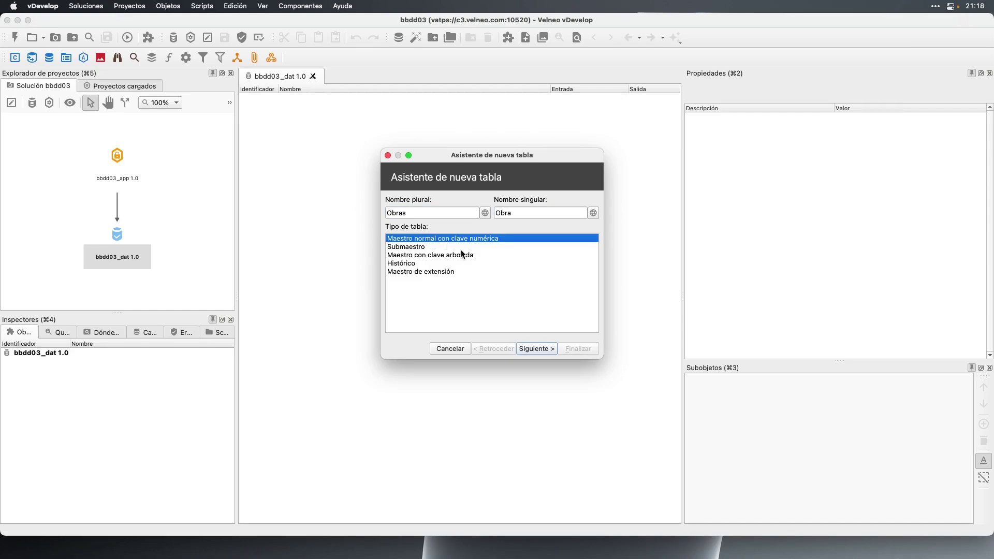
left_click(532, 349)
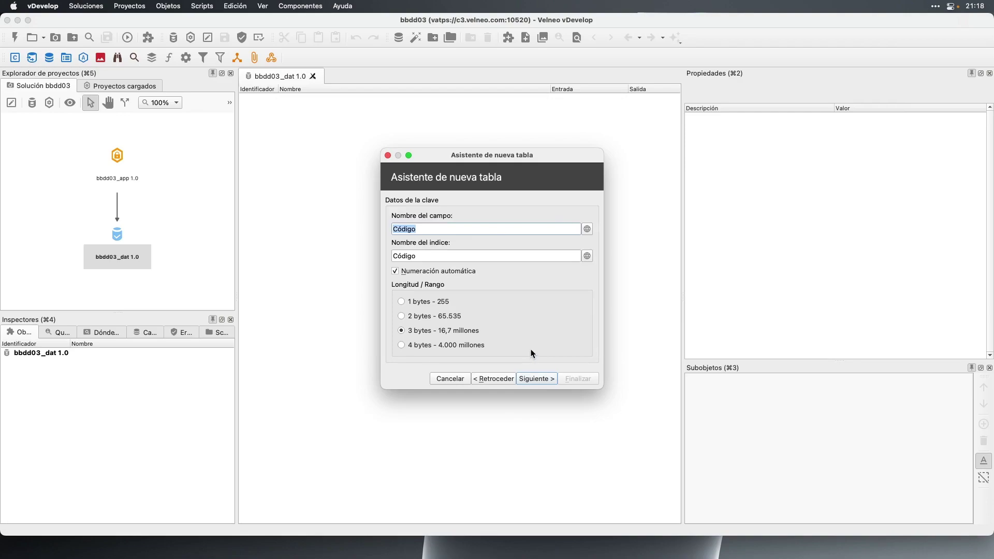
Set the key length to 2 bytes, keep the default description field and indexes, and finish the new table without extra fields
left_click(412, 316)
left_click(535, 379)
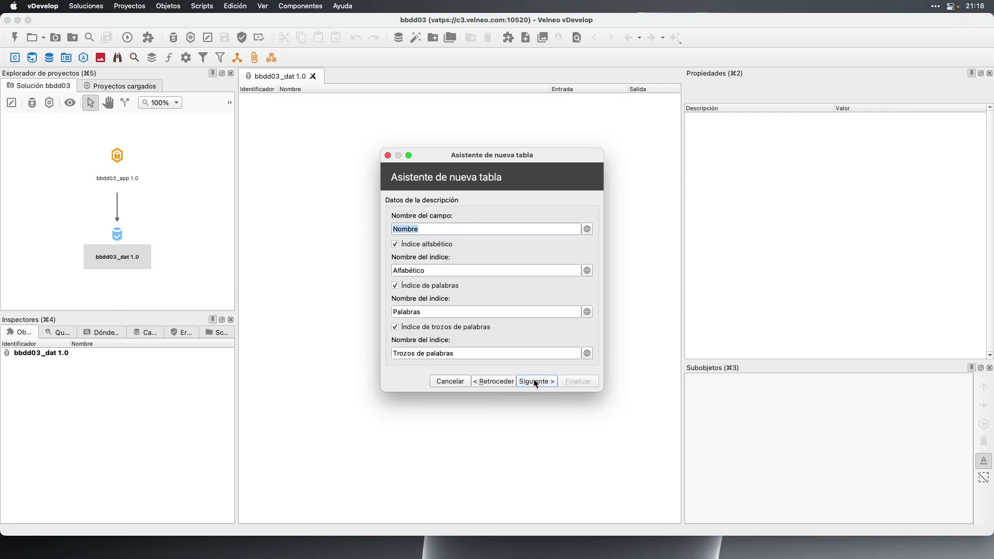
left_click(536, 382)
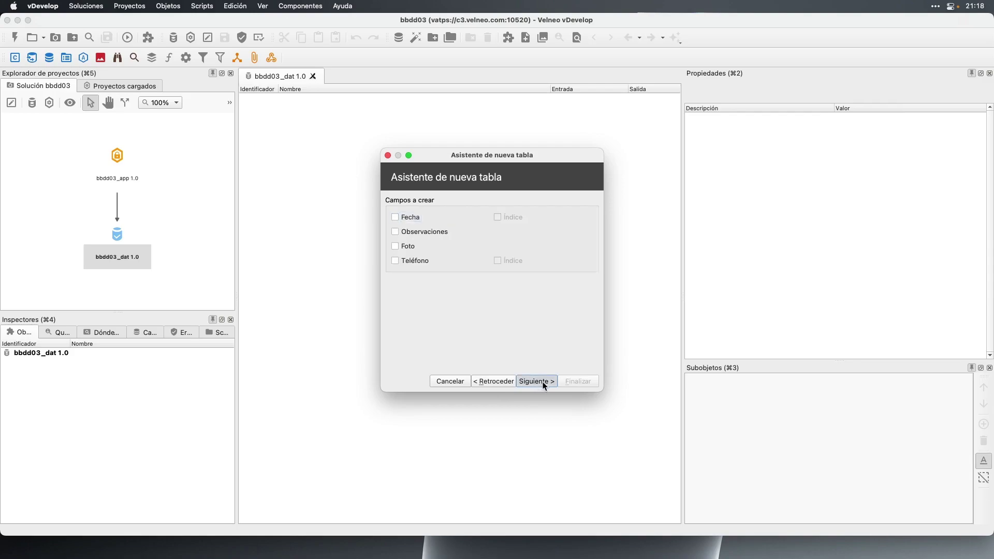
left_click(542, 381)
left_click(579, 381)
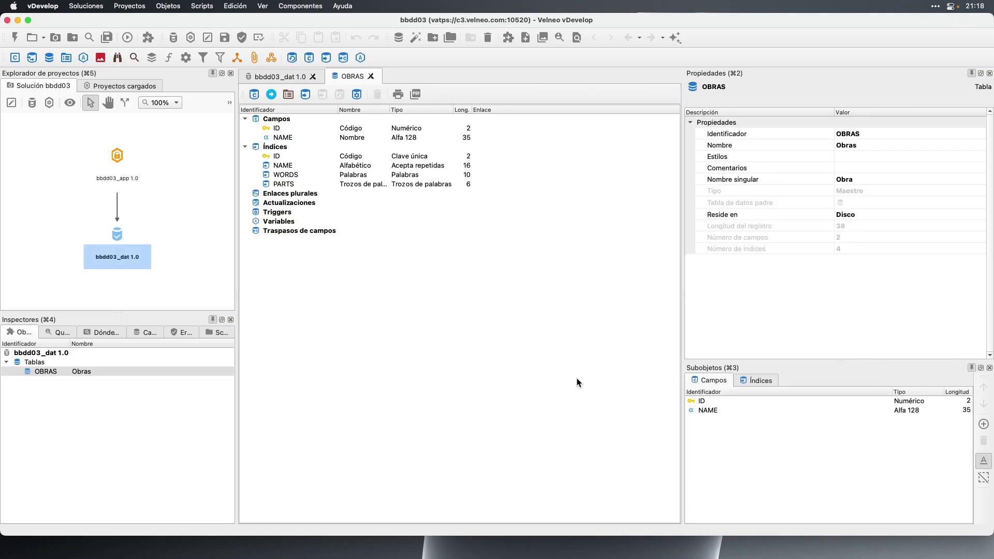
Close the OBRAS table editor and save the changes to the data project
left_click(371, 76)
left_click(270, 99)
left_click(270, 99)
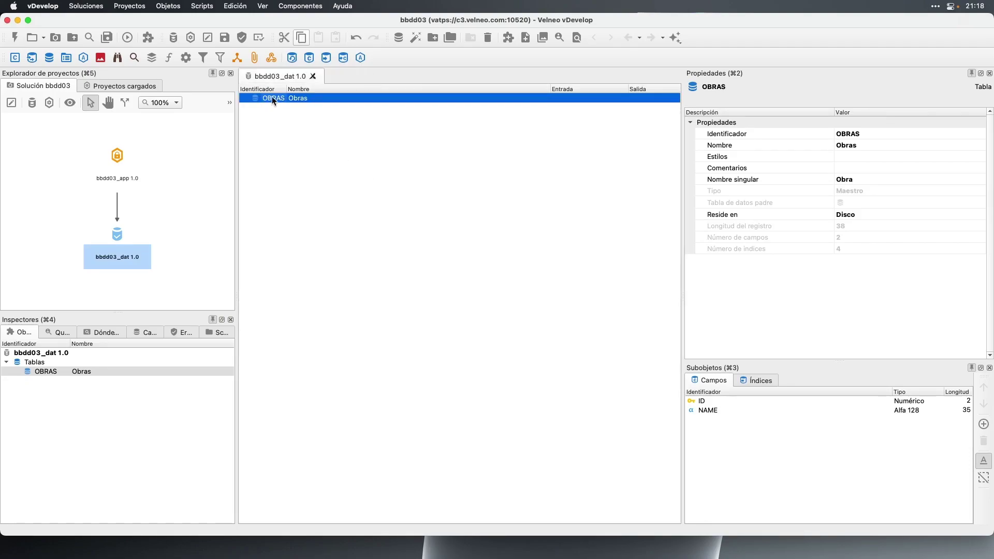
left_click(225, 35)
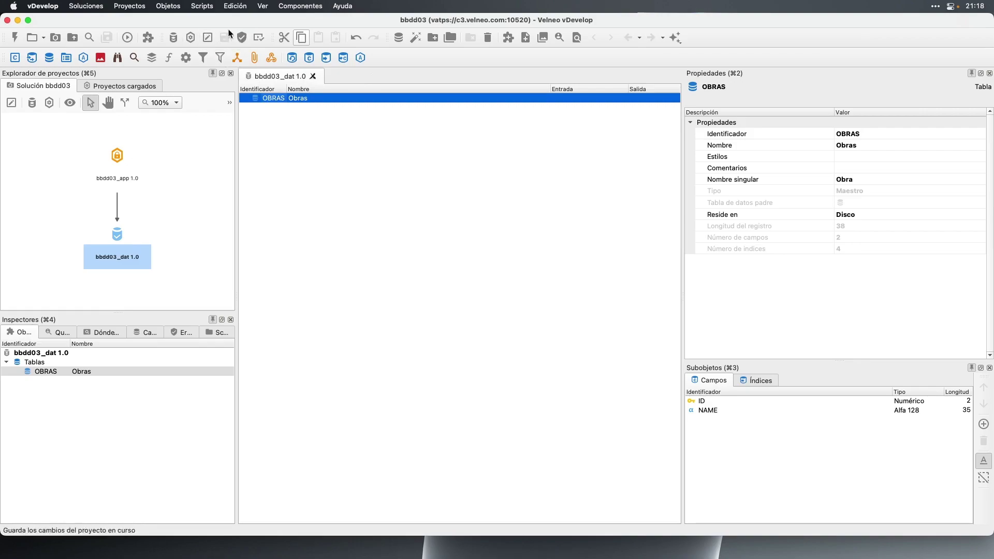
Reopen the OBRAS table and rename its NAME field as "Nombre de la obra"
double_click(279, 101)
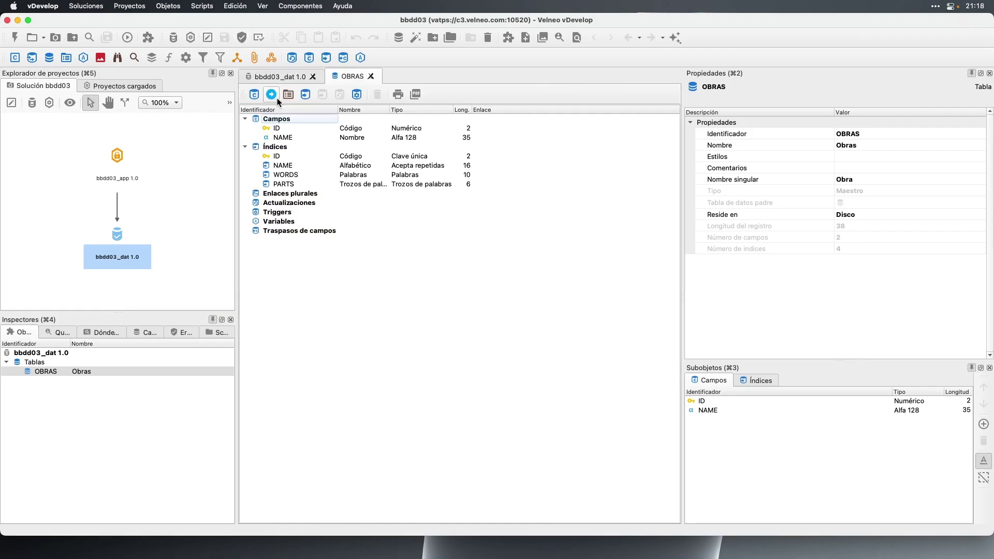
left_click(280, 137)
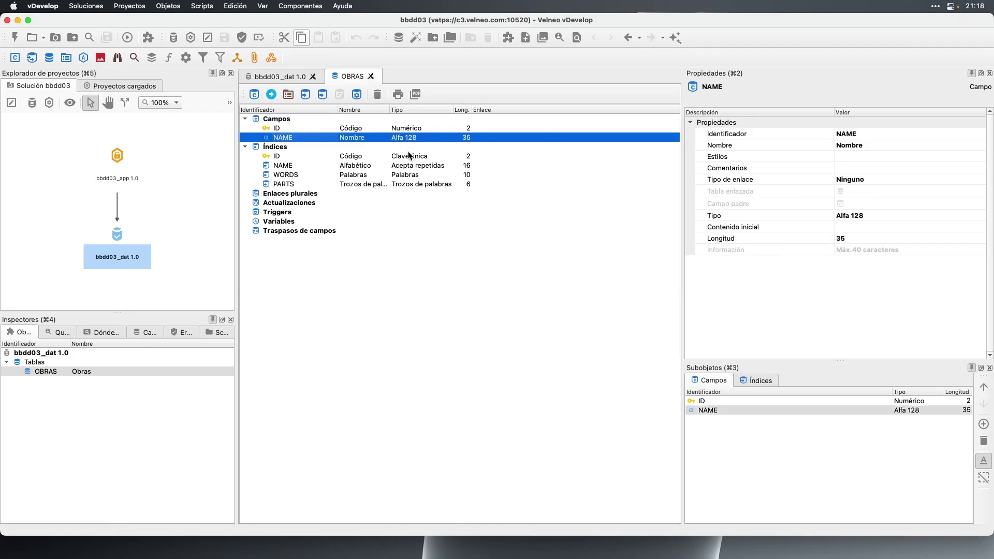
left_click(878, 147)
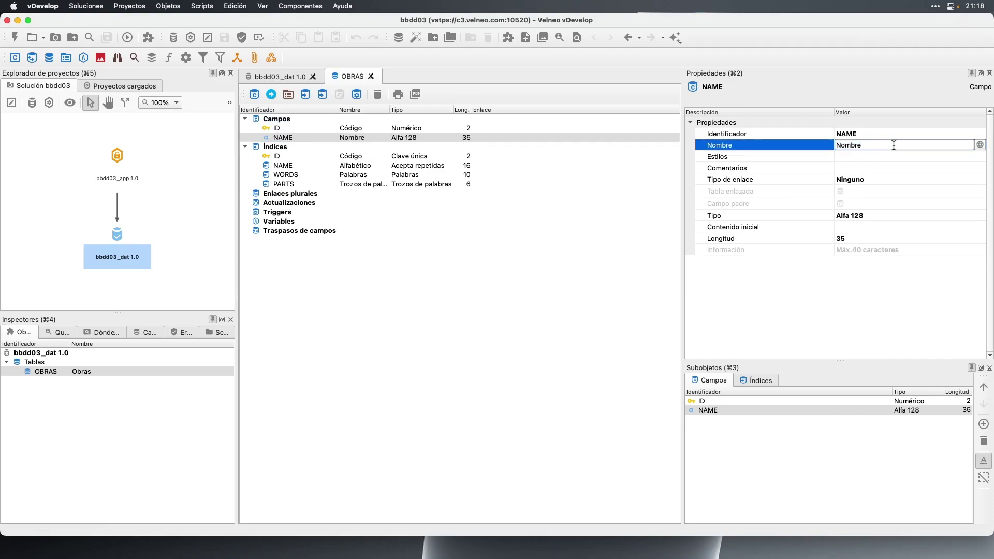
type("d")
key("Tab")
key("Tab")
key("Tab")
key("Tab")
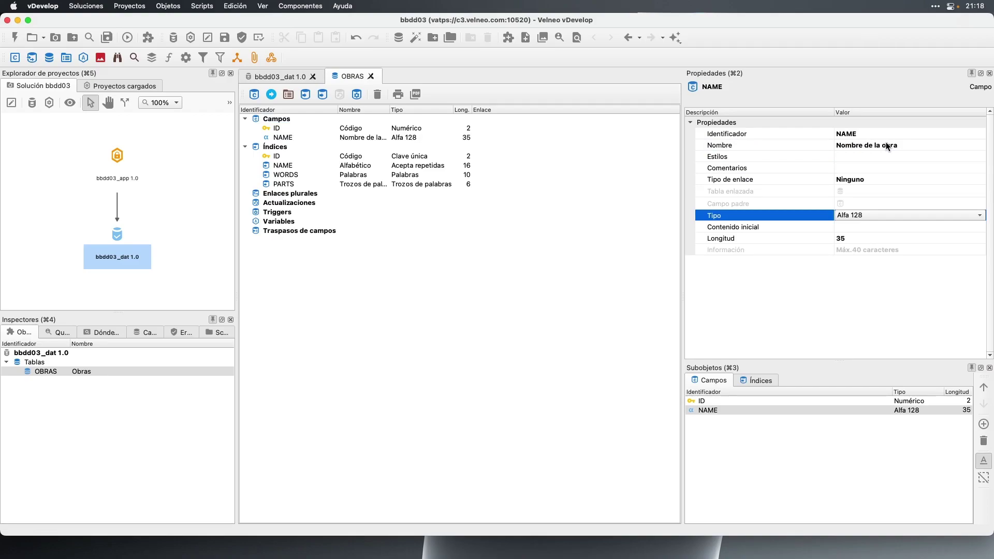
Change the NAME field's type to Alfa 256 and set its length to 100
key("space")
key("Up")
key("Return")
key("Tab")
key("Tab")
type("100")
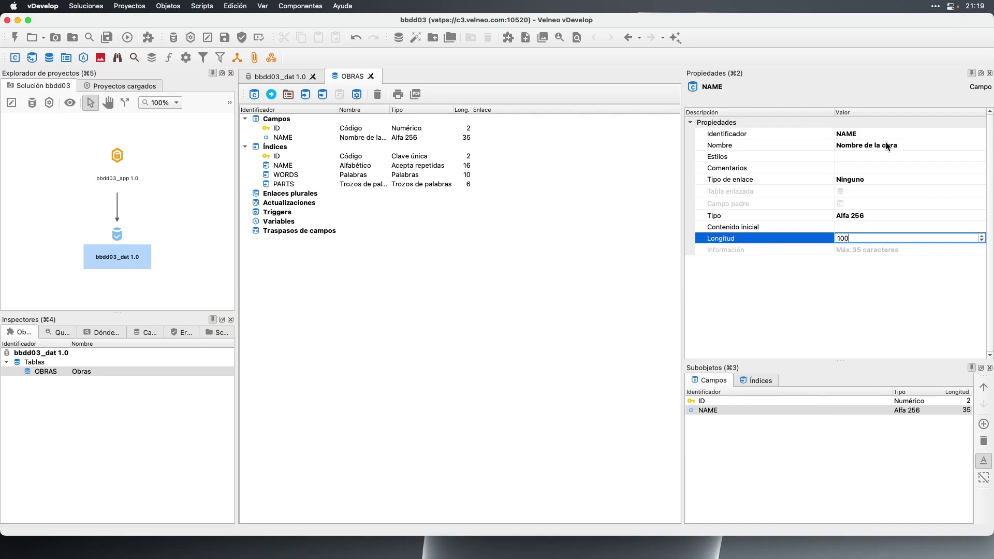
left_click(531, 263)
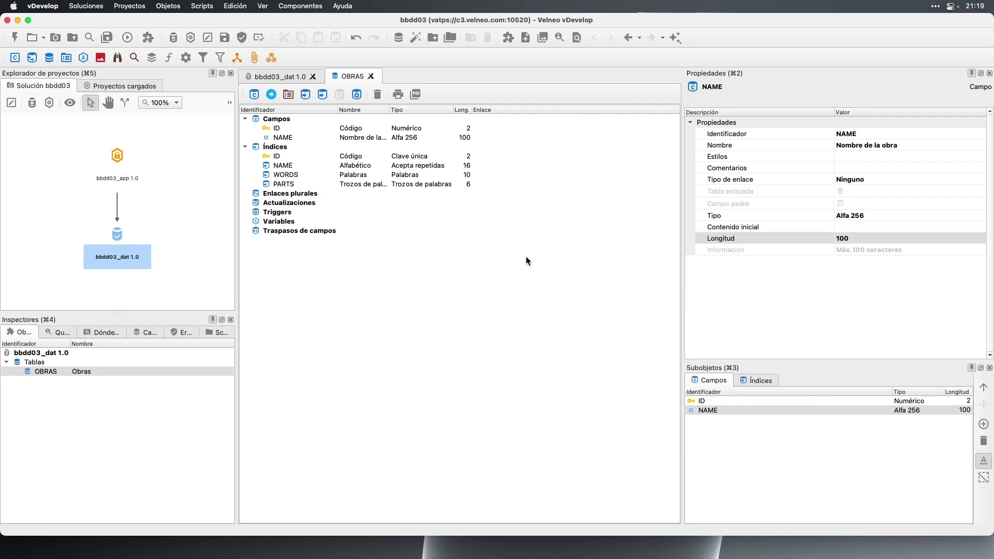
Examine the properties of the NAME, WORDS and PARTS indexes, and widen the Nombre column to read the full names
left_click(286, 139)
left_click(294, 167)
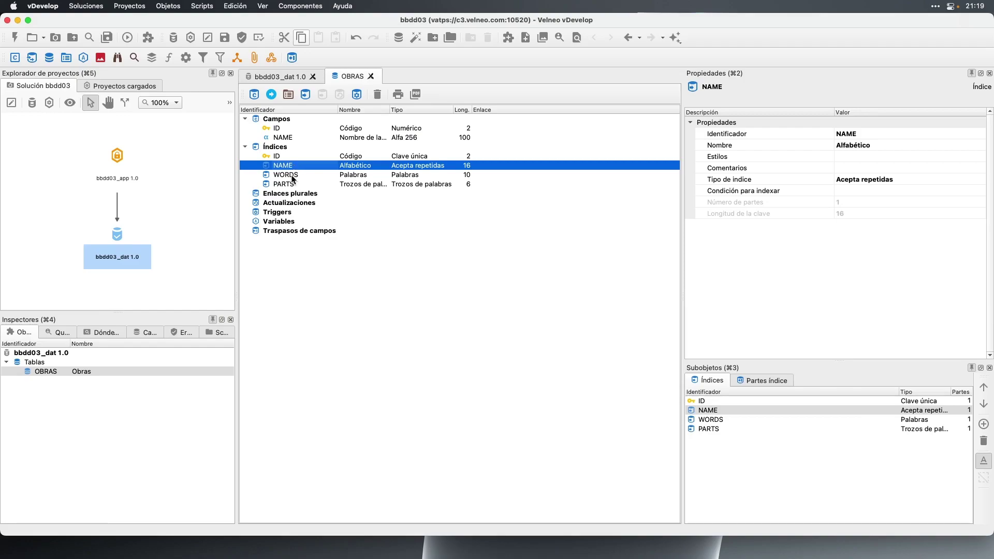
key("Down")
key("Down")
key("Up")
key("Up")
key("Down")
left_click(290, 139)
left_click(290, 167)
left_click(297, 176)
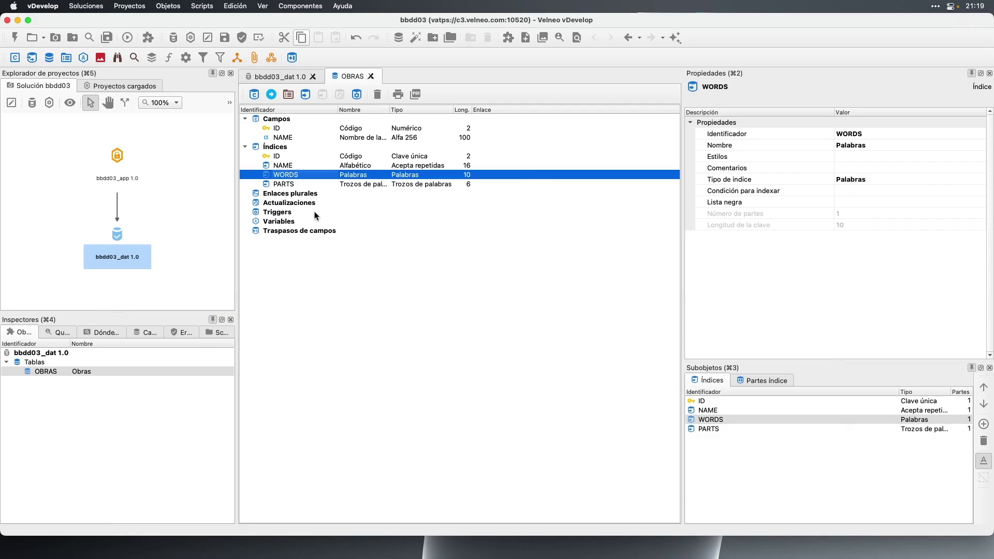
left_click(290, 185)
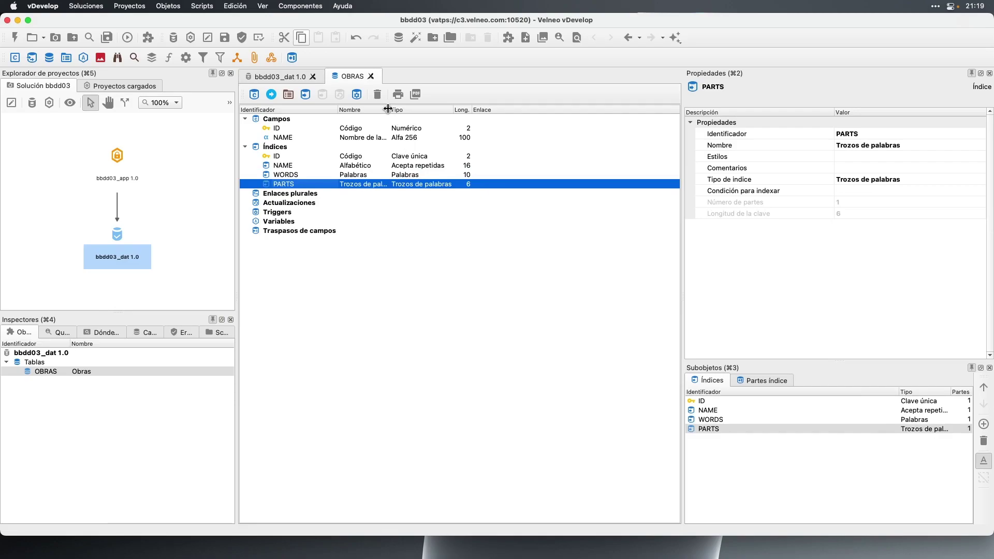
left_click_drag(389, 108, 461, 110)
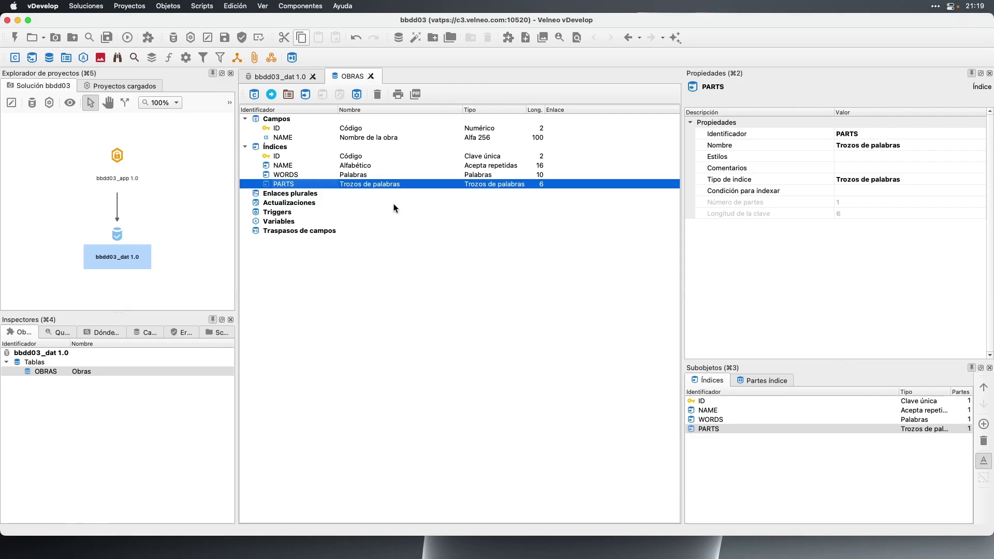
Add a field after NAME with the identifier FCH and the name Fecha
left_click(290, 138)
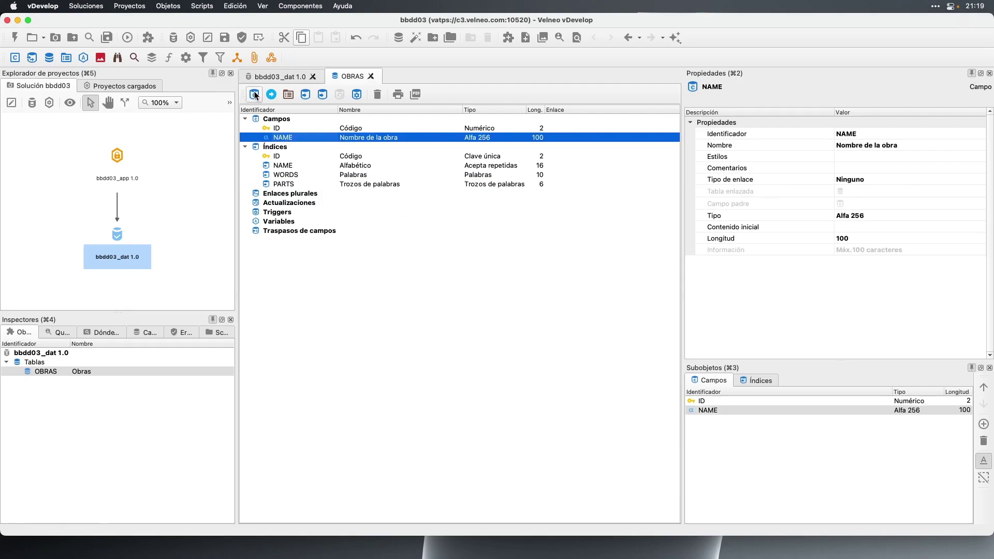
left_click(255, 94)
left_click(880, 135)
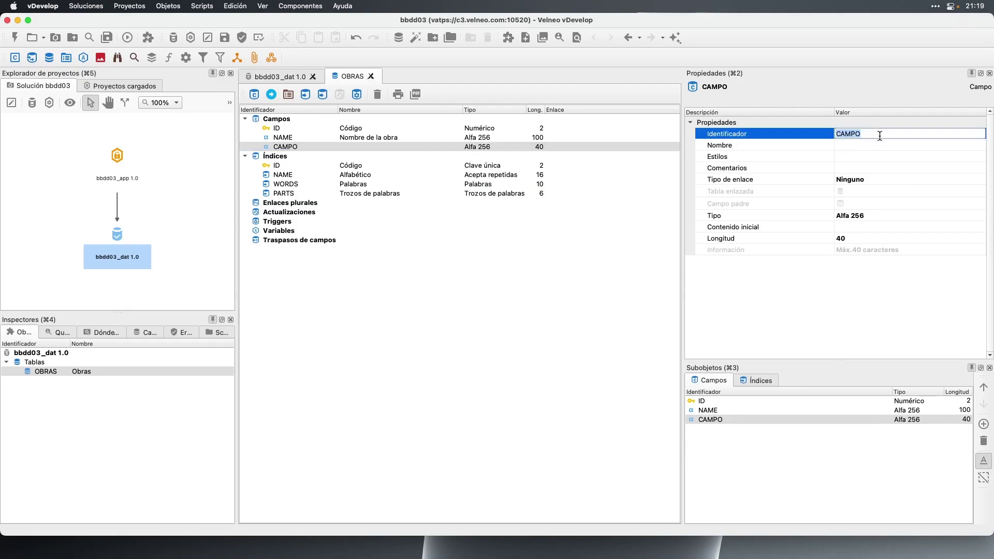
type("fch")
left_click(881, 141)
type("Fevha")
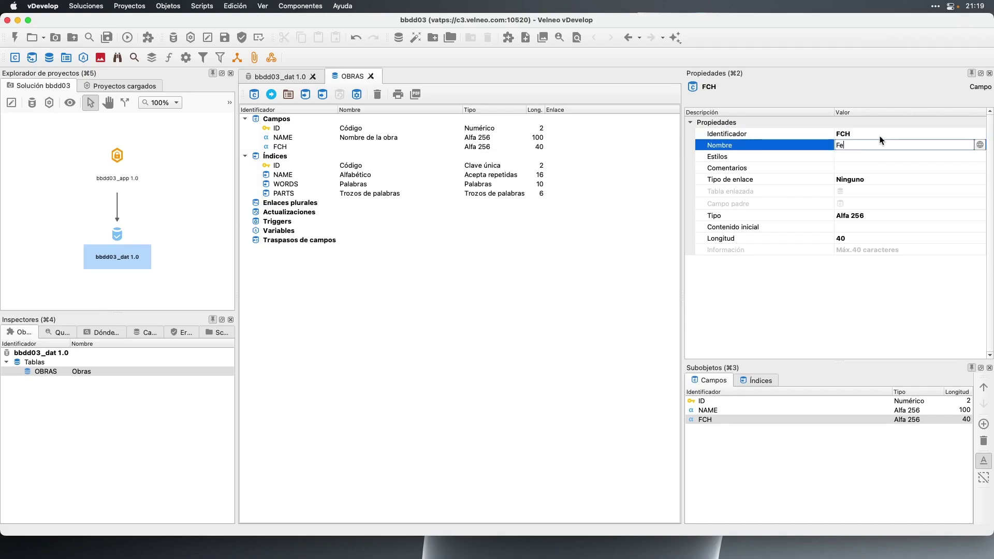
key("BackSpace")
key("BackSpace")
key("BackSpace")
type("cha")
Set the FCH field's type to Fecha
key("Tab")
key("Tab")
key("Tab")
key("Tab")
key("Tab")
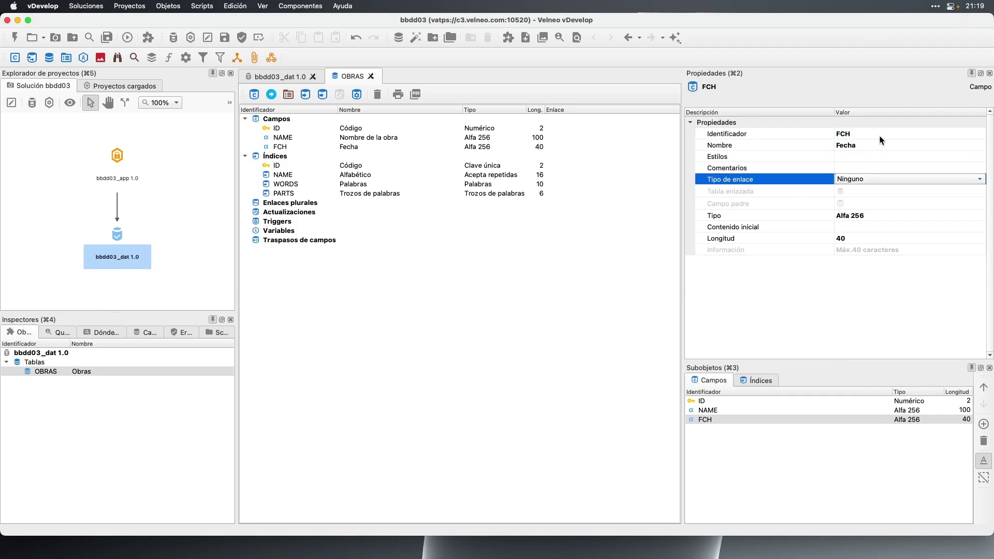
key("shift+Tab")
key("f")
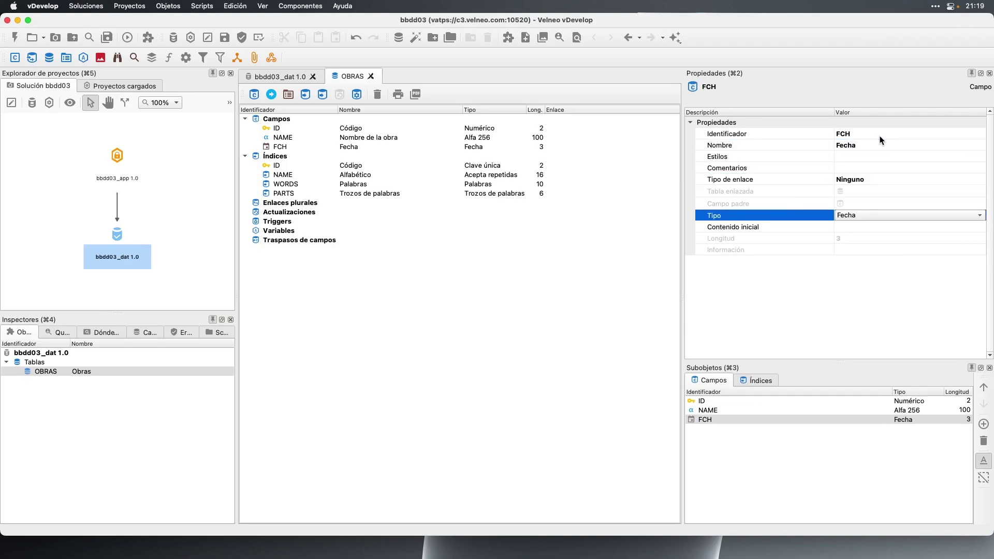
Review the available data types for the FCH field and keep Fecha selected
key("space")
key("Up")
key("Up")
key("Up")
key("Up")
key("Up")
key("Up")
key("Down")
key("Down")
key("Down")
key("Down")
key("Down")
key("Down")
key("Down")
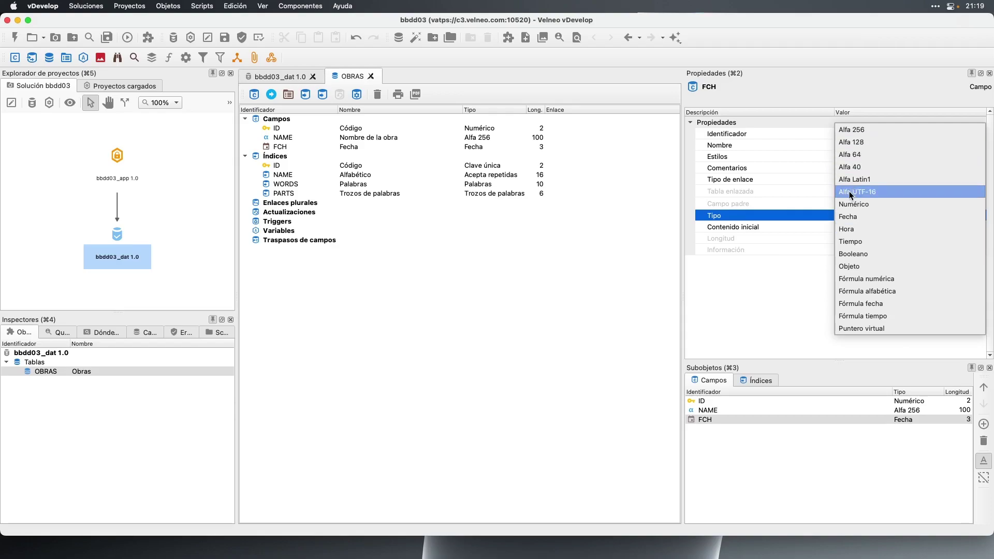
left_click(850, 221)
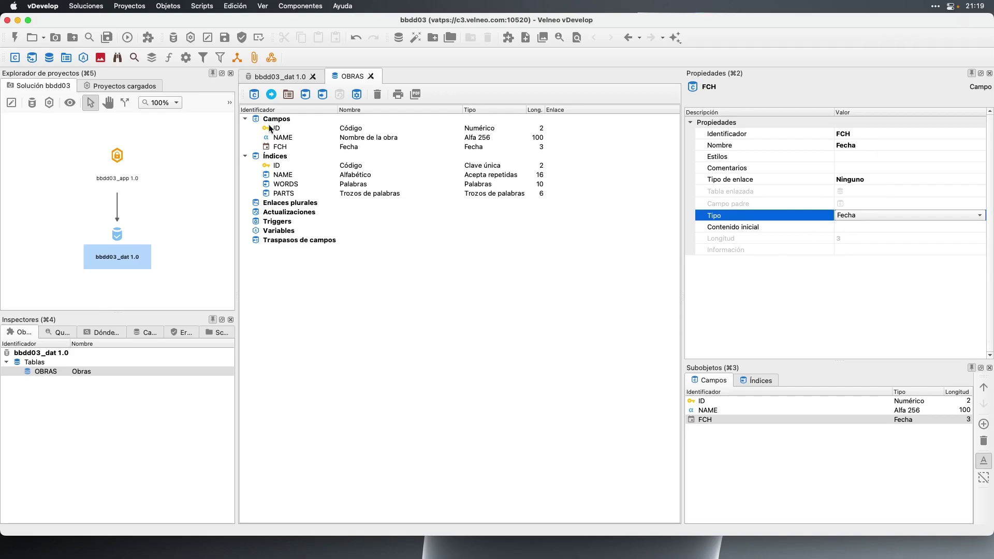
Add a field after FCH with the identifier DIB_CARTEL and the name Cartel
left_click(280, 148)
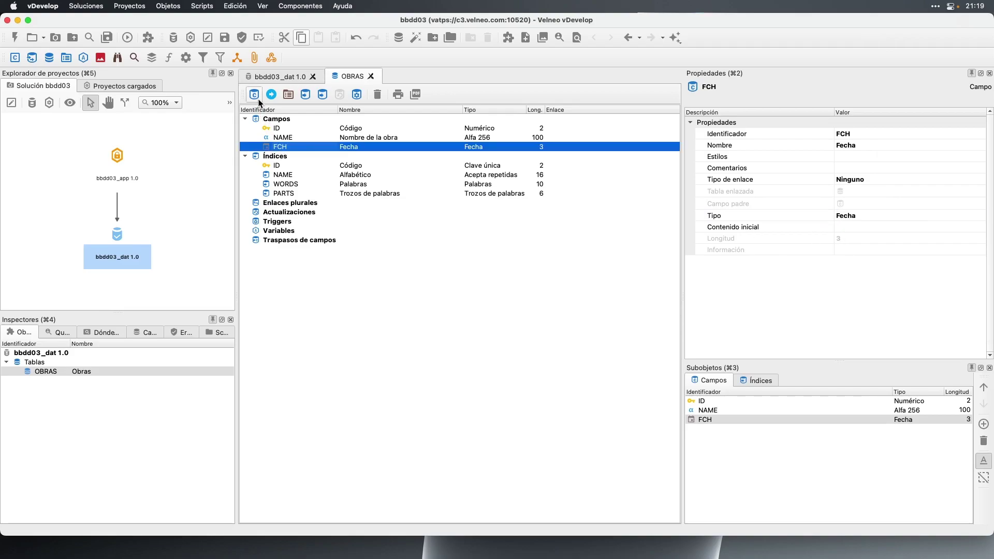
left_click(256, 96)
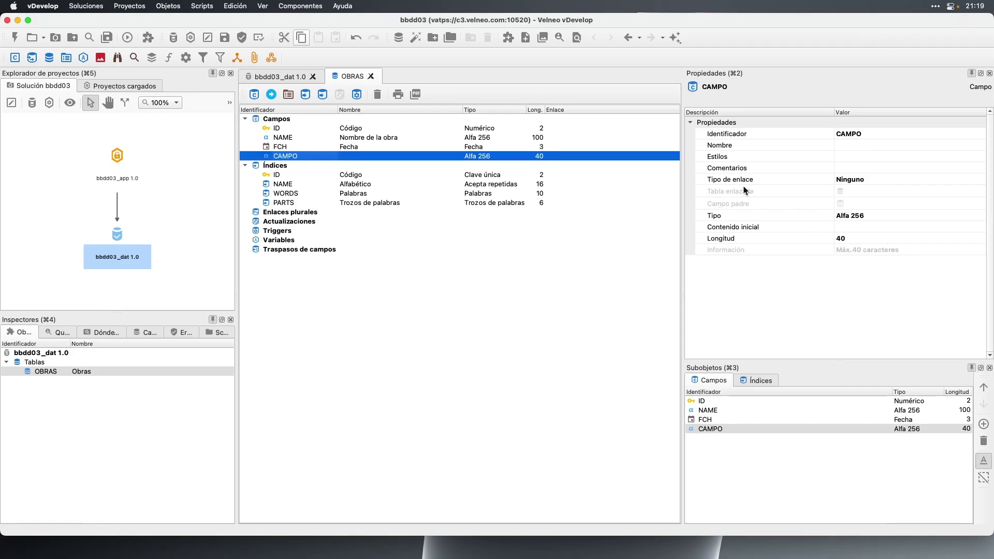
left_click(878, 133)
type("DIB_CARTEL")
key("Return")
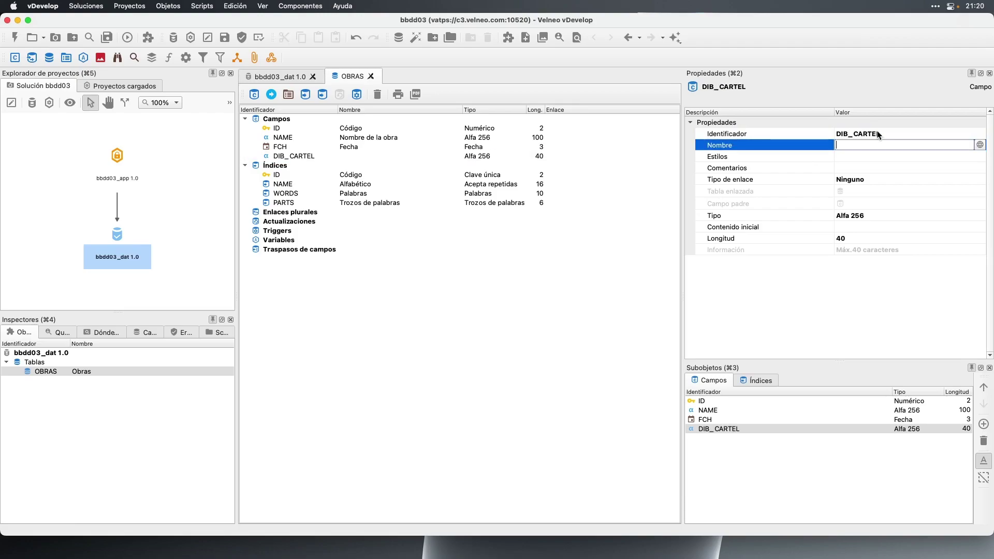
type("Cartel")
key("Return")
Set the DIB_CARTEL field's type to Objeto with Dibujo as its object kind
key("Return")
key("o")
key("space")
key("Escape")
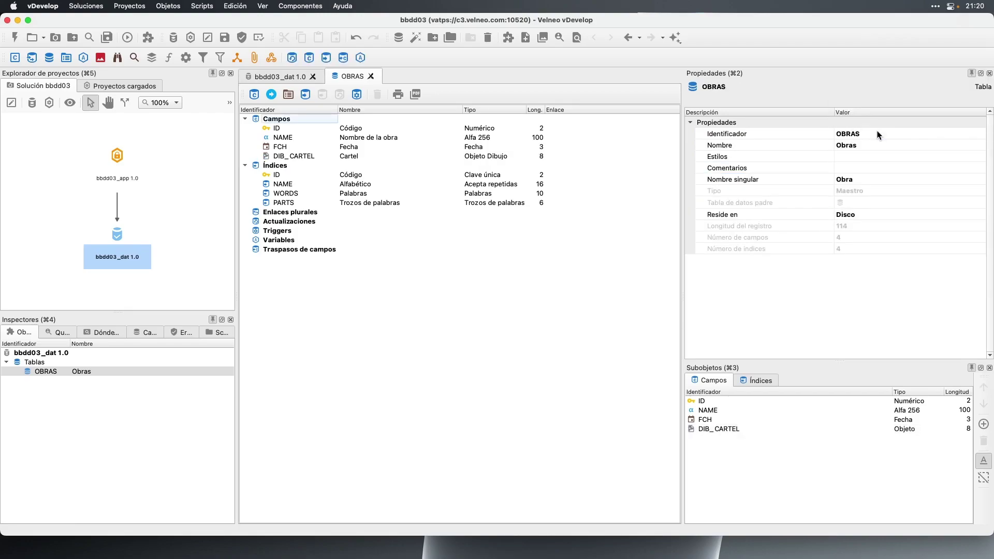
left_click(285, 156)
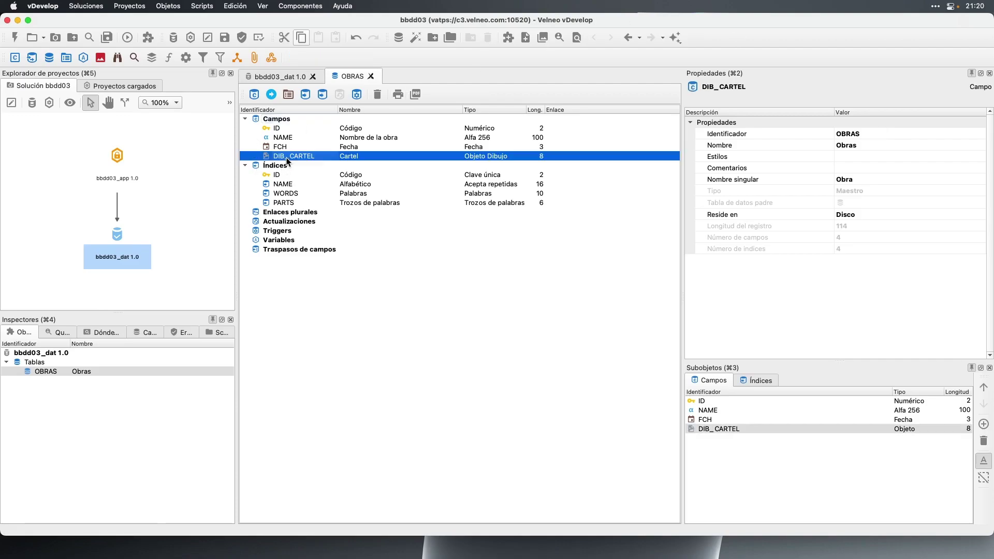
left_click(859, 230)
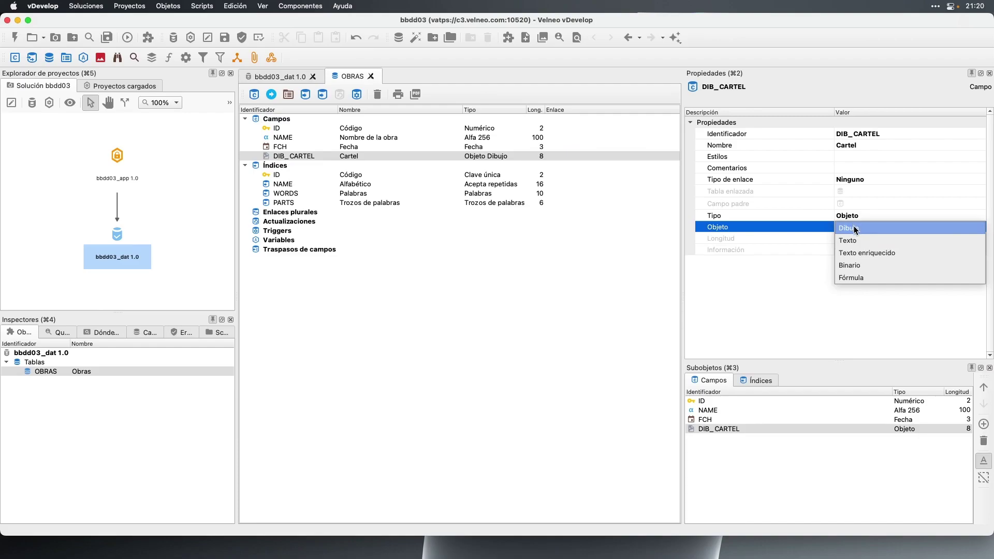
left_click(855, 229)
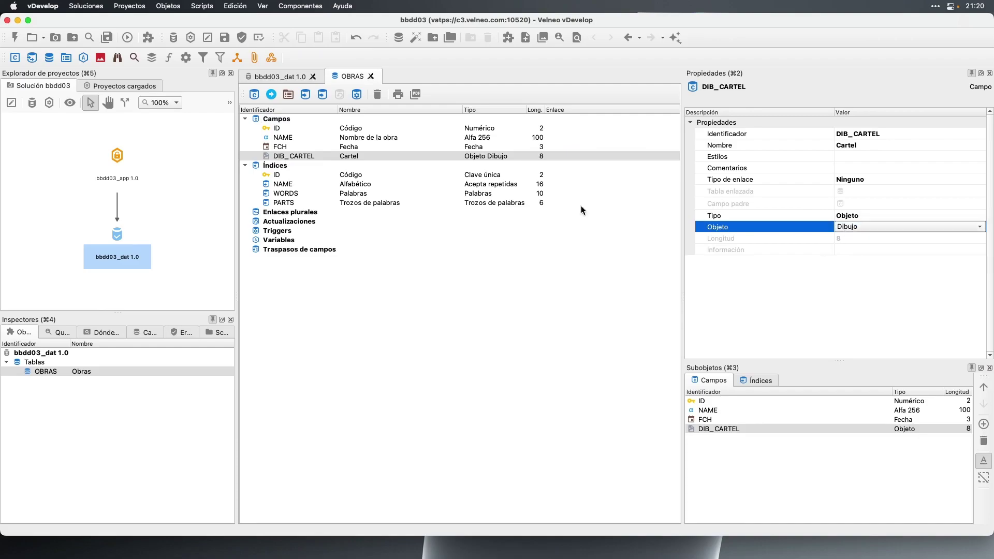
Add a field after DIB_CARTEL in the OBRAS table with the identifier OBS and the name Observaciones
left_click(422, 185)
left_click(290, 154)
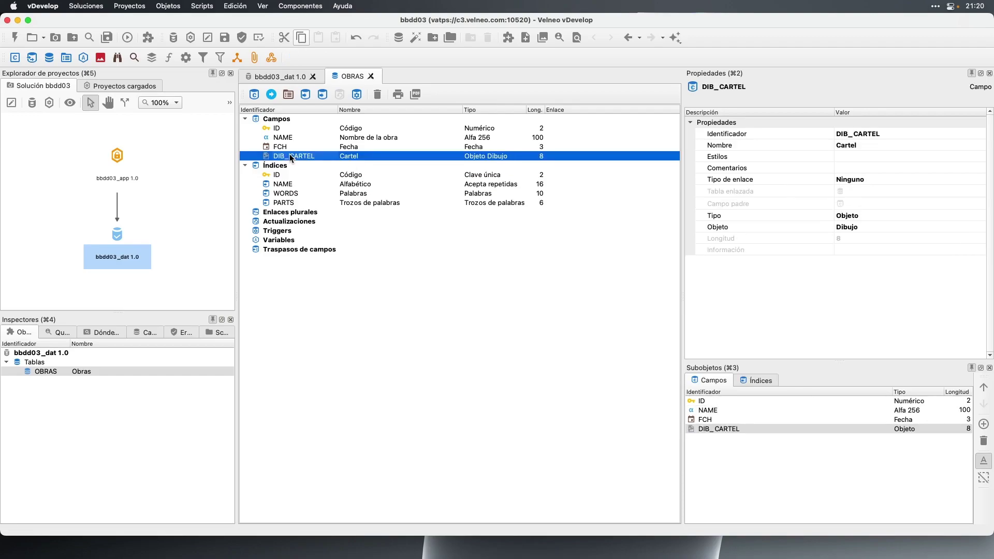
left_click(254, 94)
left_click(869, 133)
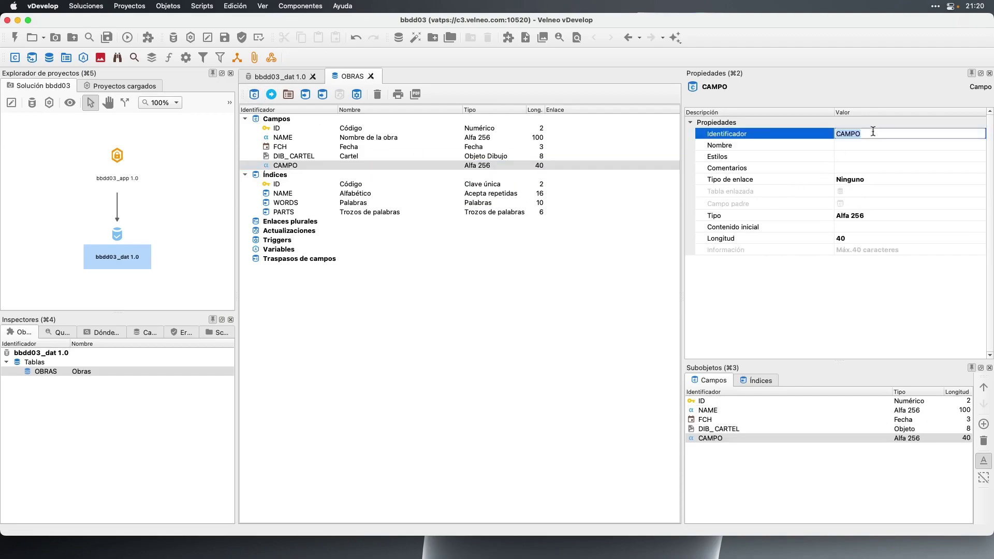
type("obbs")
key("Return")
type("Observacion")
key("BackSpace")
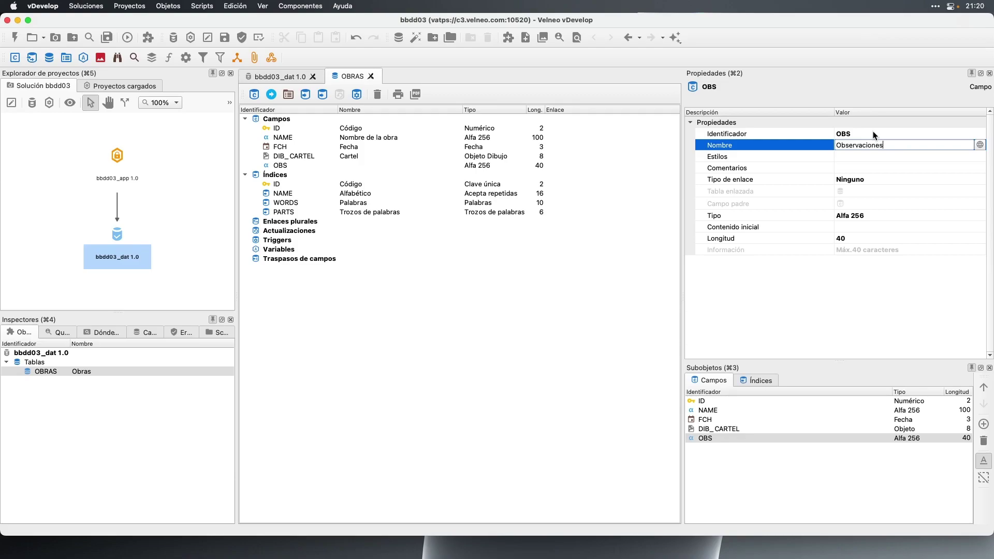
type("nes")
key("Return")
Set the OBS field's type to Objeto with Texto as its object kind
left_click(850, 214)
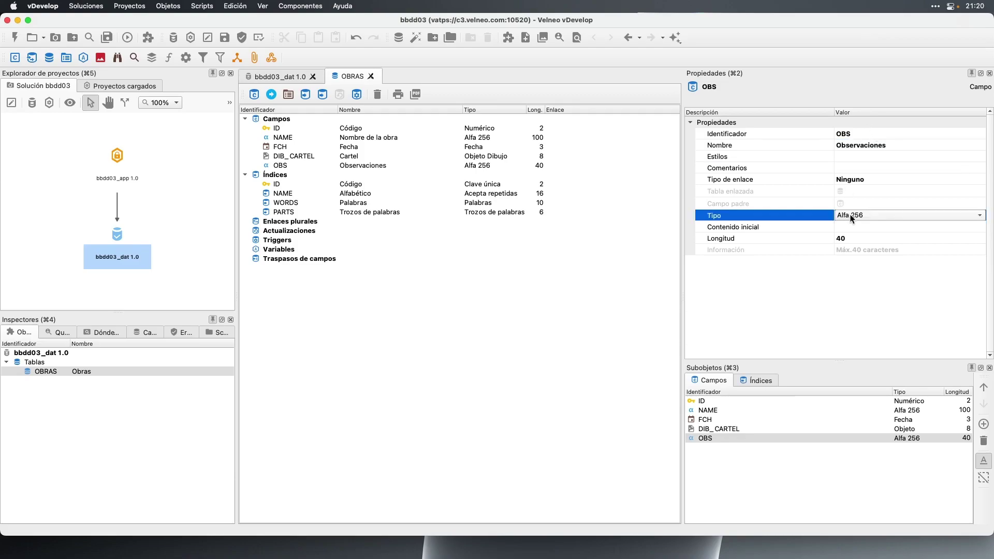
left_click(851, 214)
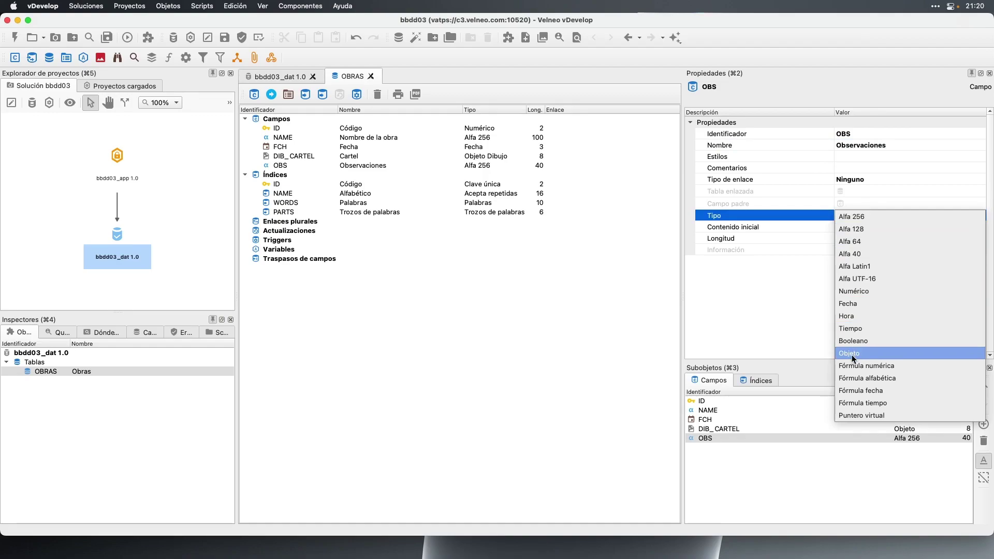
left_click(853, 355)
left_click(850, 227)
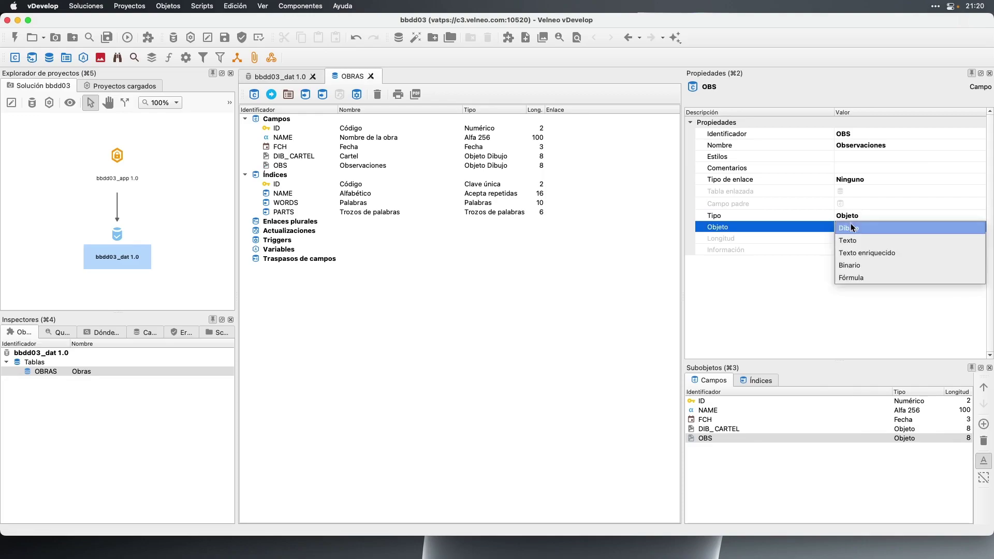
left_click(849, 241)
left_click(293, 184)
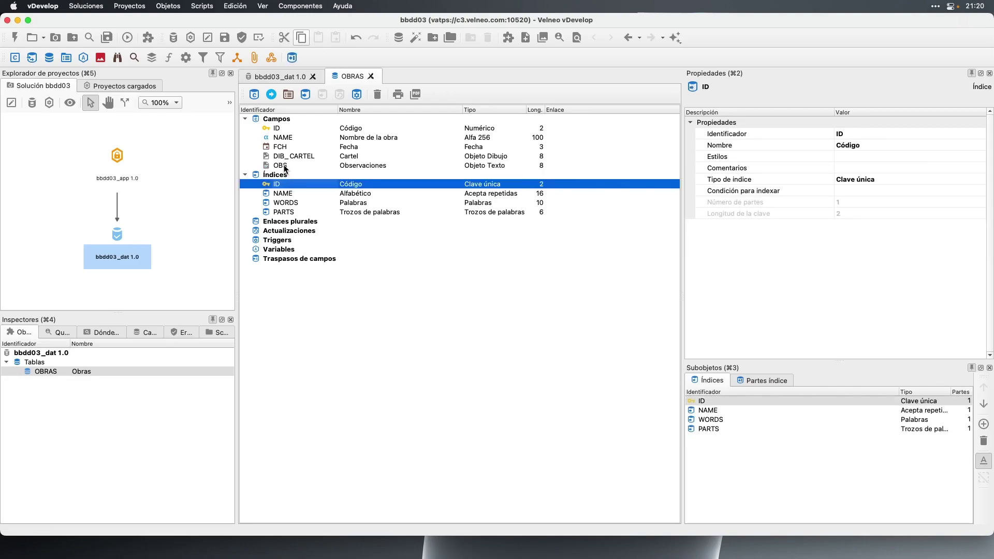
left_click(286, 167)
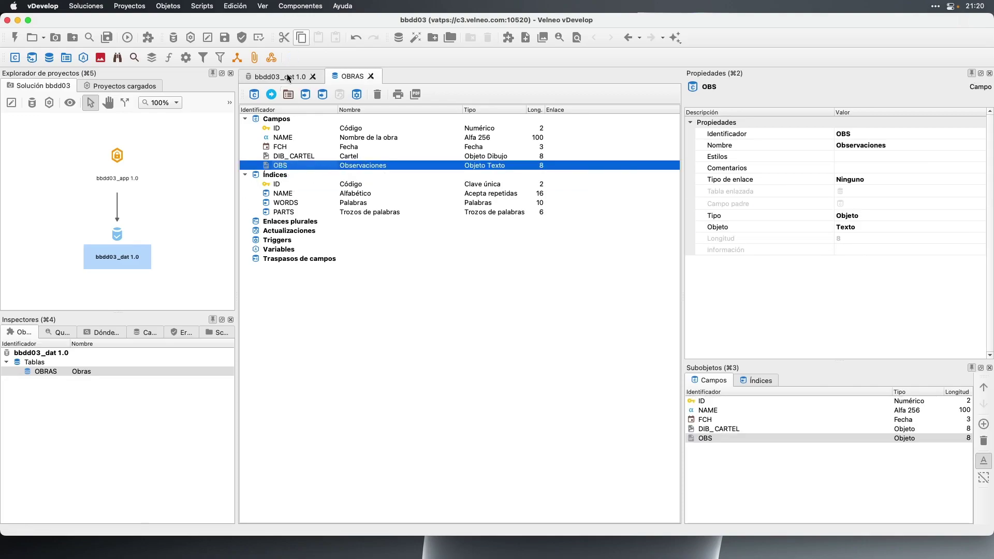
Save and close the OBRAS table, and create a new schema object in the bbdd03_dat project
left_click(229, 41)
left_click(370, 76)
left_click(285, 132)
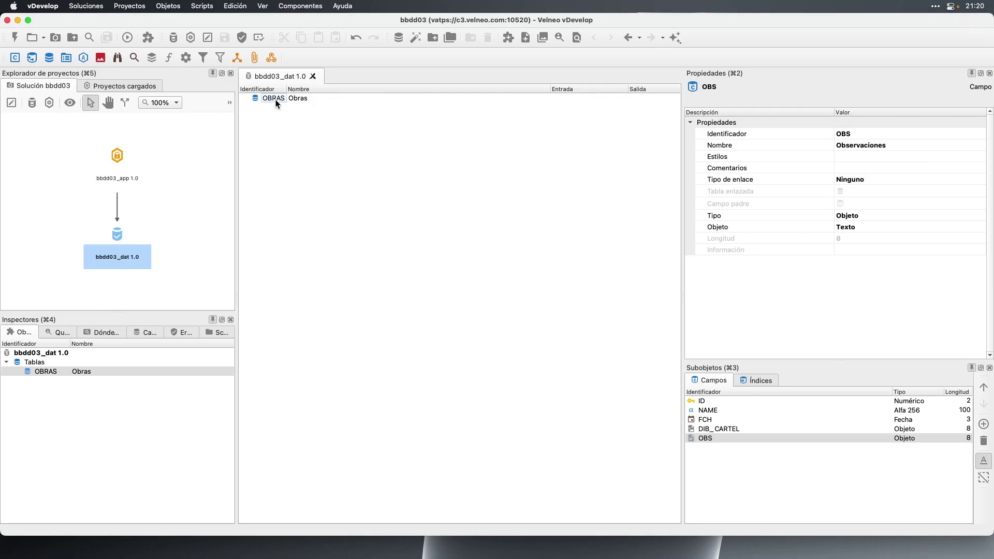
left_click(238, 58)
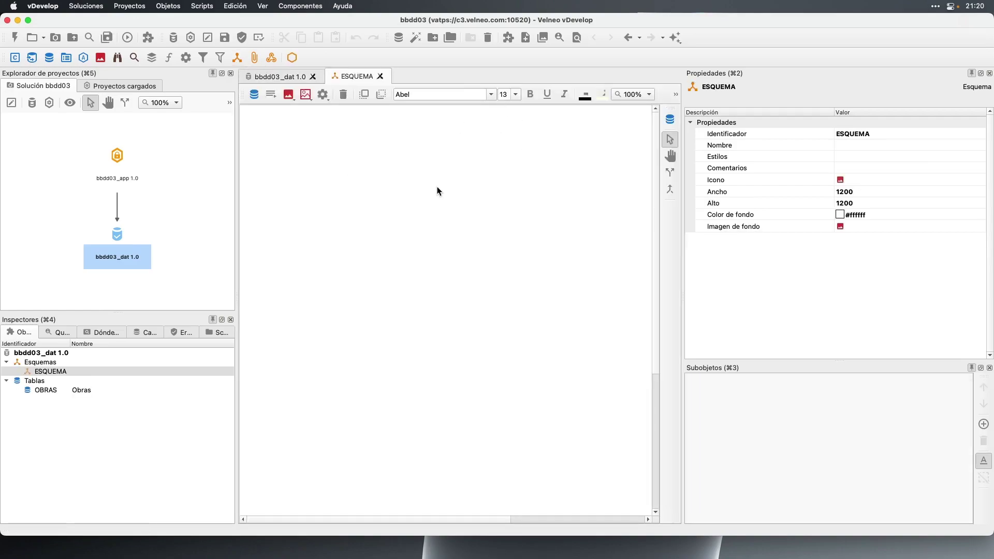
Start a new table from the schema with plural name Actores, singular name Actor and type Maestro normal con clave numérica
left_click(669, 121)
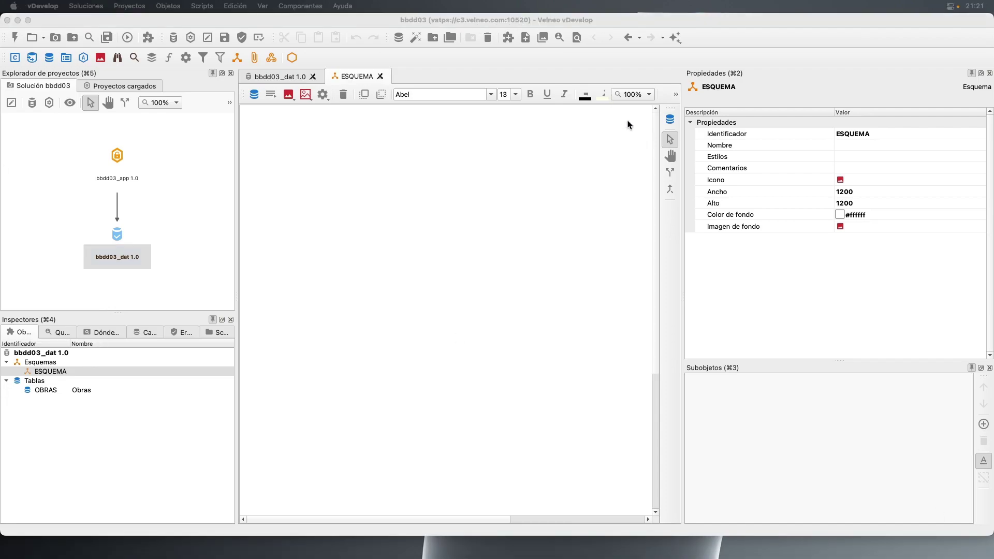
left_click(669, 121)
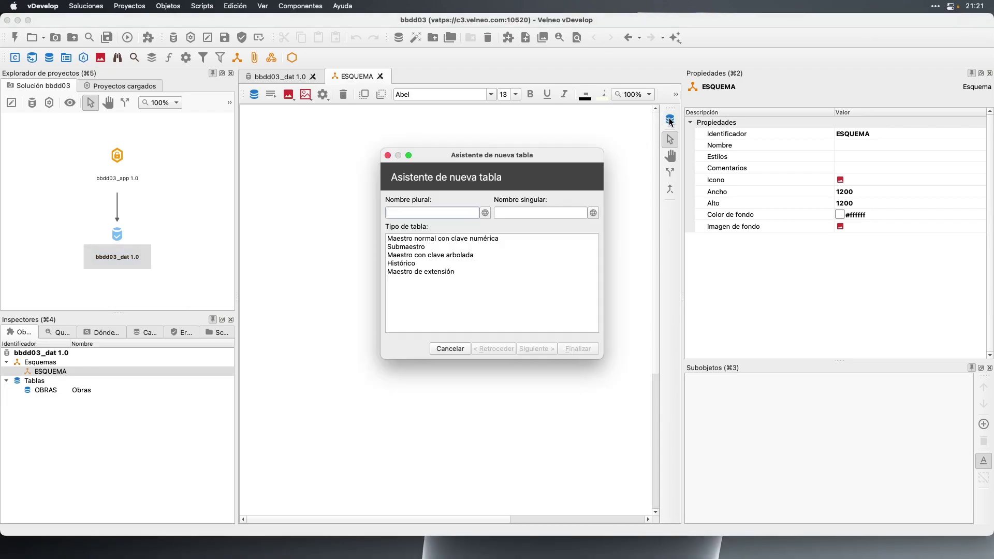
type("Acoores")
key("Tab")
type("Actor")
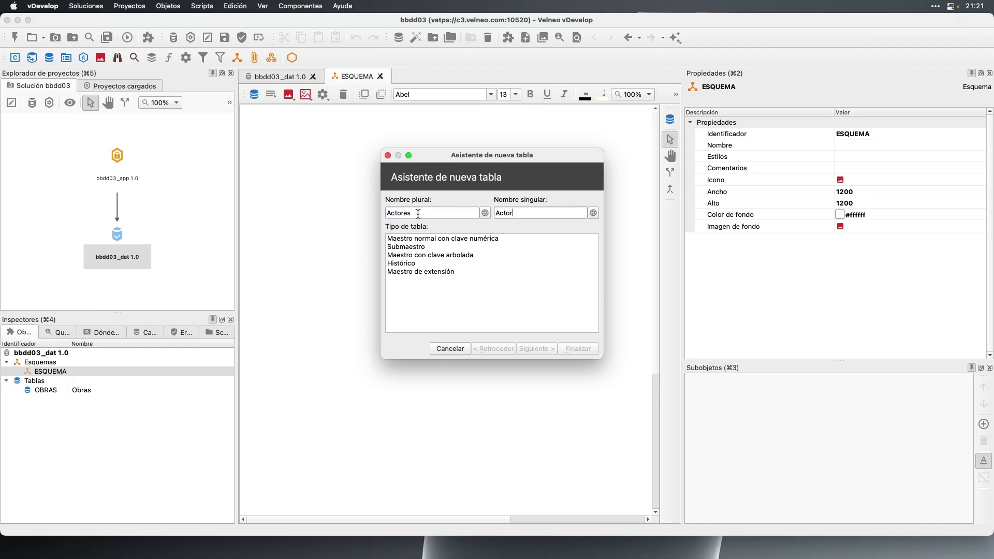
left_click(446, 239)
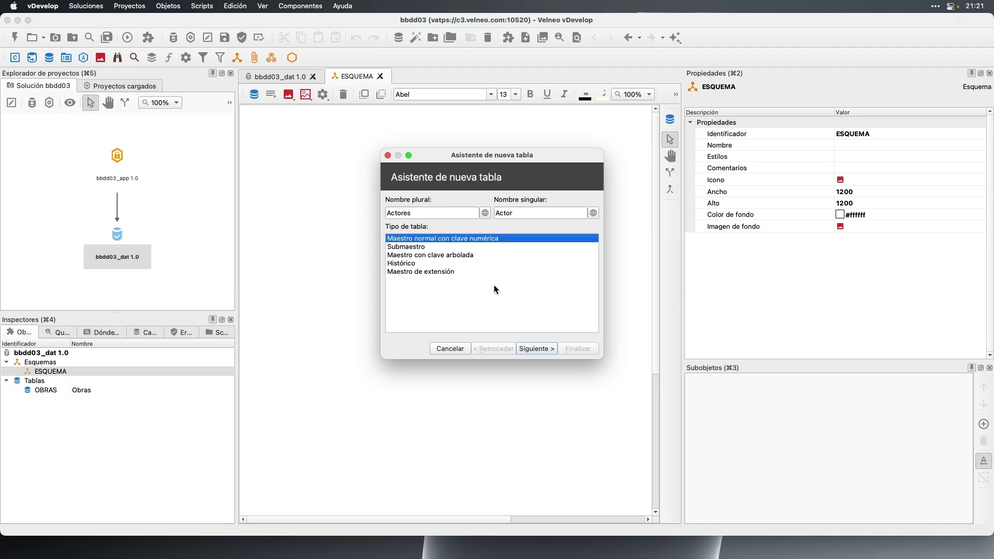
left_click(536, 348)
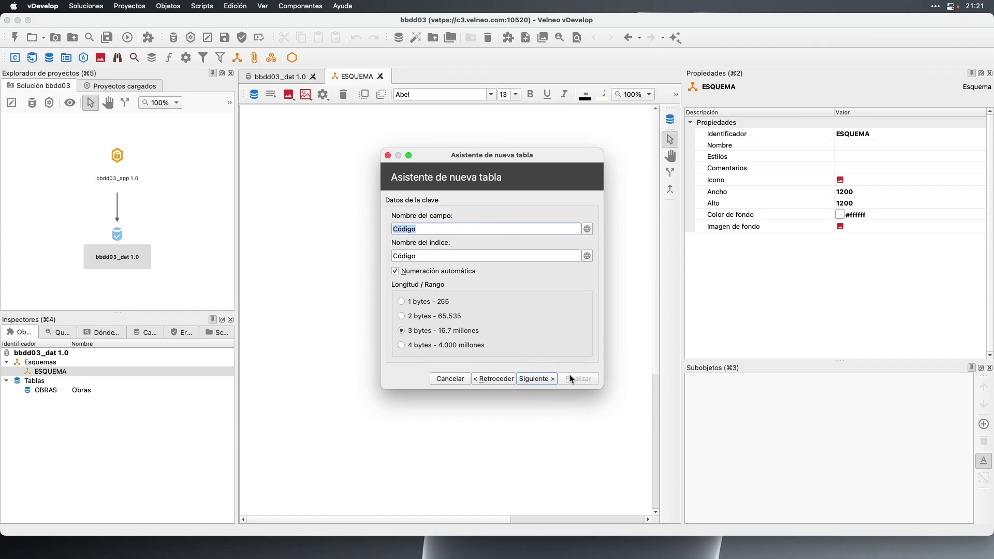
Set the key range to 2 bytes - 65.535 and finish creating the ACTORES table without optional fields
left_click(444, 316)
left_click(529, 380)
left_click(536, 381)
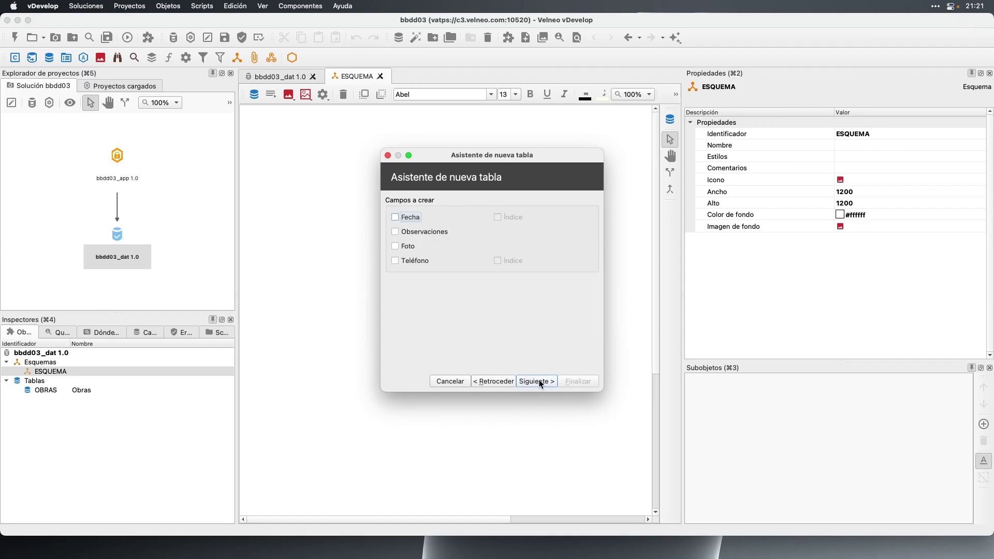
left_click(539, 381)
left_click(539, 381)
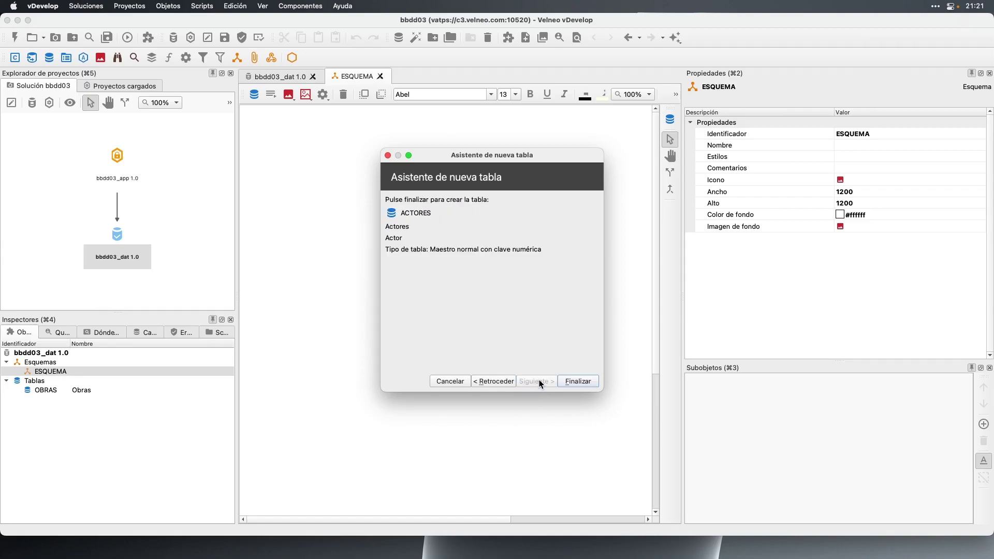
left_click(573, 382)
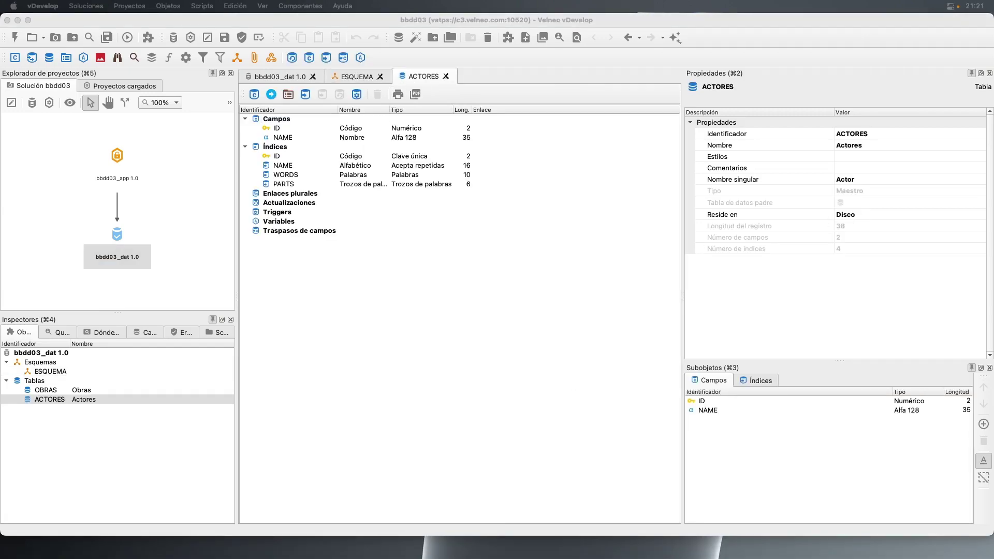
Set the NAME field of the ACTORES table to type Alfa 256 with a length of 100
left_click(301, 139)
left_click(300, 140)
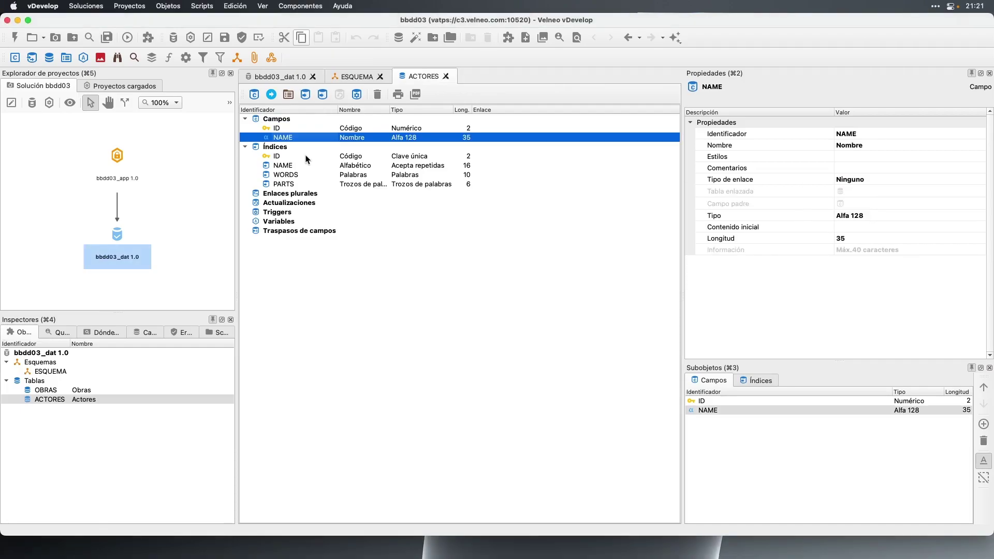
left_click(849, 215)
left_click(850, 215)
left_click(856, 205)
left_click(849, 237)
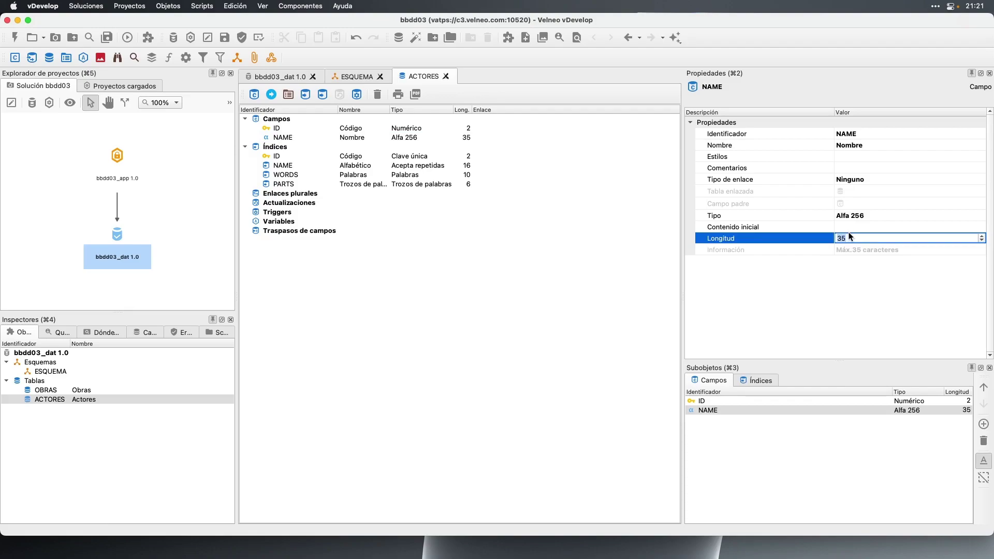
type("100")
key("Return")
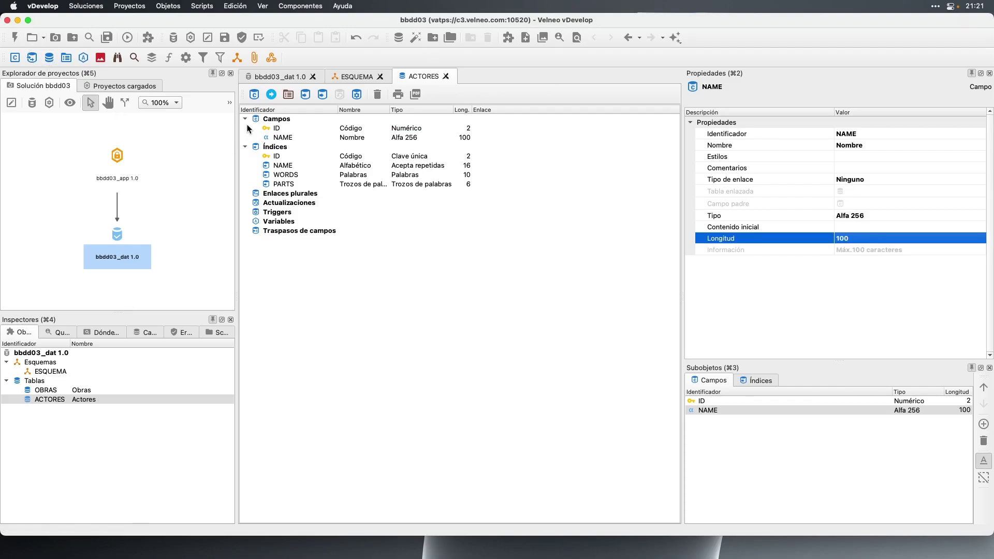
Add a field after NAME in the ACTORES table with the identifier FOTO and the name Foto
left_click(254, 94)
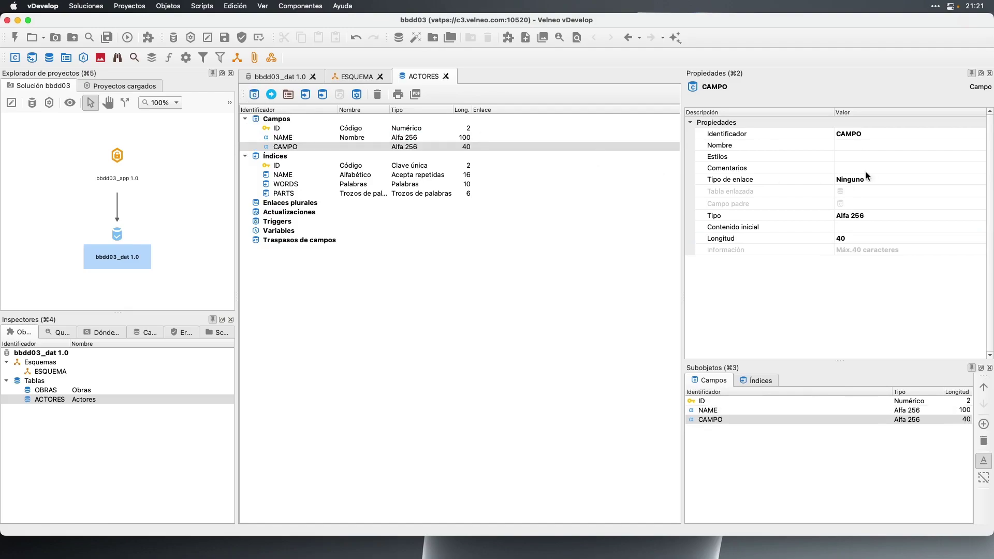
left_click(880, 133)
type("FOTO")
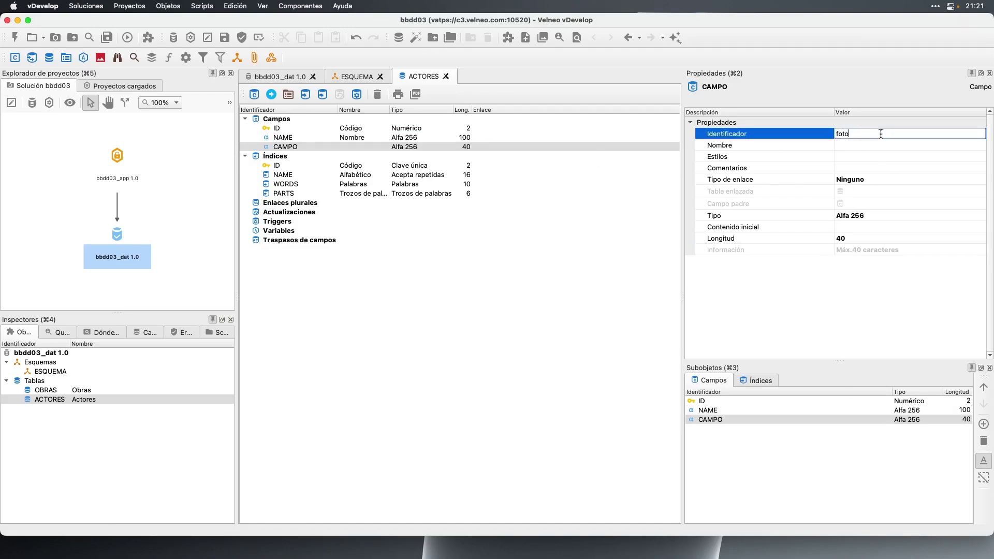
key("Tab")
type("Foto")
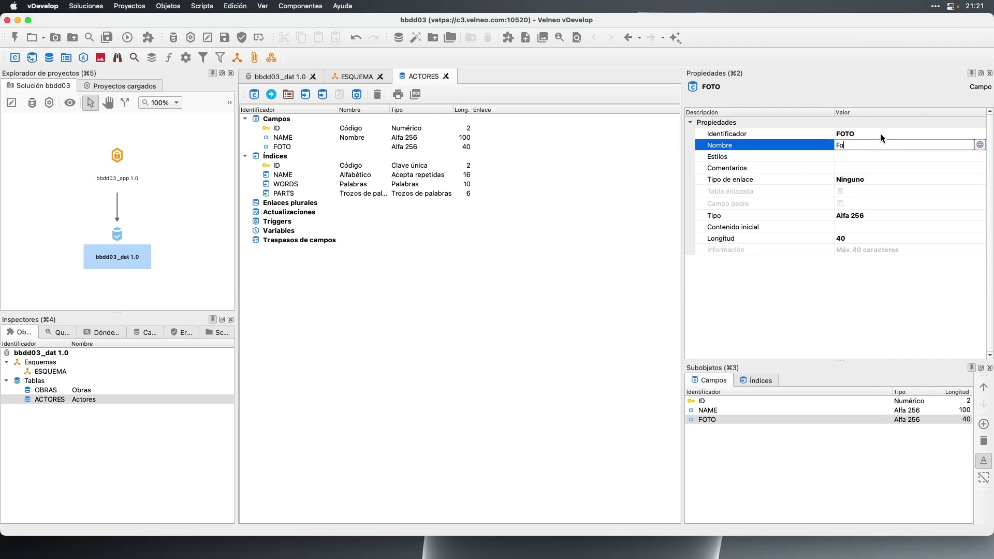
Set the FOTO field's type to Objeto with Dibujo as its object kind
key("Tab")
key("Tab")
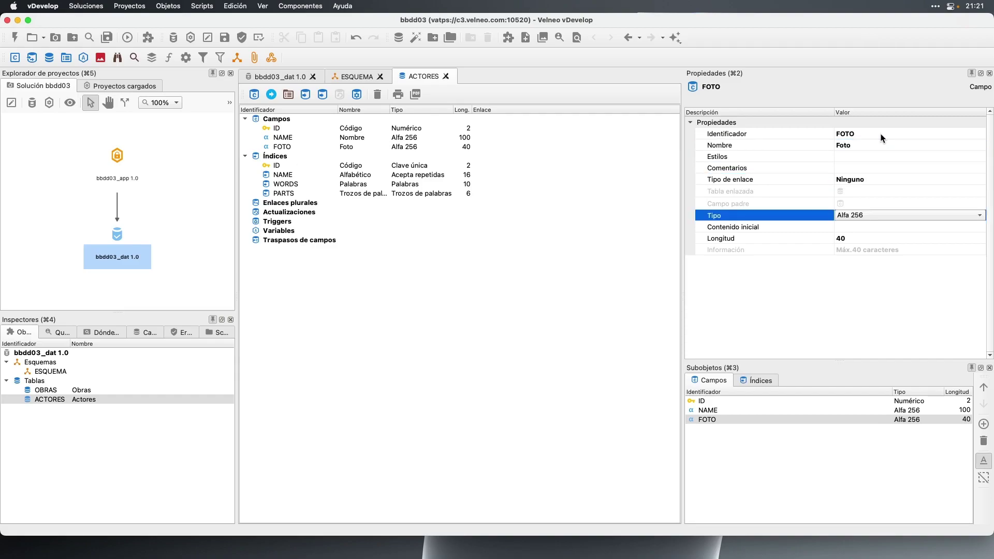
key("o")
key("Tab")
key("Return")
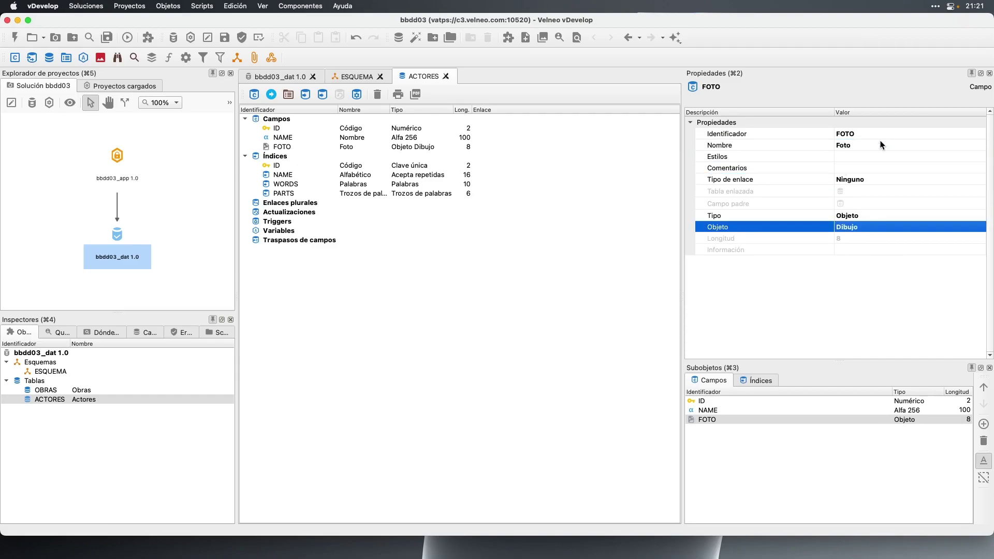
Add a field after FOTO in the ACTORES table with the identifier OBS and the name Observaciones
left_click(253, 99)
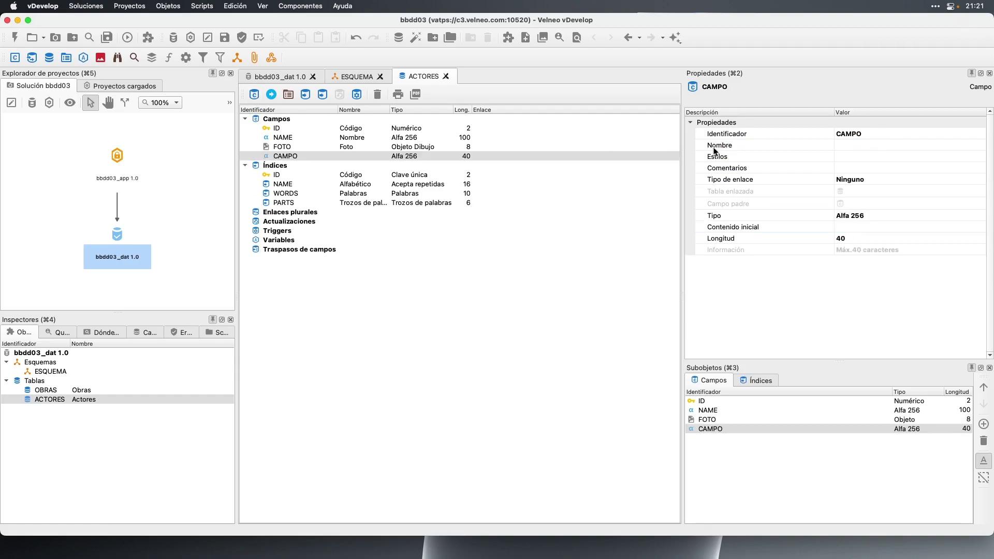
left_click(864, 134)
type("OBS")
key("Tab")
type("O")
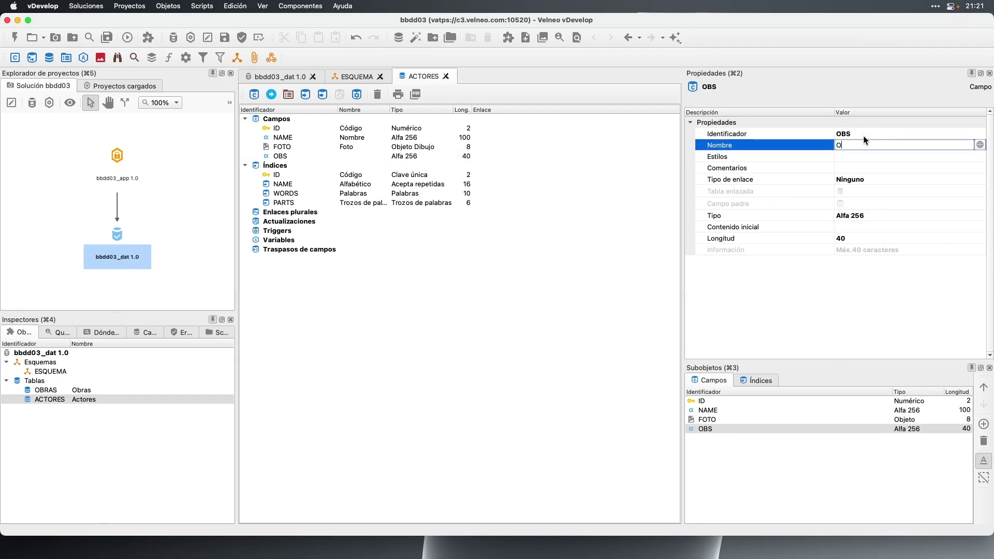
type("bservaciones")
Set the type of the ACTORES table's OBS field to Objeto with Texto as its object kind
key("Tab")
key("Tab")
key("o")
key("Tab")
key("t")
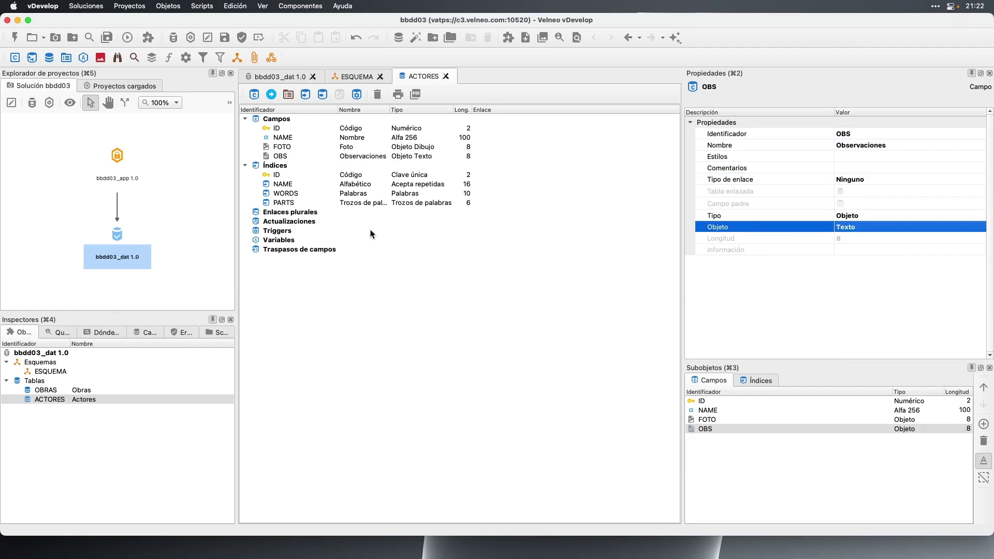
Check the project for errors and close the ACTORES table editor
left_click(389, 241)
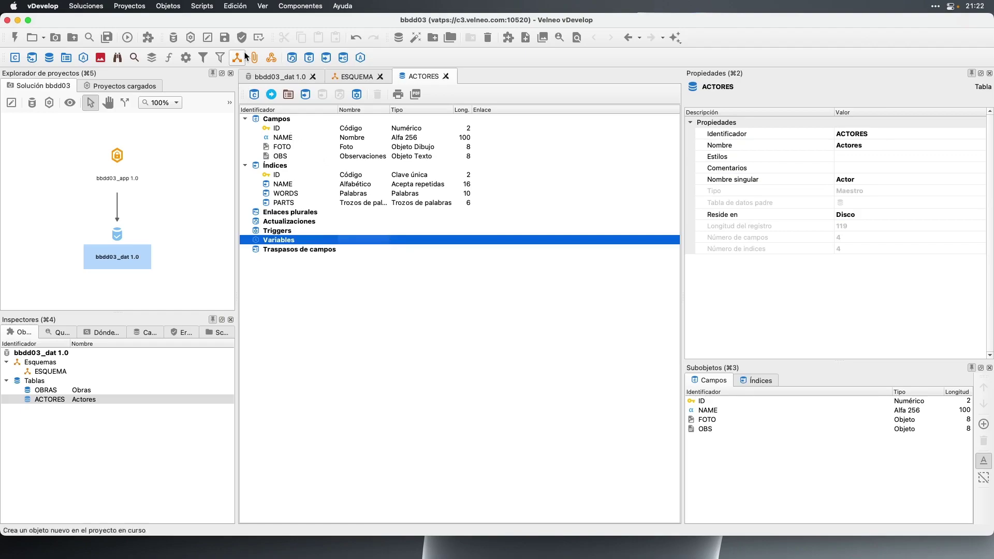
left_click(243, 37)
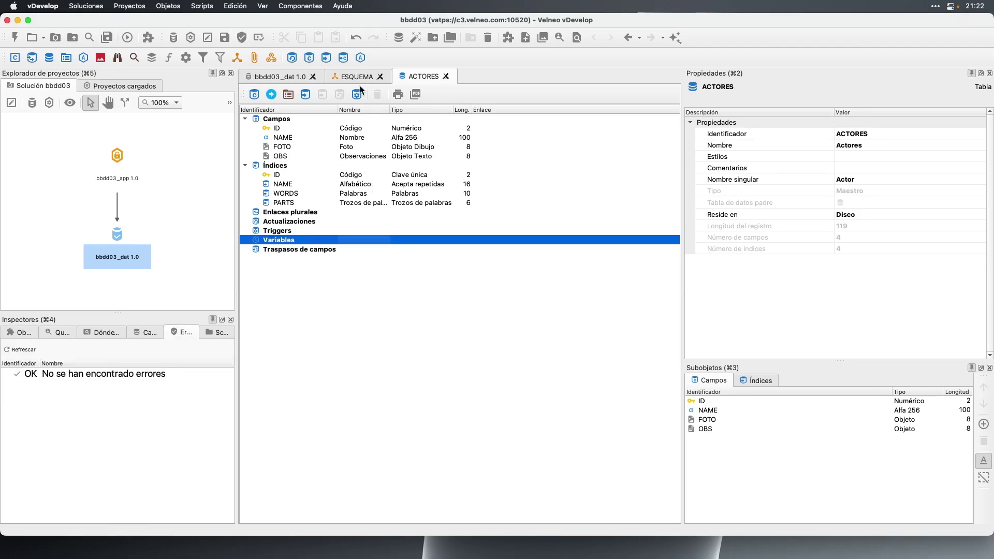
left_click(446, 76)
Move the Actores item towards the middle of the schema and add the OBRAS table below it
left_click_drag(278, 147, 373, 159)
left_click(256, 95)
left_click(265, 107)
left_click_drag(293, 180, 414, 224)
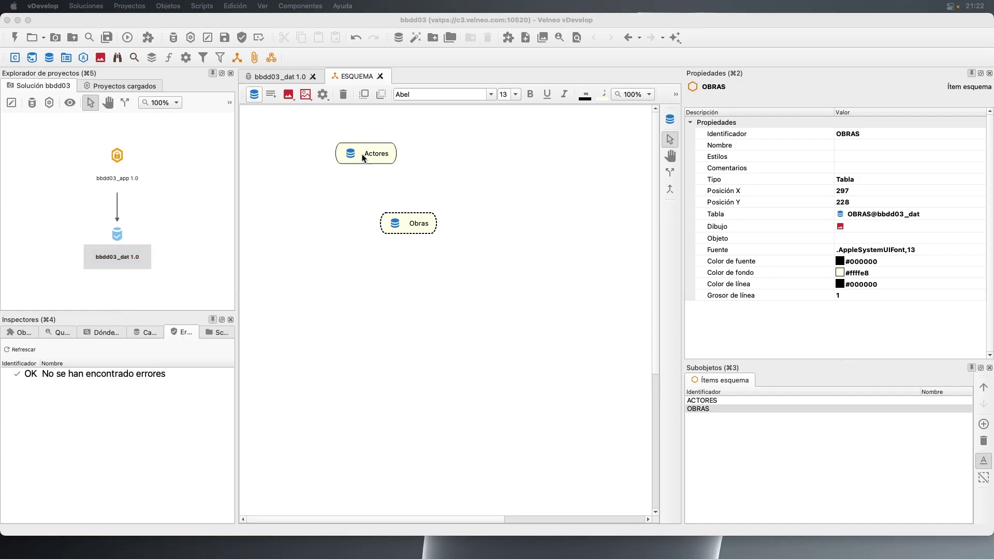
Arrange the schema items side by side with Obras left of Actores, and return to the bbdd03_dat object list
left_click_drag(359, 158, 498, 166)
left_click_drag(408, 228, 391, 166)
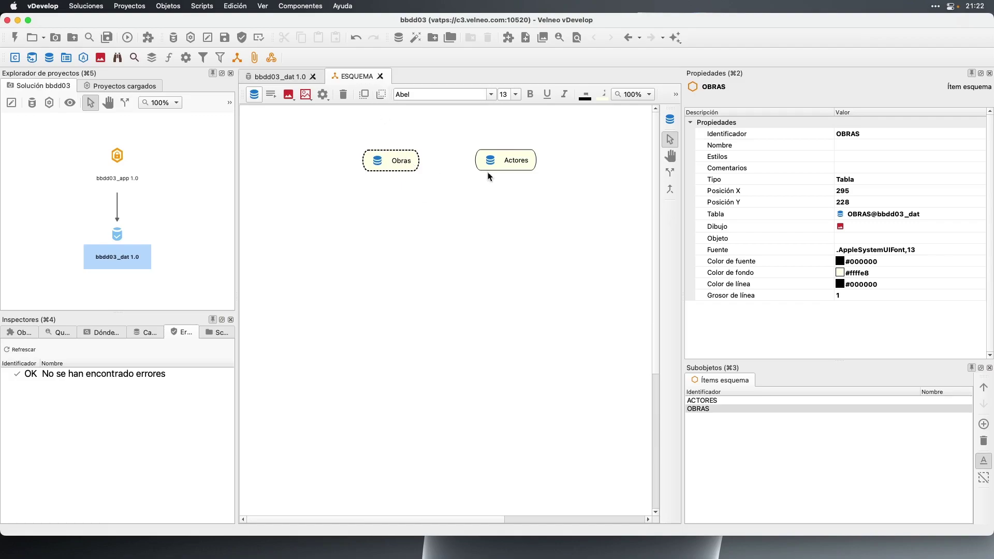
left_click_drag(400, 166, 389, 165)
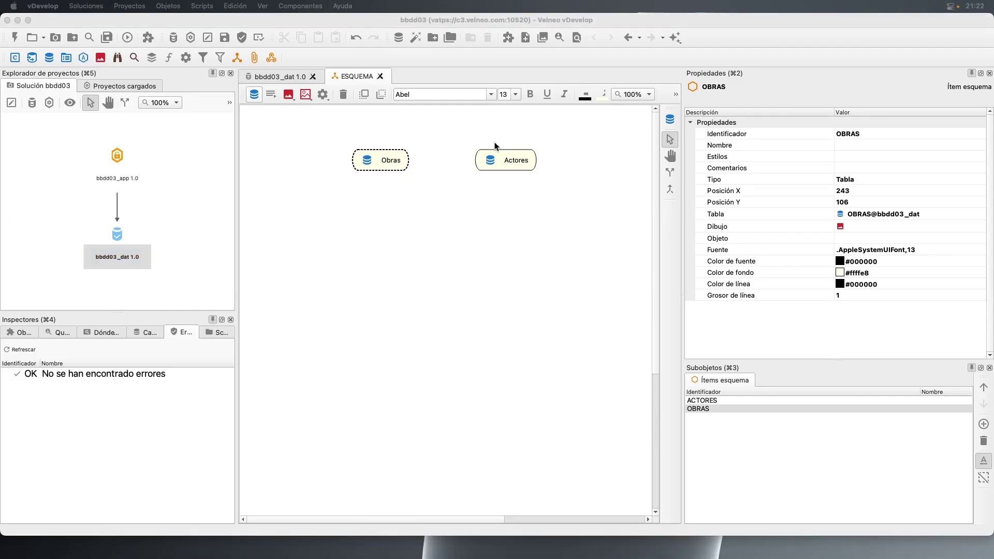
left_click(285, 74)
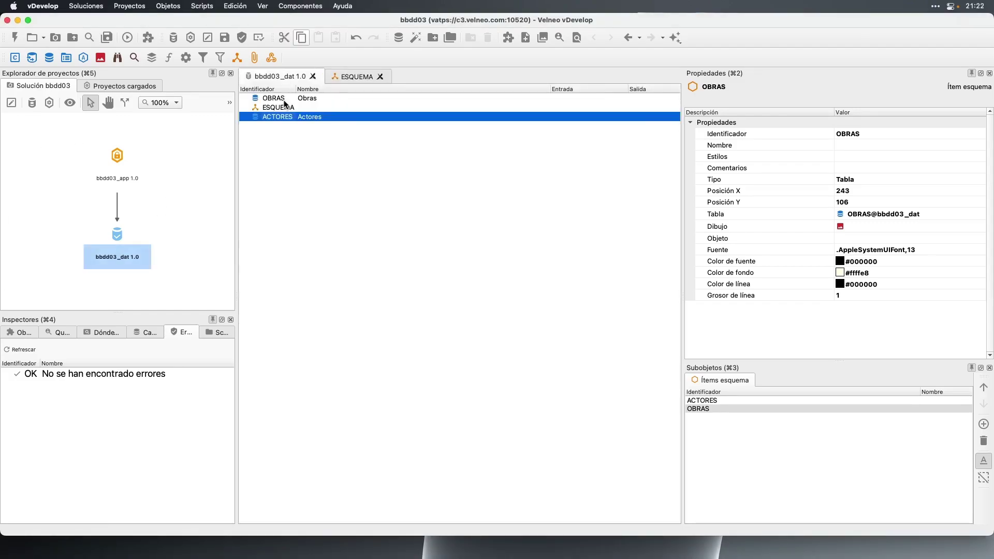
Move the ESQUEMA object below ACTORES in the bbdd03_dat object list
left_click(276, 108)
left_click_drag(278, 107, 286, 149)
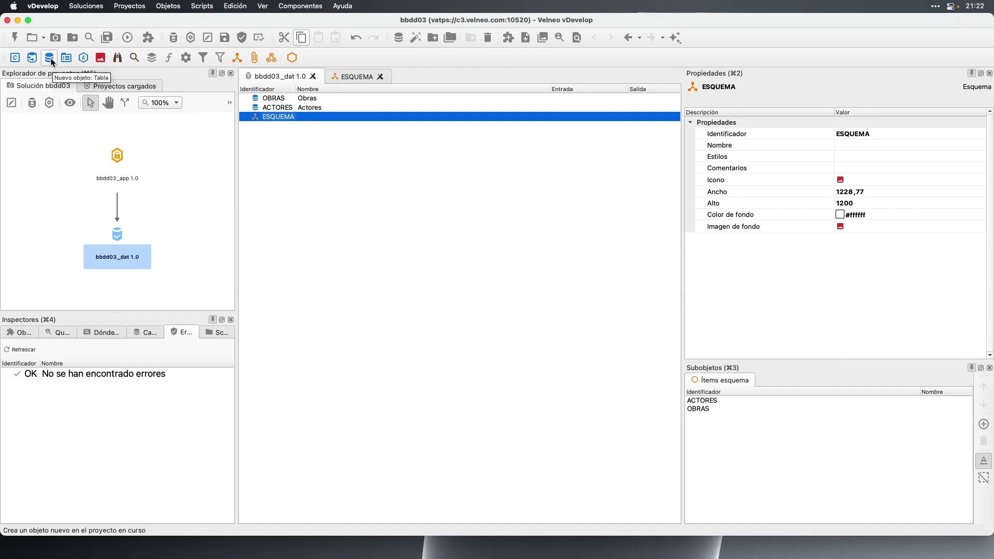
Start a new table from the schema with plural name Repartos, singular name Reparto and table type Histórico
left_click(351, 78)
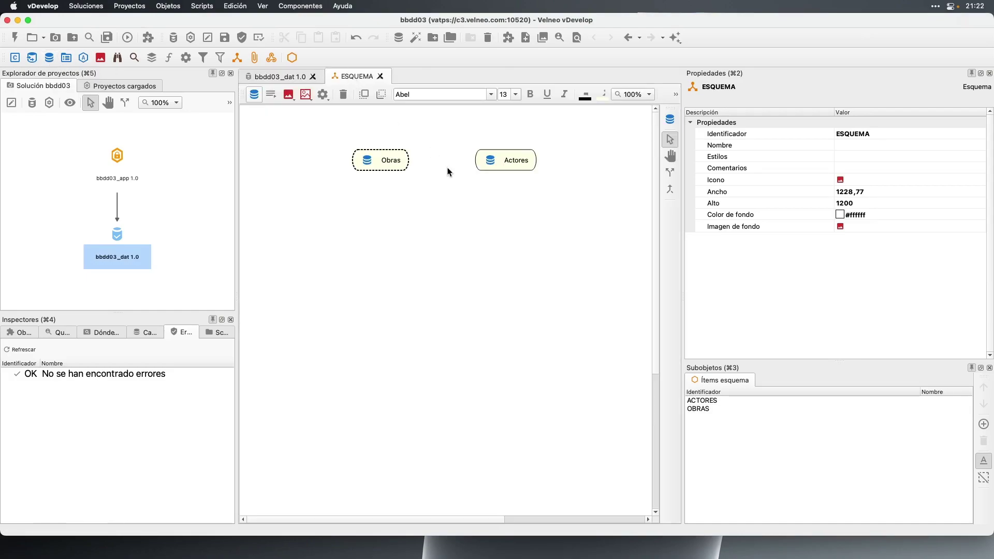
left_click(664, 121)
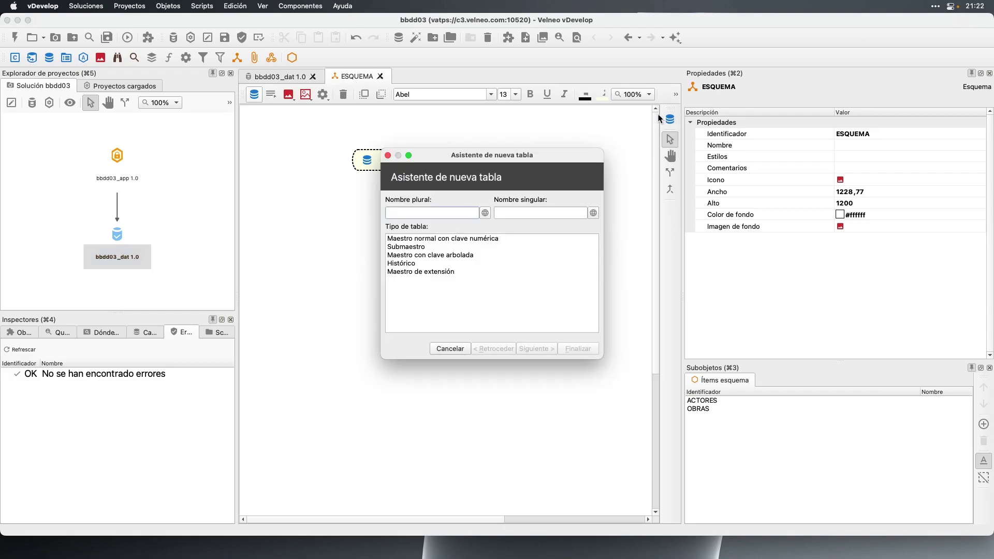
type("Repartos")
left_click_drag(502, 158, 481, 191)
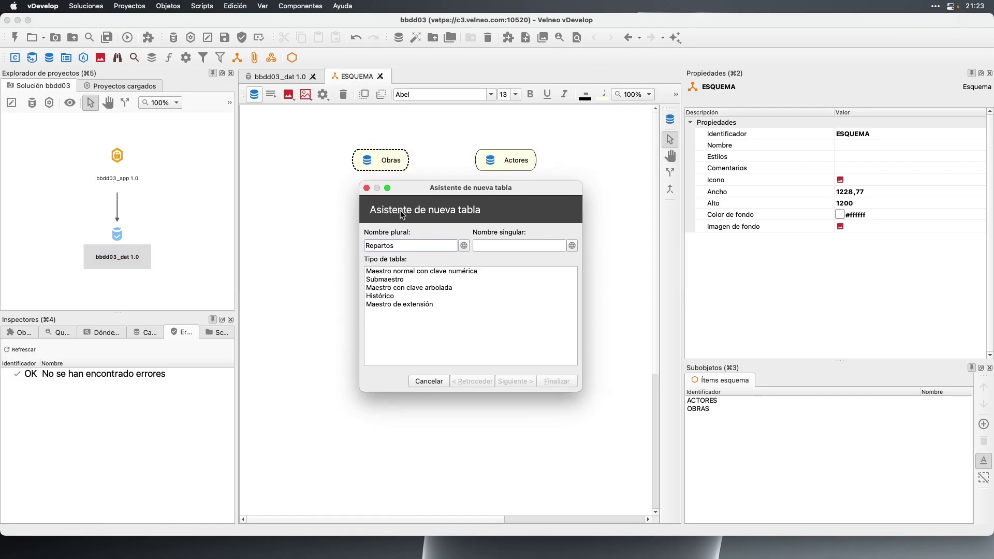
left_click(497, 250)
type("RFepar")
key("BackSpace")
left_click(378, 298)
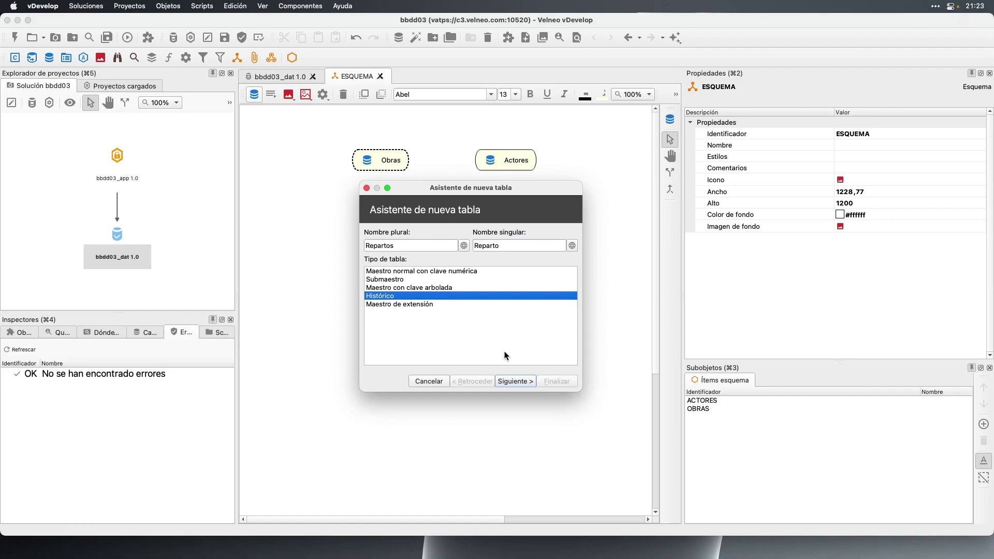
Create the Repartos table without optional fields, choosing ACTORES@bbdd03_dat as its master table
left_click(516, 380)
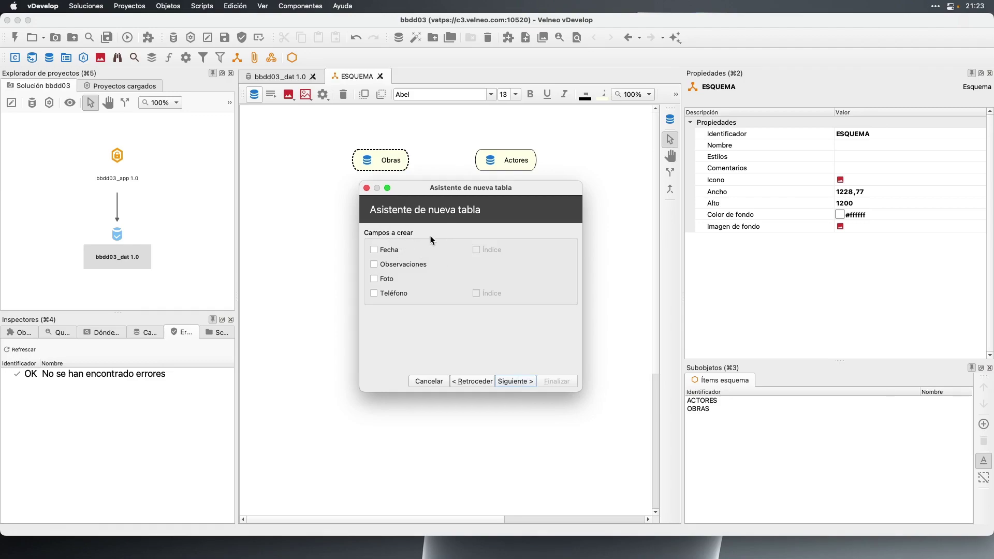
left_click(516, 381)
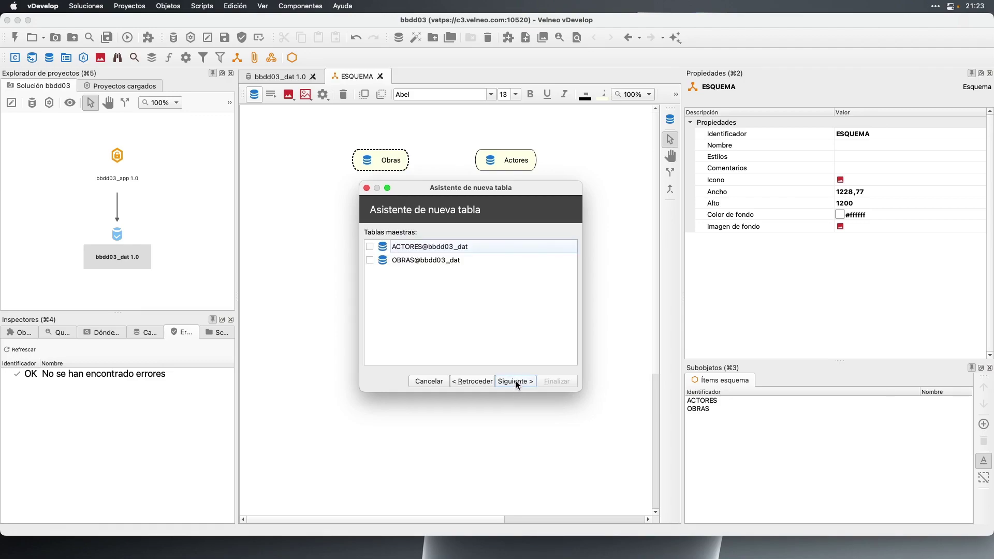
mouse_move(487, 197)
left_mouse_down()
mouse_move(498, 202)
mouse_move(487, 233)
mouse_move(474, 199)
left_mouse_up()
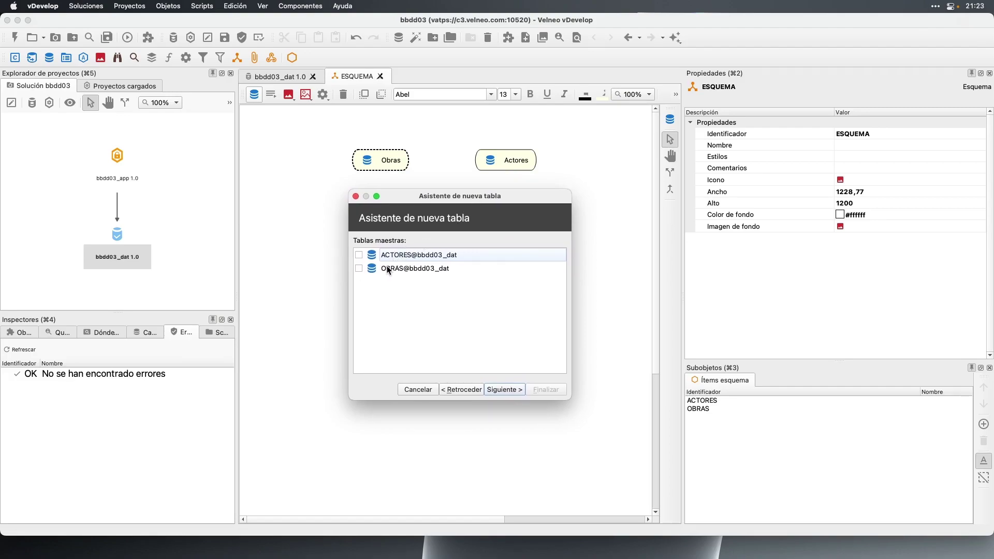
left_click(359, 256)
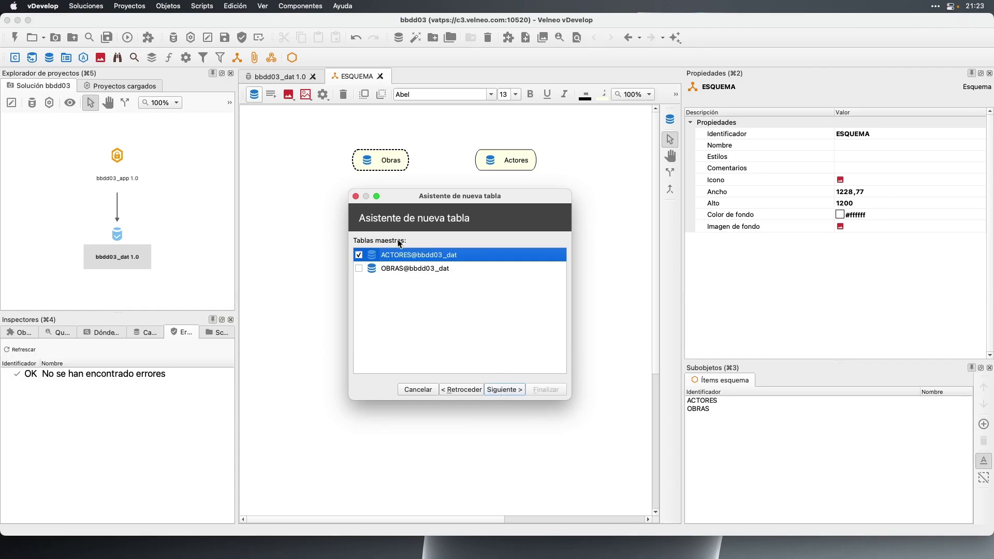
left_click(503, 391)
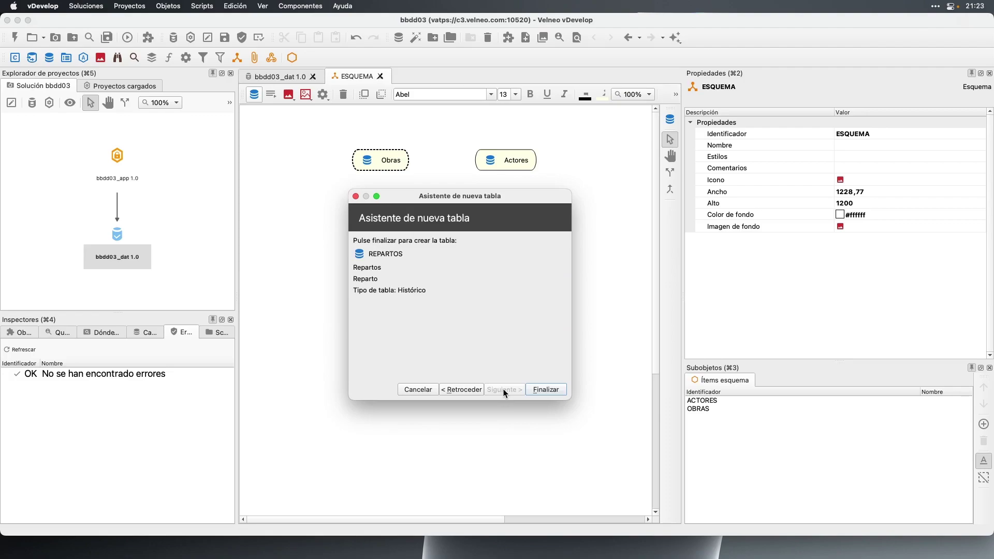
left_click(546, 390)
Add a field linked to the OBRAS master table to the REPARTOS table
left_click(294, 129)
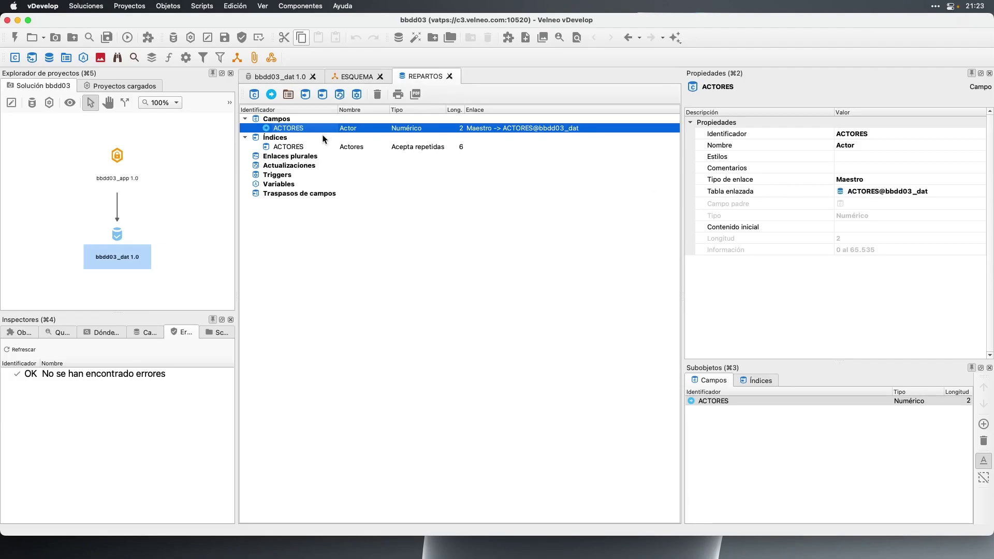
left_click(272, 95)
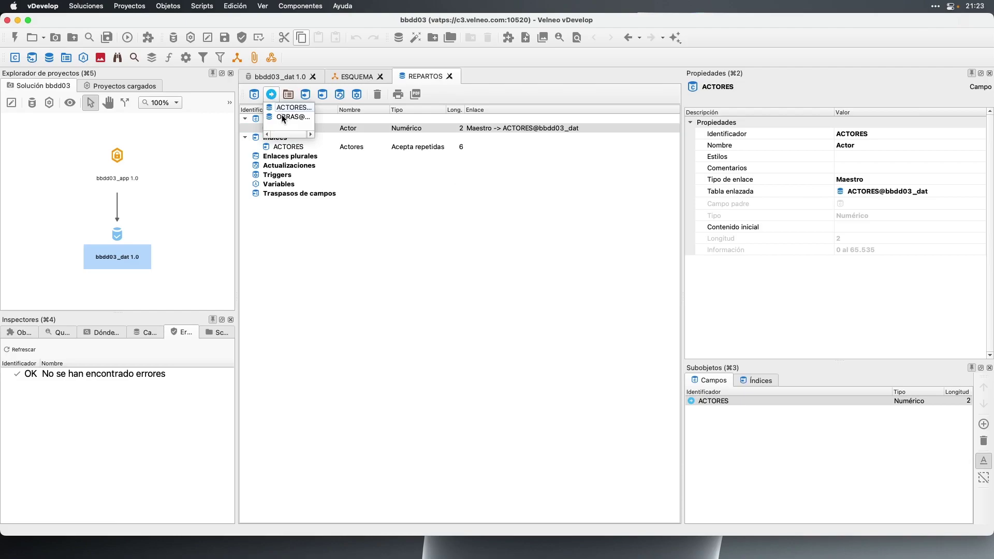
left_click(283, 117)
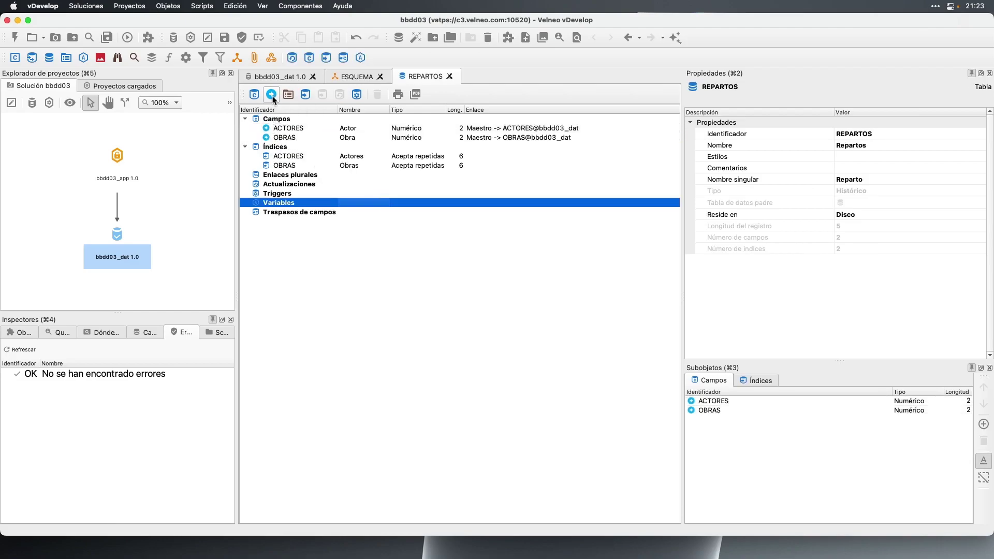
Examine the properties of the ACTORES and OBRAS link fields in the REPARTOS table
left_click(292, 135)
left_click(292, 130)
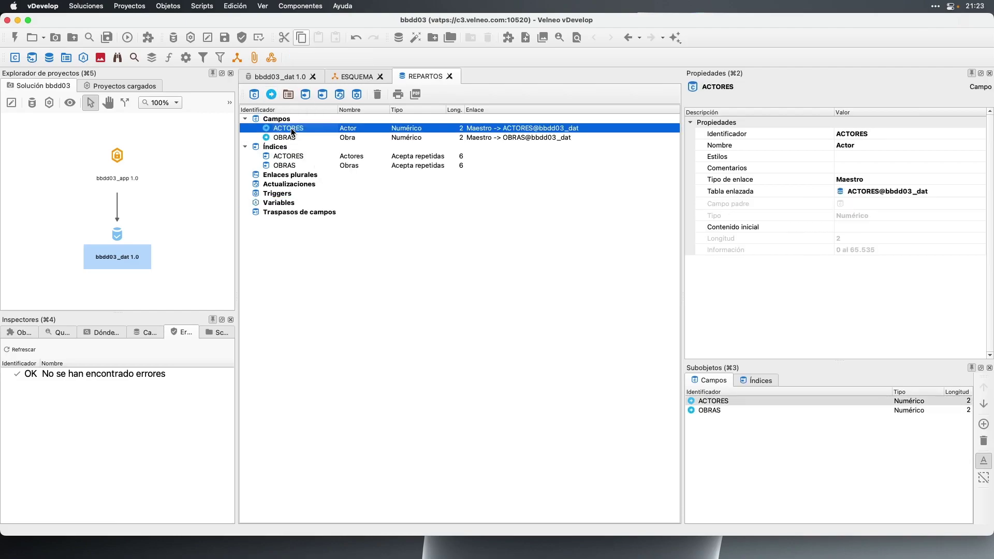
left_click(290, 137)
left_click(290, 128)
left_click(292, 136)
left_click(291, 129)
left_click(290, 137)
left_click(290, 131)
left_click(290, 137)
left_click(289, 129)
Save the project and move the Repartos item in the schema below and between Obras and Actores
left_click(224, 38)
left_click(369, 76)
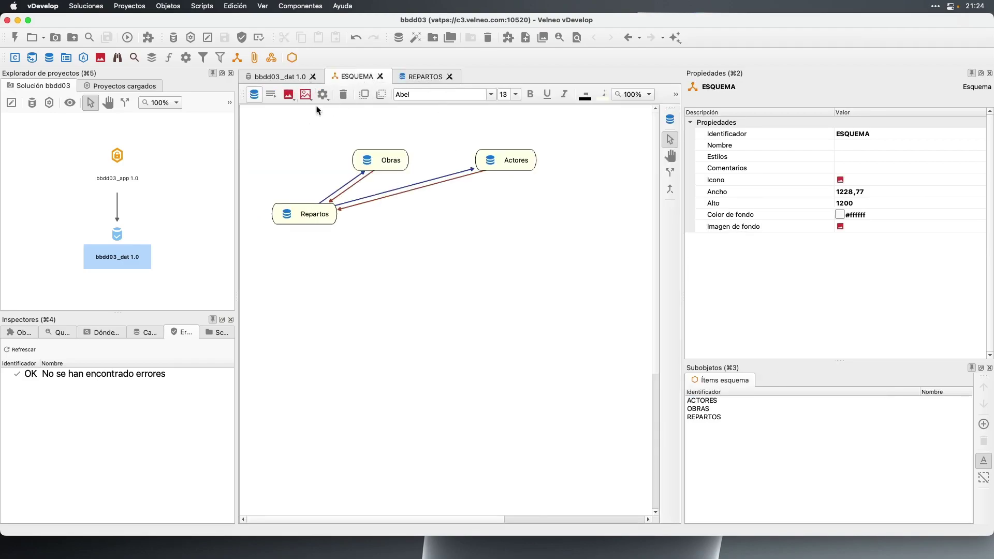
left_click_drag(318, 210, 428, 268)
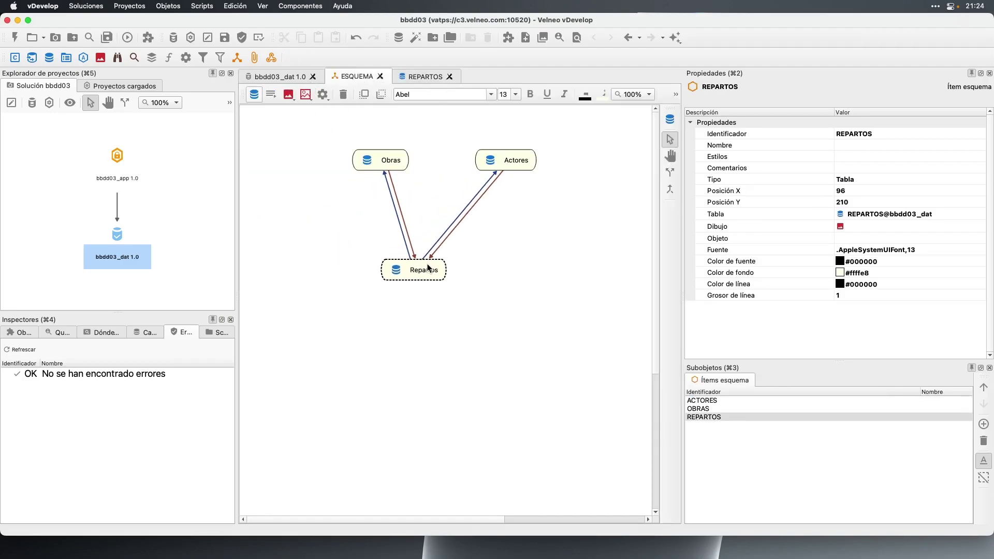
Reopen the REPARTOS table from the object list and compare its two master link fields
left_click(288, 78)
left_click(282, 117)
left_click(283, 126)
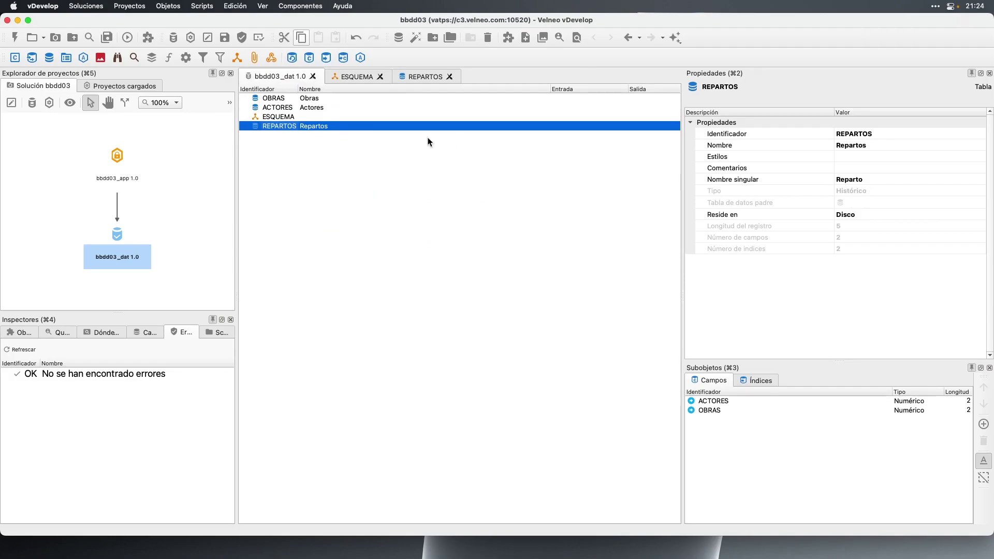
double_click(278, 125)
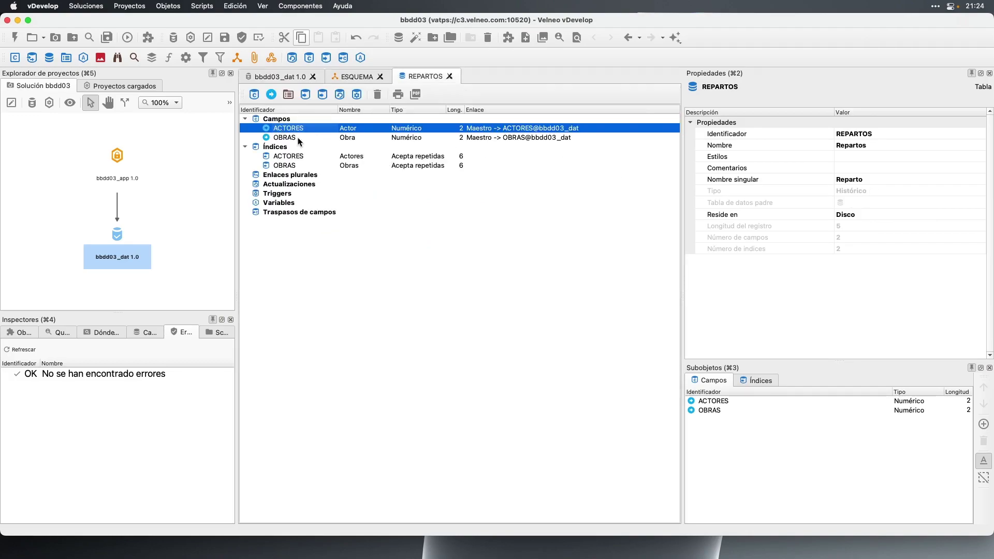
left_click(283, 135)
left_click(283, 128)
left_click(283, 137)
left_click(283, 127)
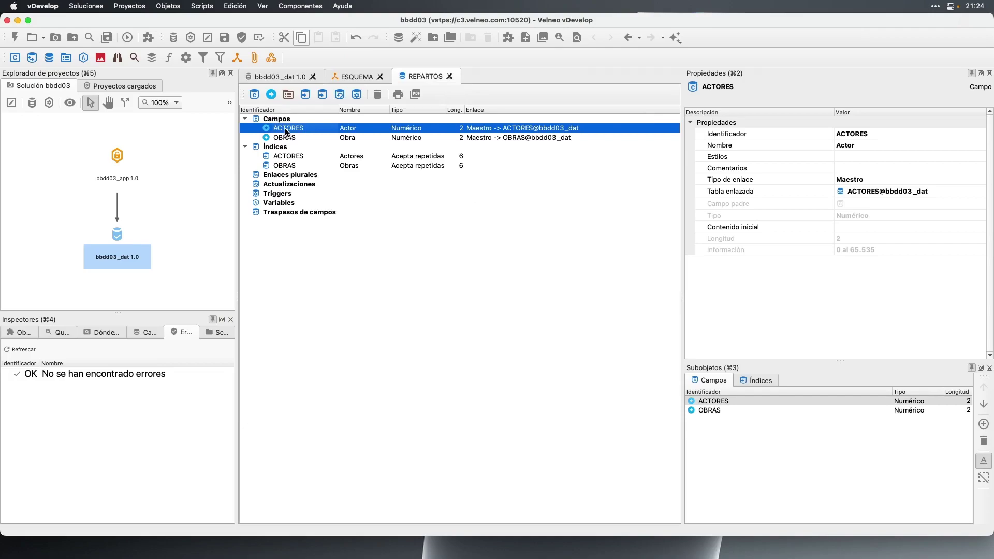
left_click(285, 137)
left_click(286, 128)
left_click(288, 136)
left_click(288, 129)
left_click(290, 138)
left_click(293, 128)
Close the REPARTOS table editor and centre the Repartos item beneath Obras and Actores in the schema
left_click(450, 76)
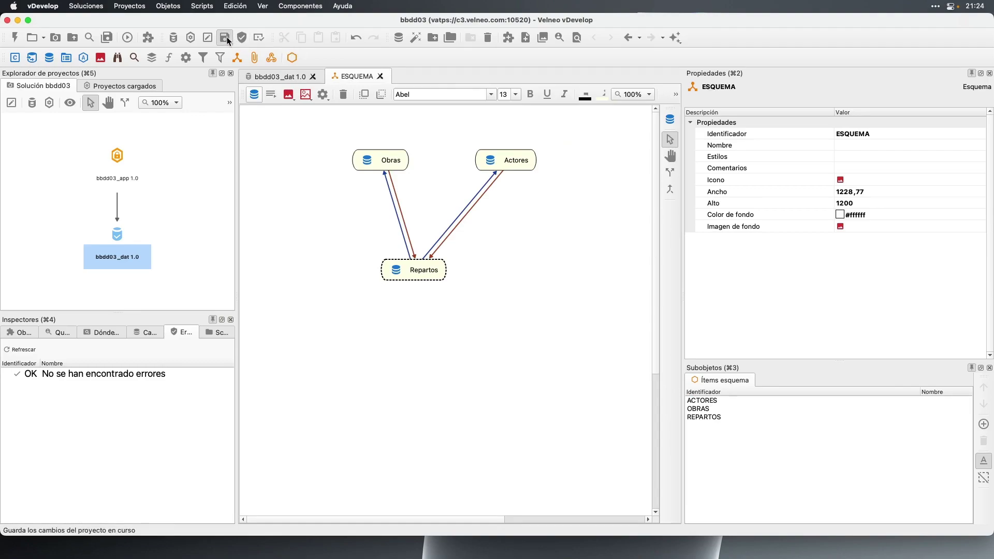
mouse_move(417, 266)
left_mouse_down()
mouse_move(464, 283)
mouse_move(437, 265)
left_mouse_up()
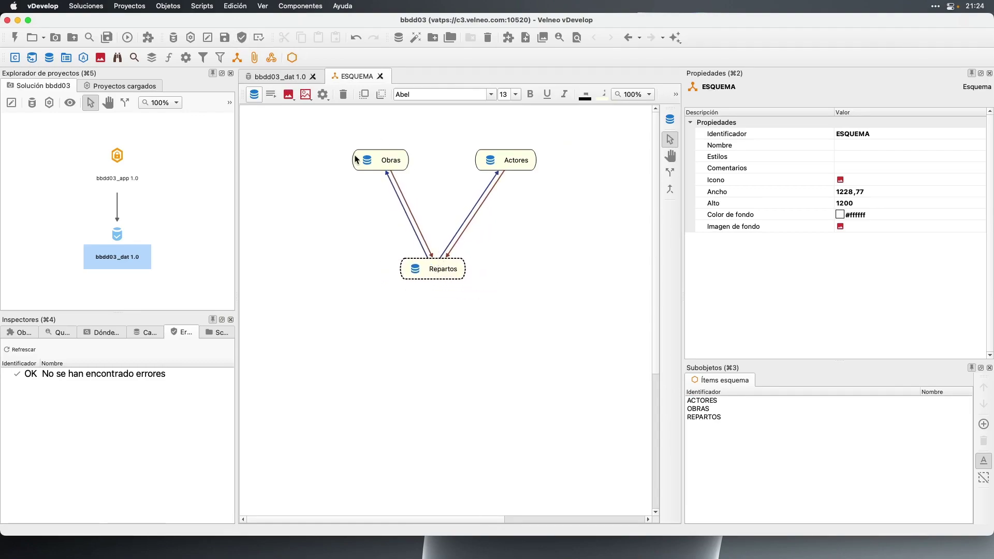
Open the REPARTOS table from the schema and review its links to ACTORES and OBRAS
left_click(399, 165)
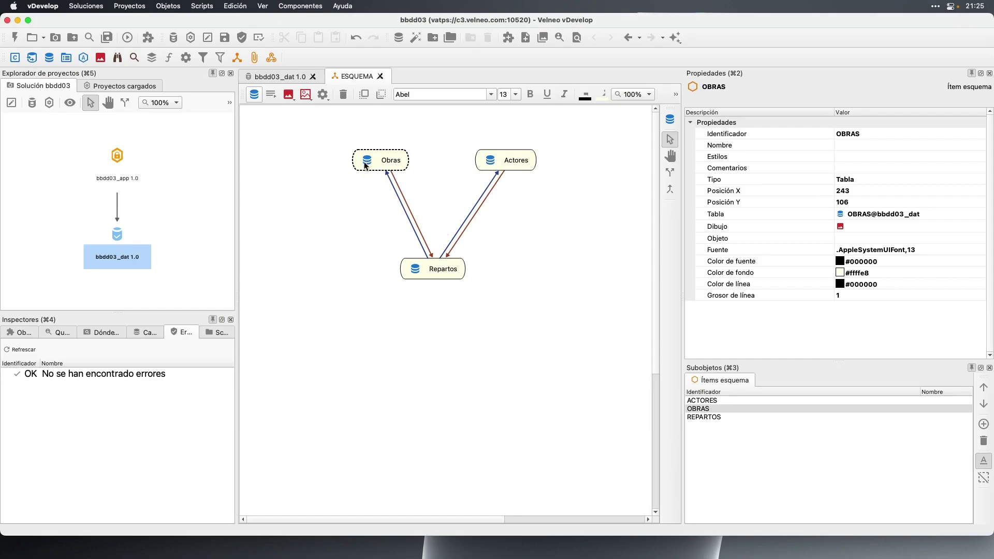
double_click(434, 274)
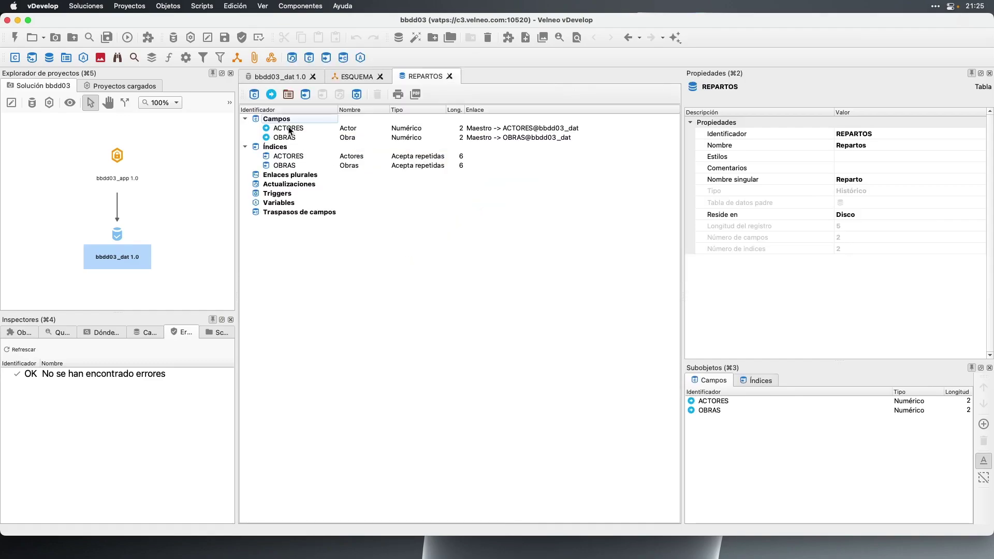
left_click(287, 129)
key("Down")
key("Up")
key("Down")
key("Up")
key("Down")
key("Up")
key("Down")
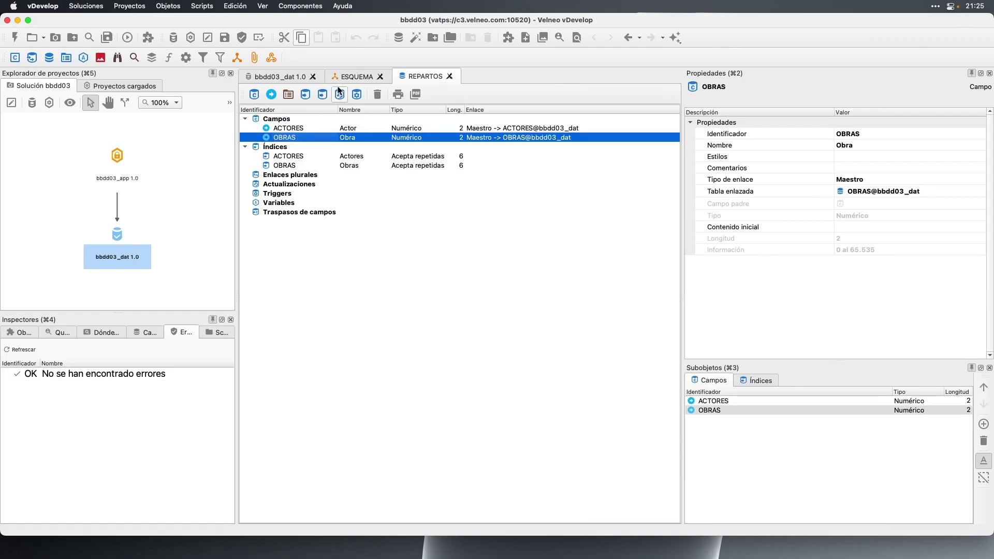
Open the OBRAS table from the schema, widen its Identificador column and compare its plural link with the REPARTOS fields
left_click(348, 78)
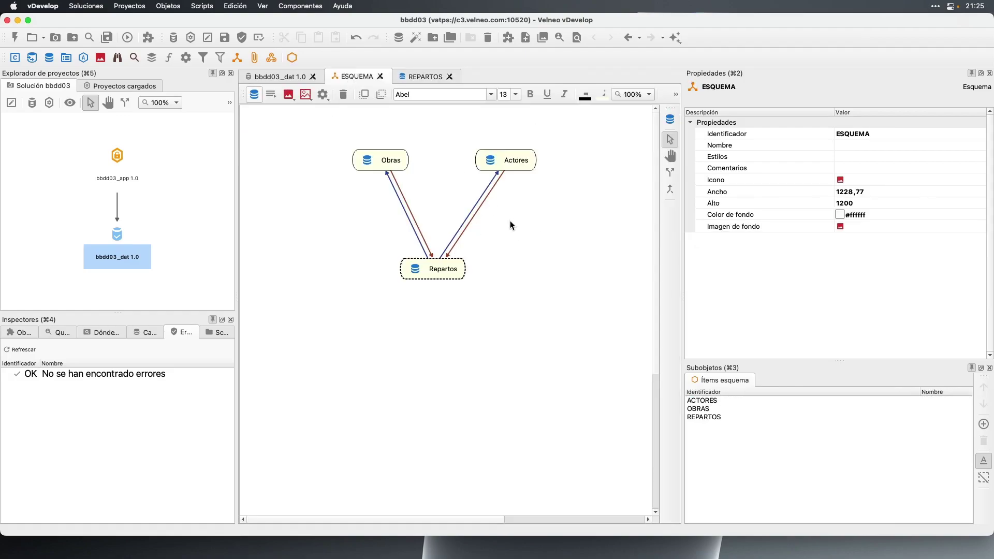
left_click(388, 162)
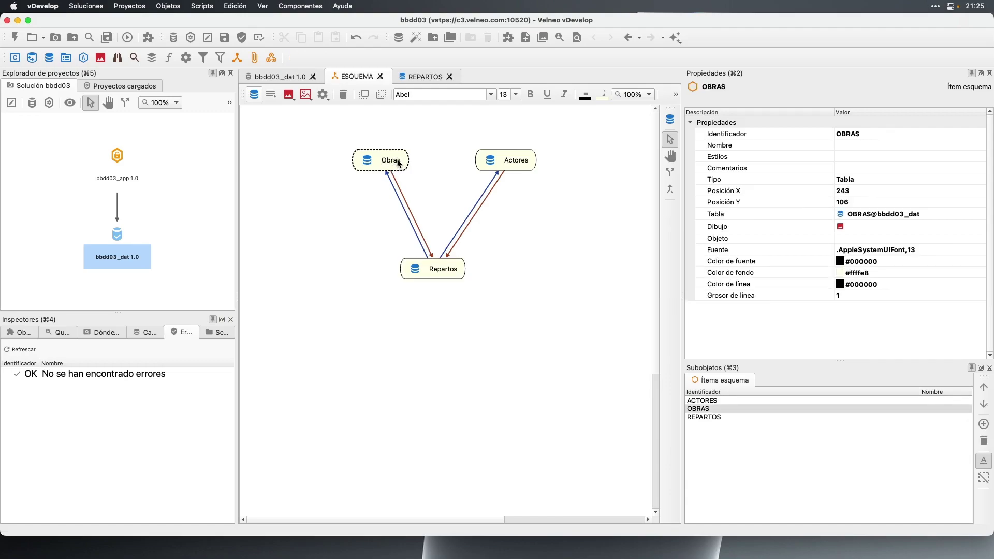
double_click(393, 162)
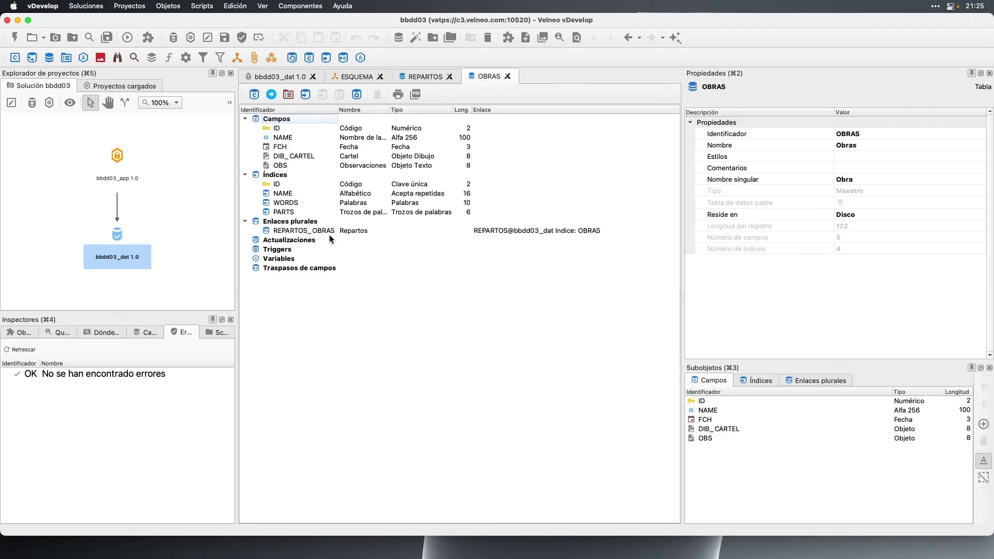
left_click_drag(338, 110, 405, 109)
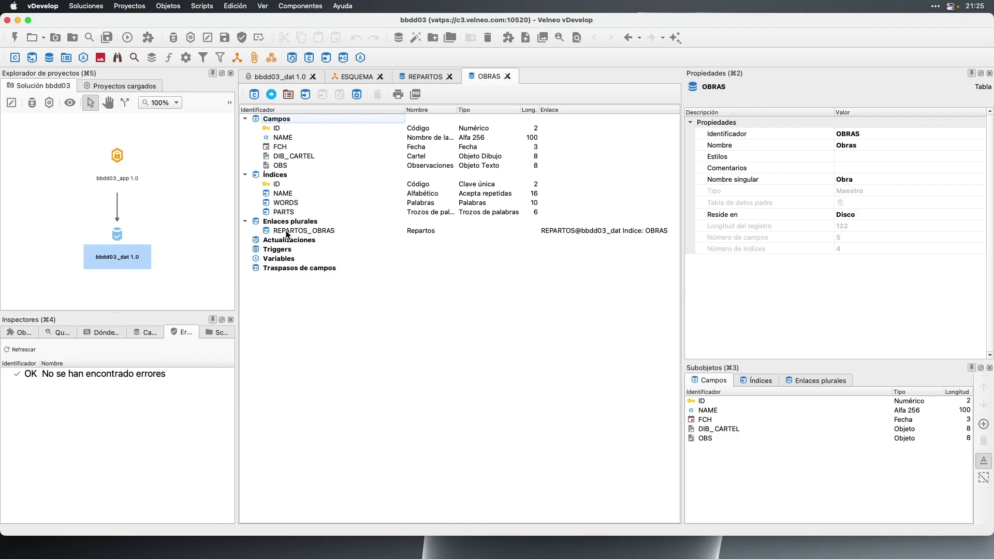
left_click(417, 78)
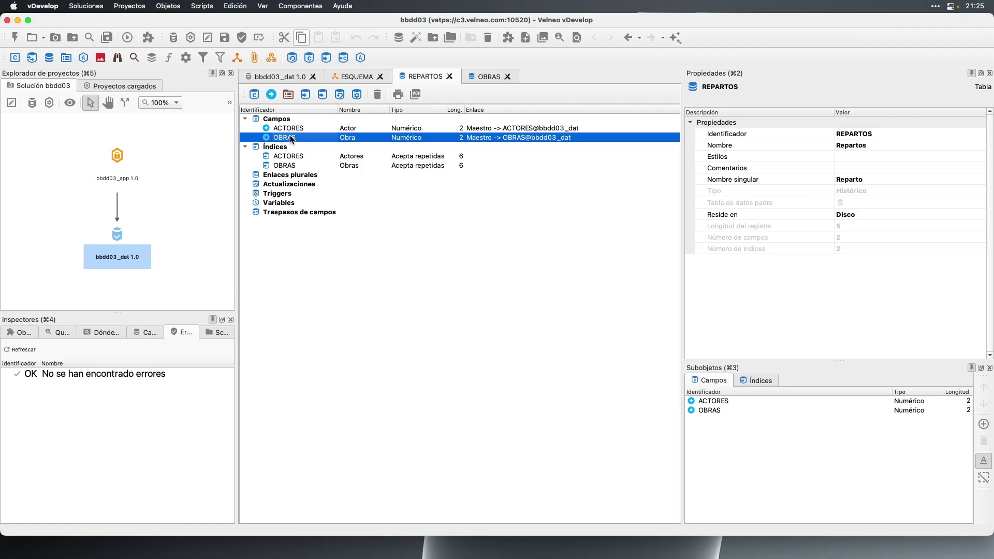
left_click(476, 77)
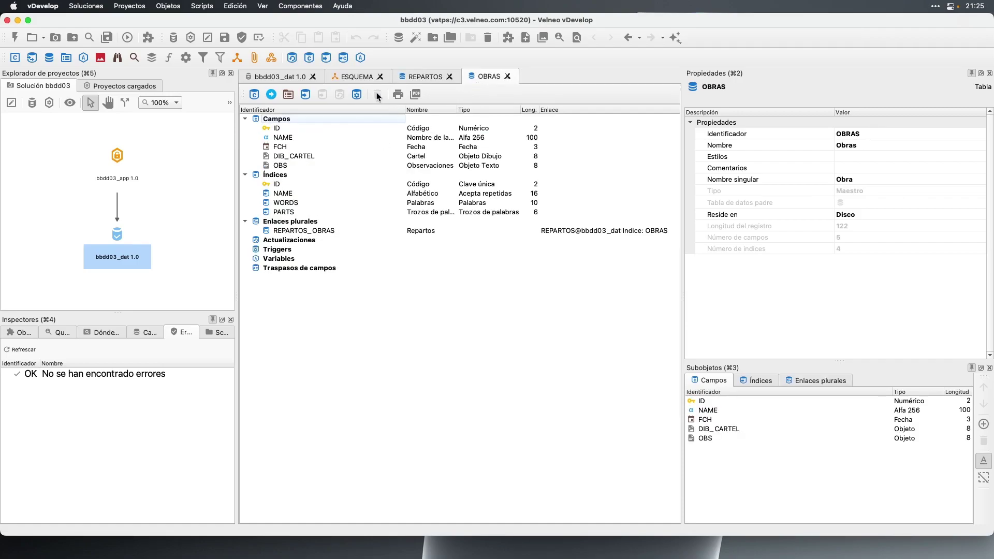
Open the ACTORES table from the schema and compare its plural link with the link fields in REPARTOS
left_click(358, 76)
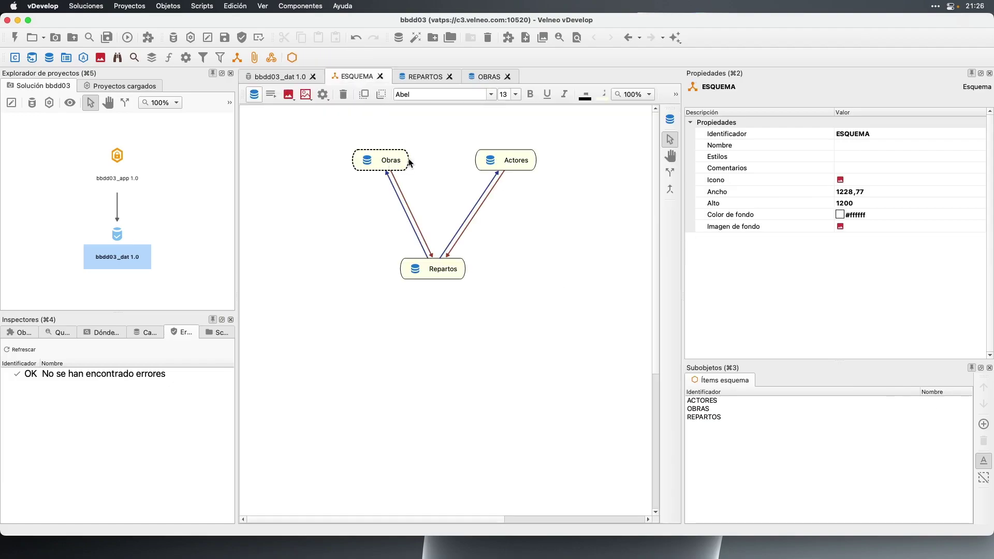
double_click(498, 161)
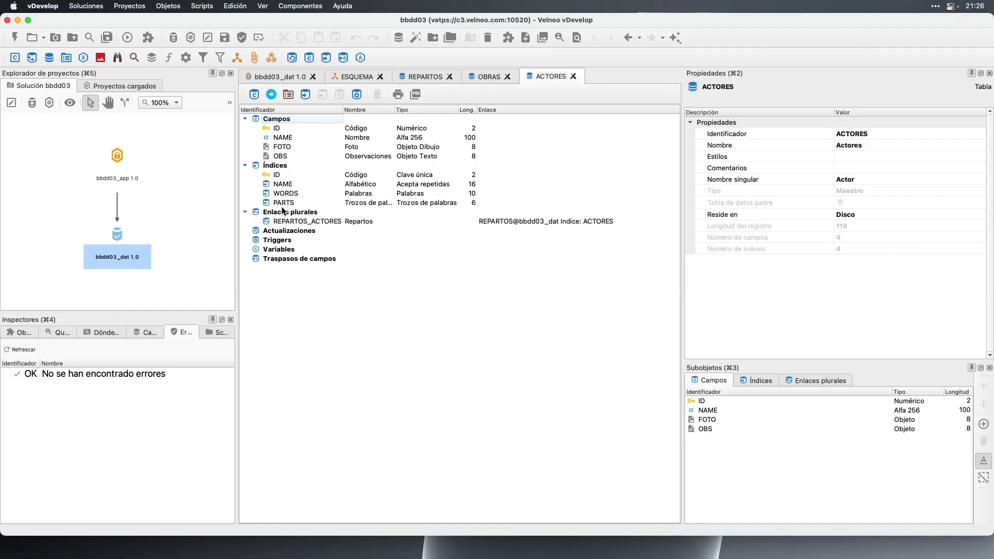
left_click(288, 223)
left_click(319, 231)
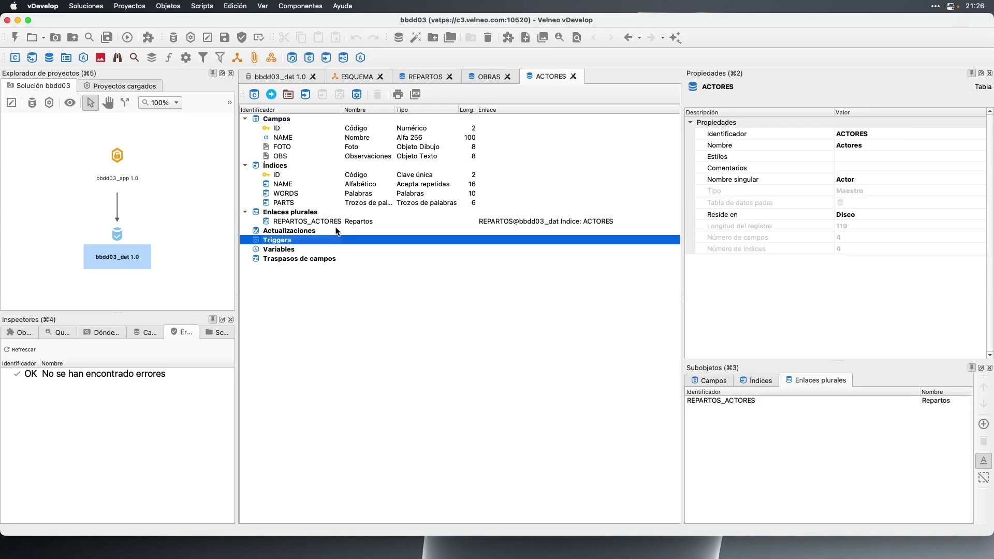
left_click(309, 224)
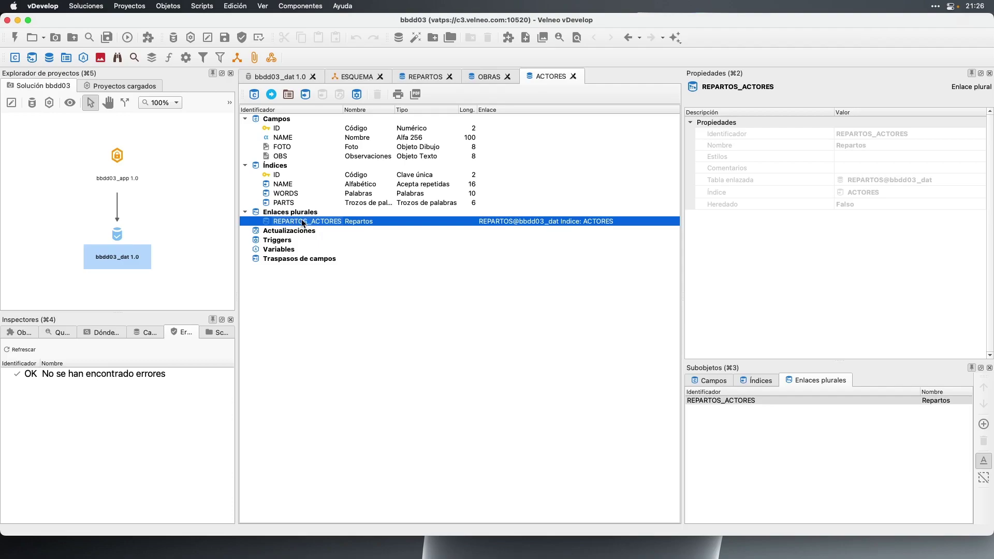
left_click(423, 77)
left_click(320, 138)
left_click(284, 128)
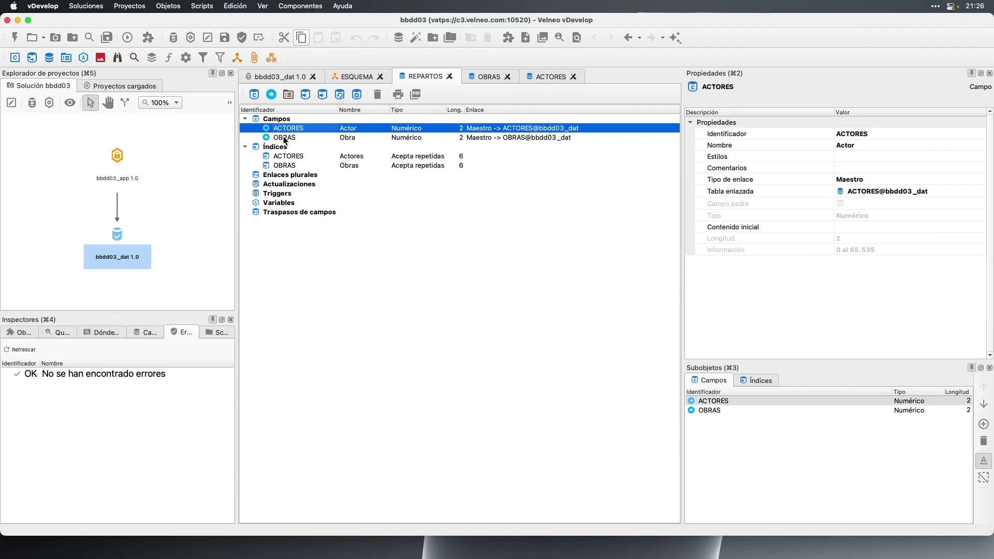
Shift the Repartos item slightly in the schema to centre it beneath Obras and Actores, and close the open table and schema editors
left_click(283, 138)
left_click(353, 77)
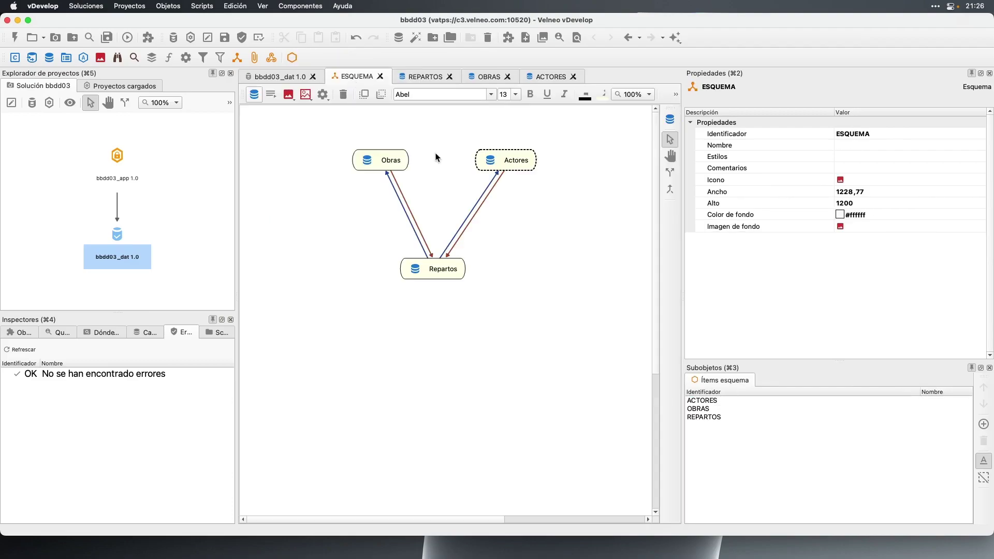
left_click_drag(434, 265, 442, 266)
left_click(573, 76)
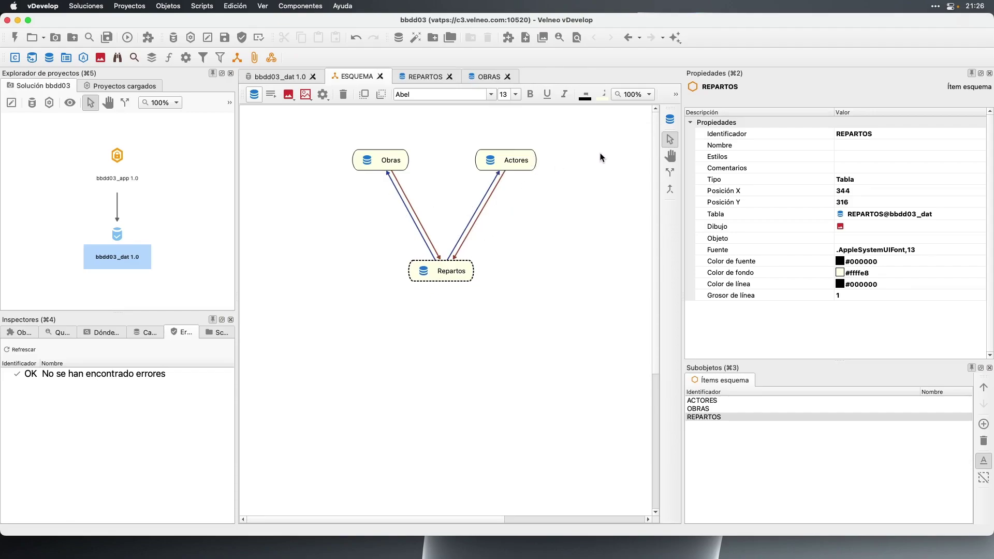
left_click(507, 77)
left_click(380, 76)
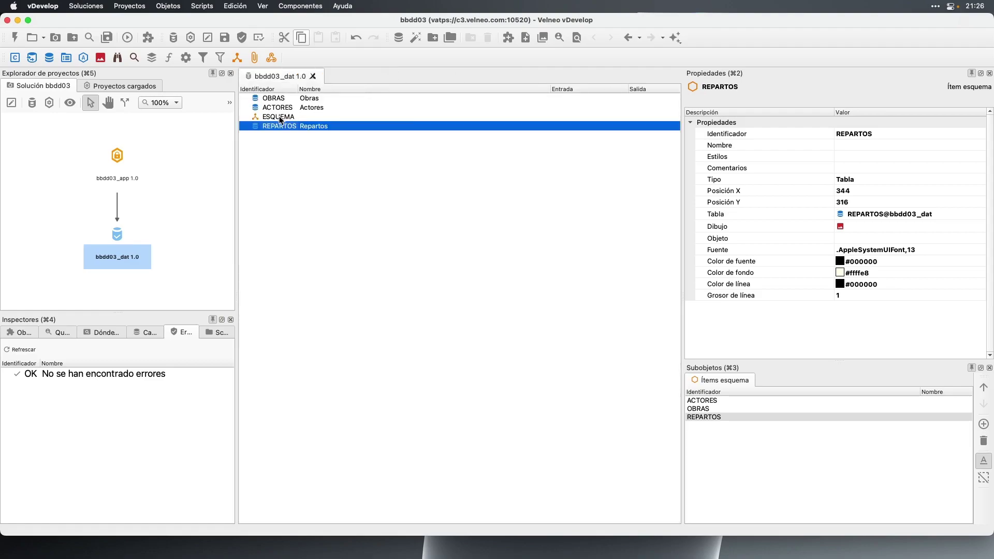
Reorder the bbdd03_dat objects so that ESQUEMA comes after the REPARTOS table, and save the project
left_click(270, 125)
left_click_drag(277, 117, 283, 162)
left_click(224, 37)
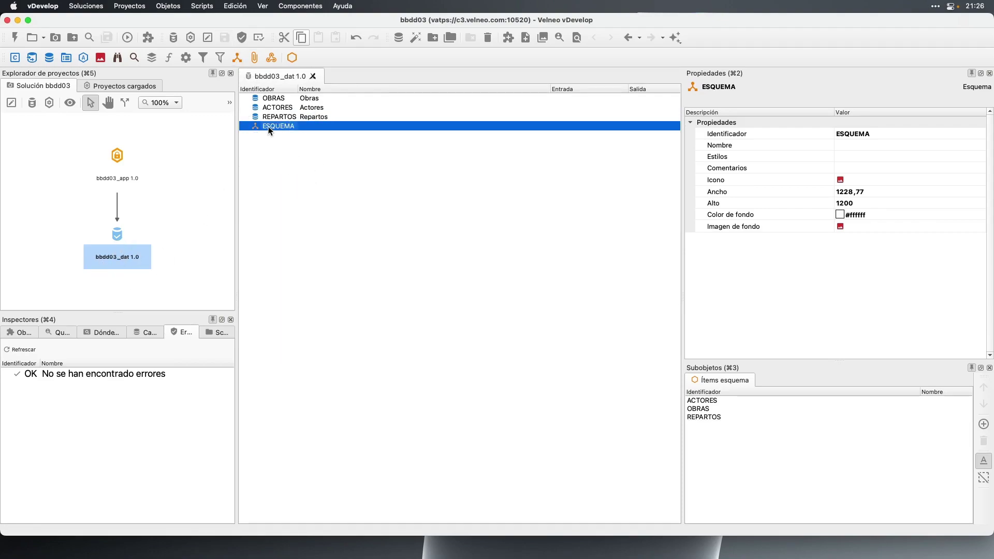
Name the ESQUEMA object "Esquema general"
left_click(861, 145)
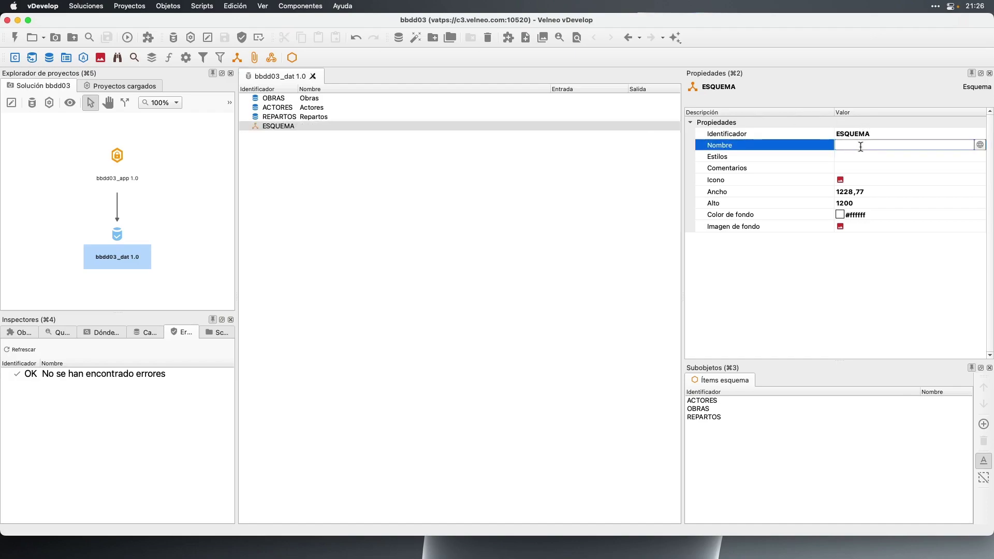
type("Esquema general")
key("Tab")
left_click(862, 148)
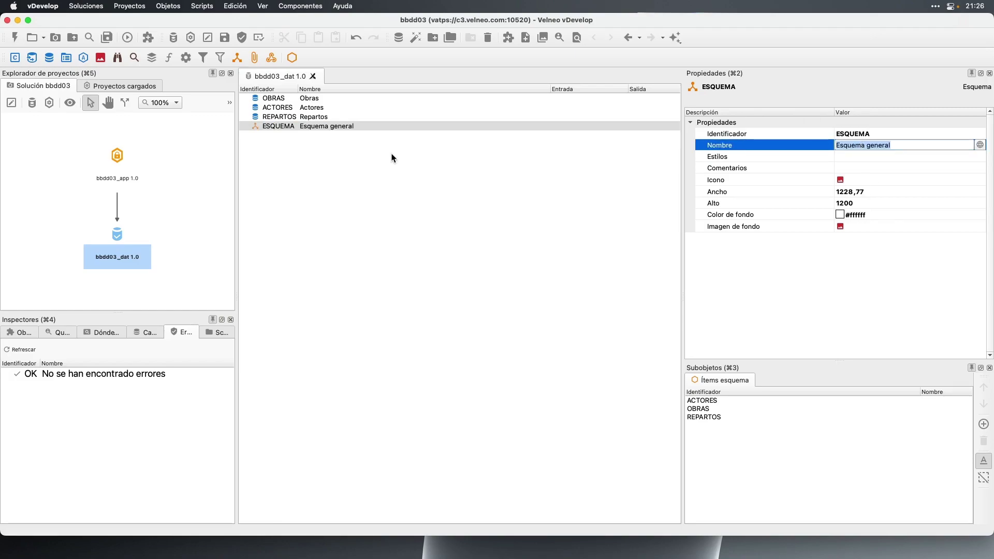
Open the schema to review its Obras item, close it and save the project
double_click(290, 125)
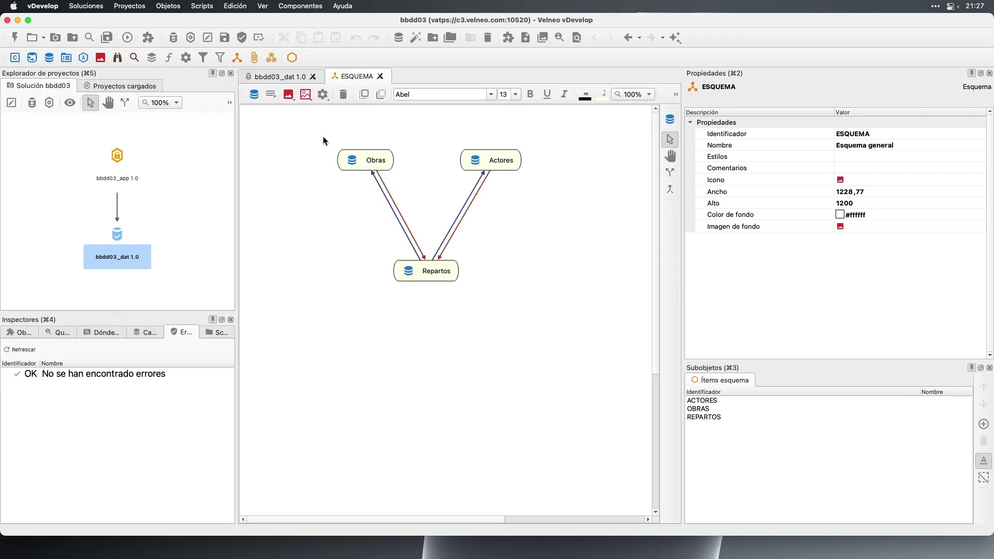
left_click(369, 162)
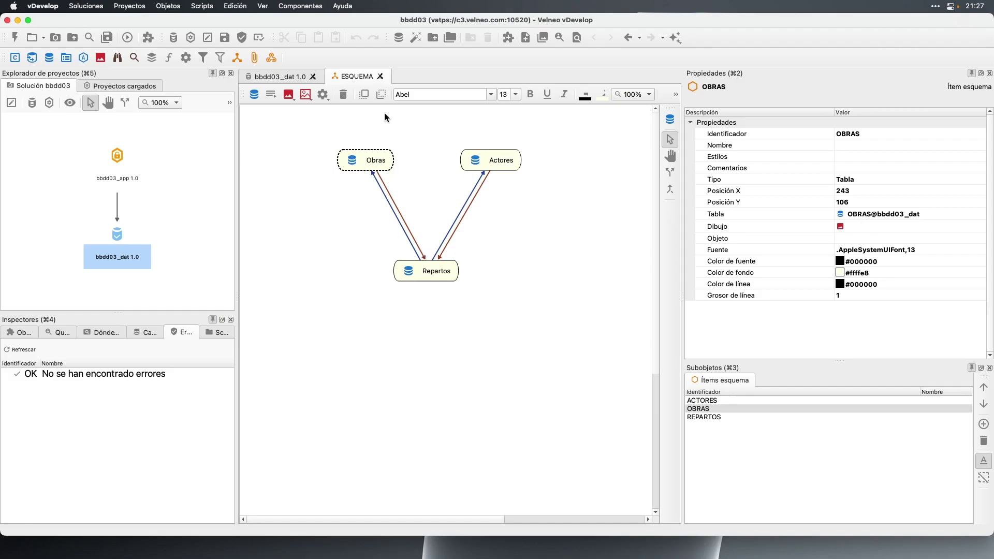
left_click(381, 77)
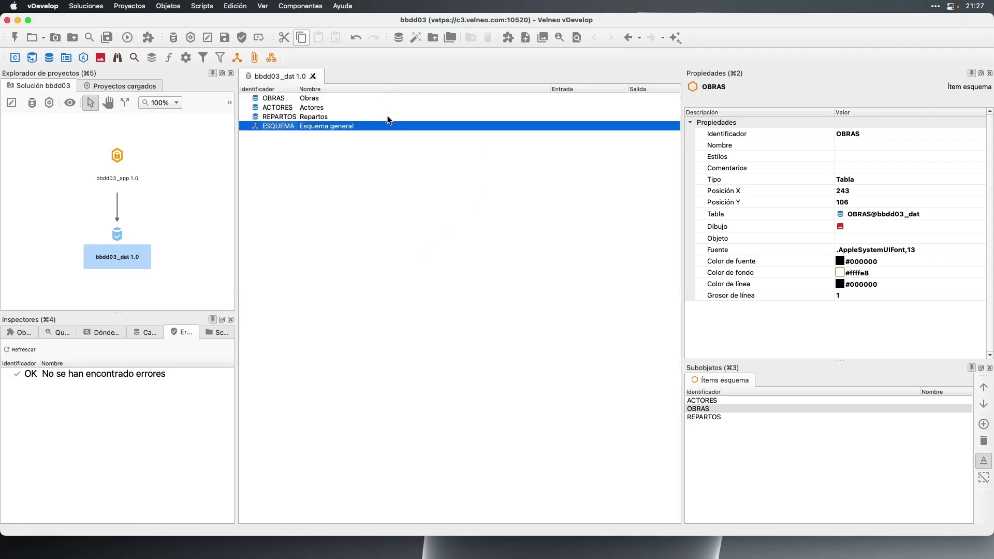
left_click(224, 38)
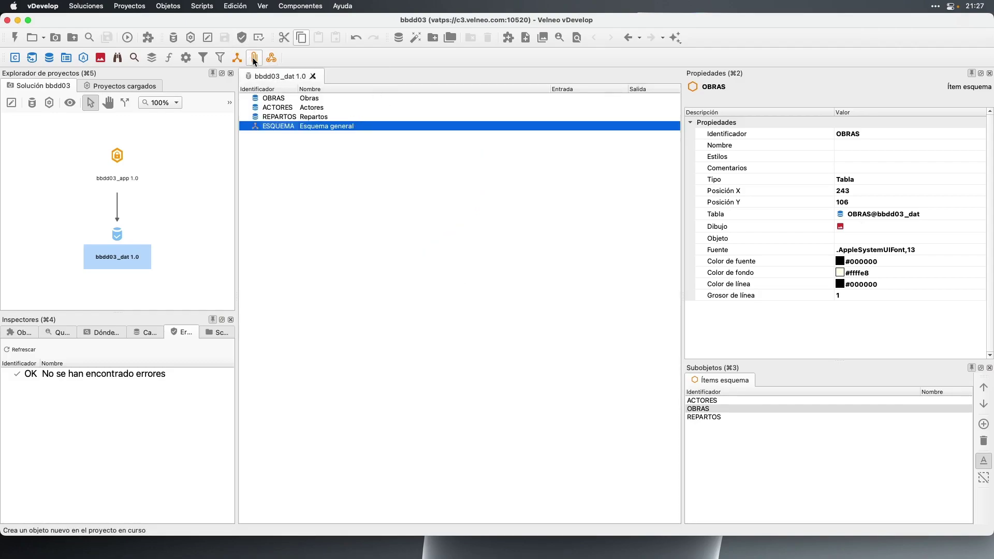
Open the bbdd03_app project and launch the interface generator for it
left_click(116, 156)
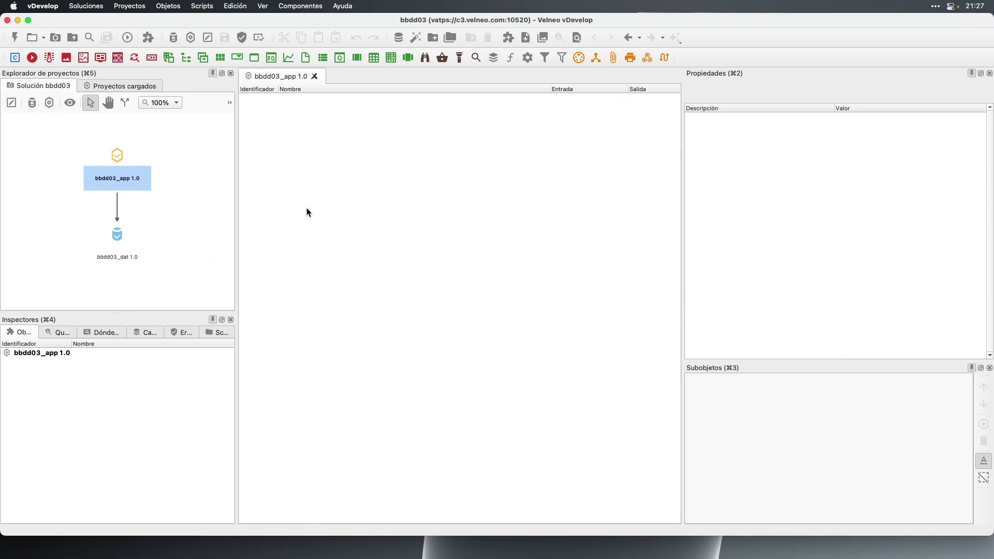
left_click(415, 37)
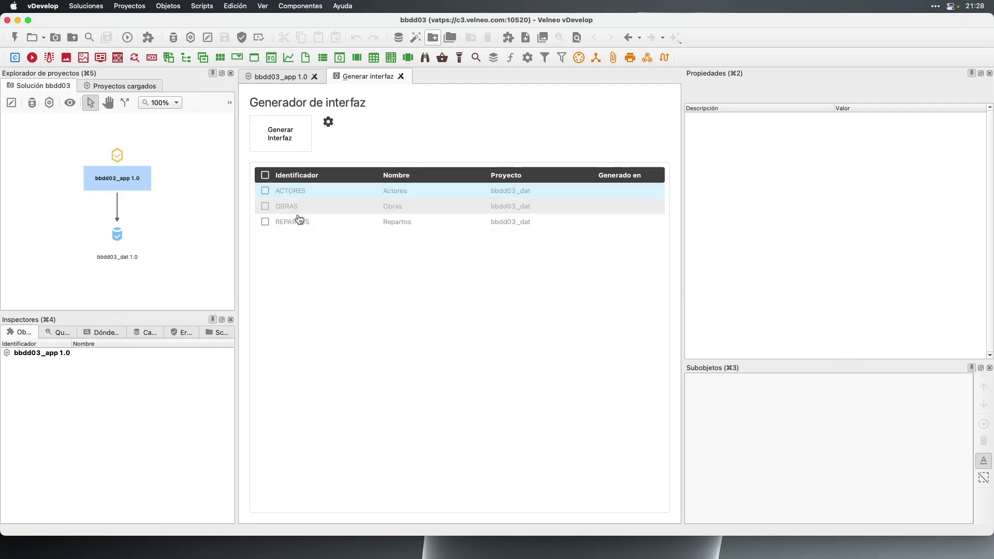
Display the generator's options and generate the interface for ACTORES and REPARTOS only, leaving OBRAS out
left_click(265, 175)
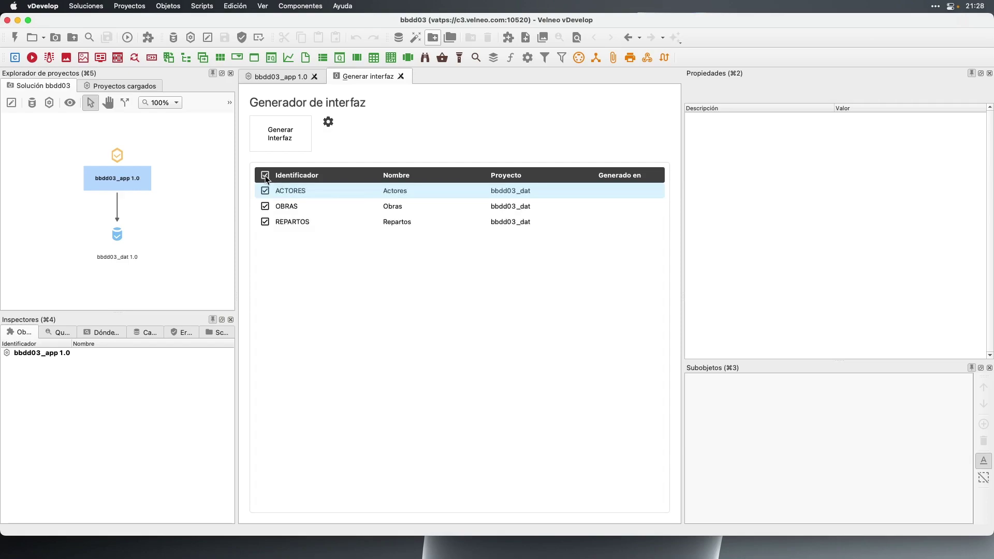
left_click(329, 122)
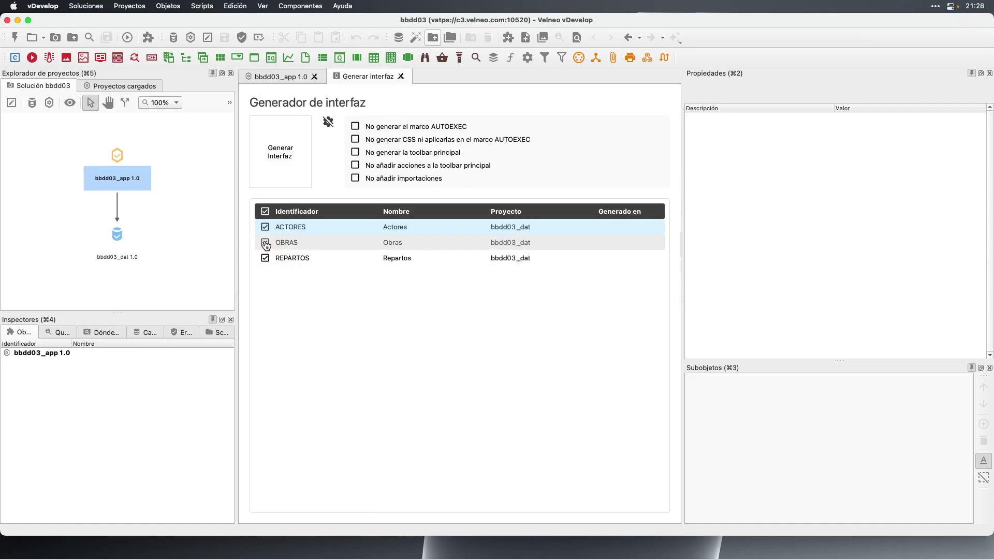
left_click(265, 243)
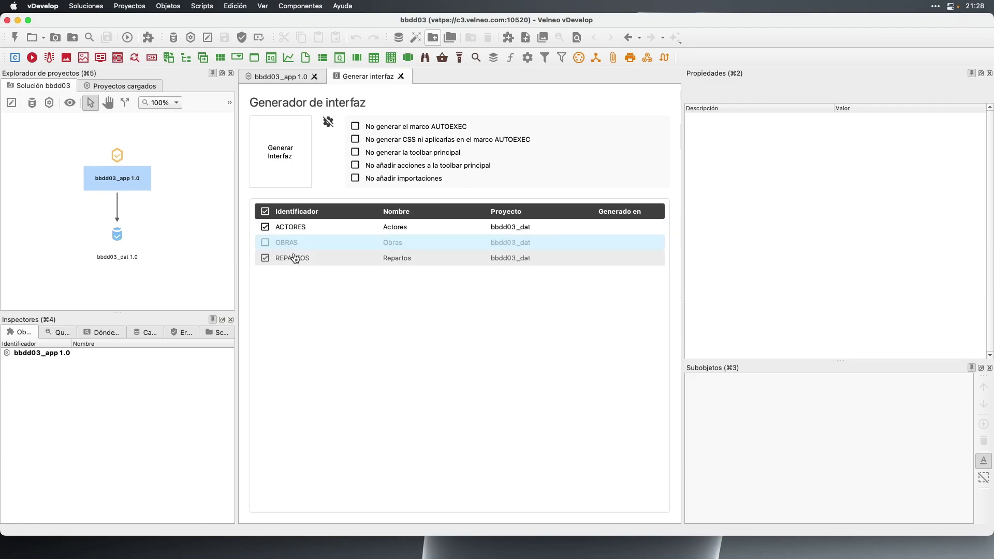
left_click(284, 151)
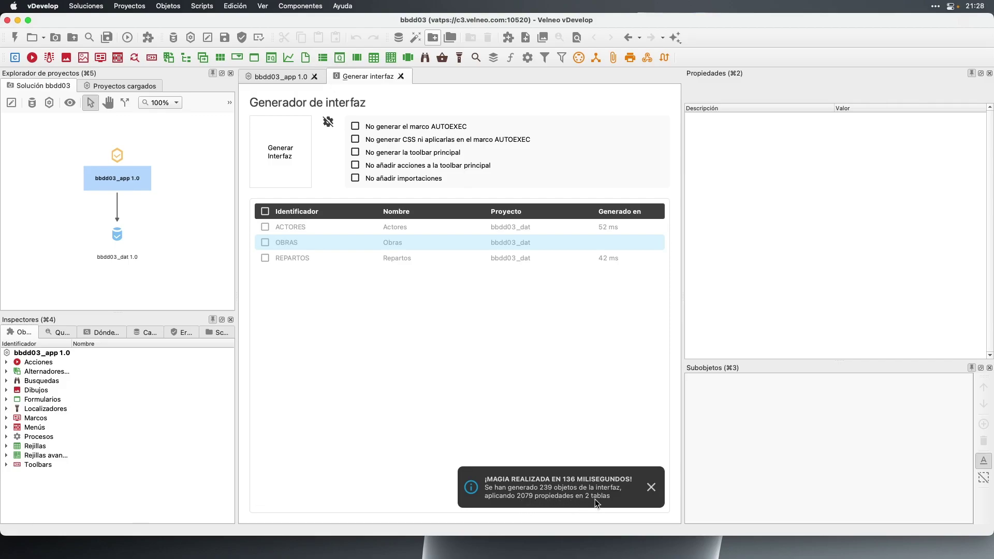
Expand the generated Actores and Repartos folders in bbdd03_app and review the layout of the ACTORES form
left_click(268, 76)
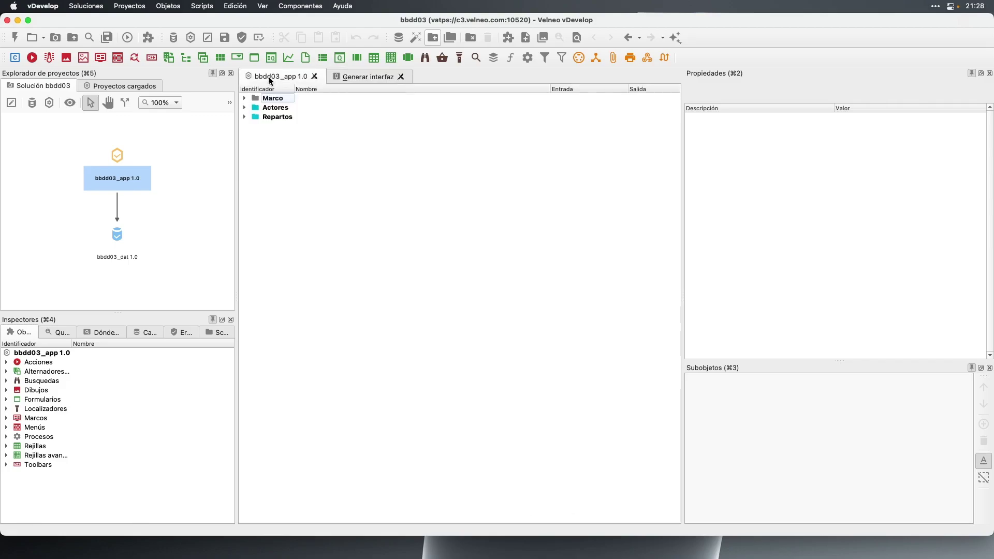
left_click(244, 117)
left_click(245, 107)
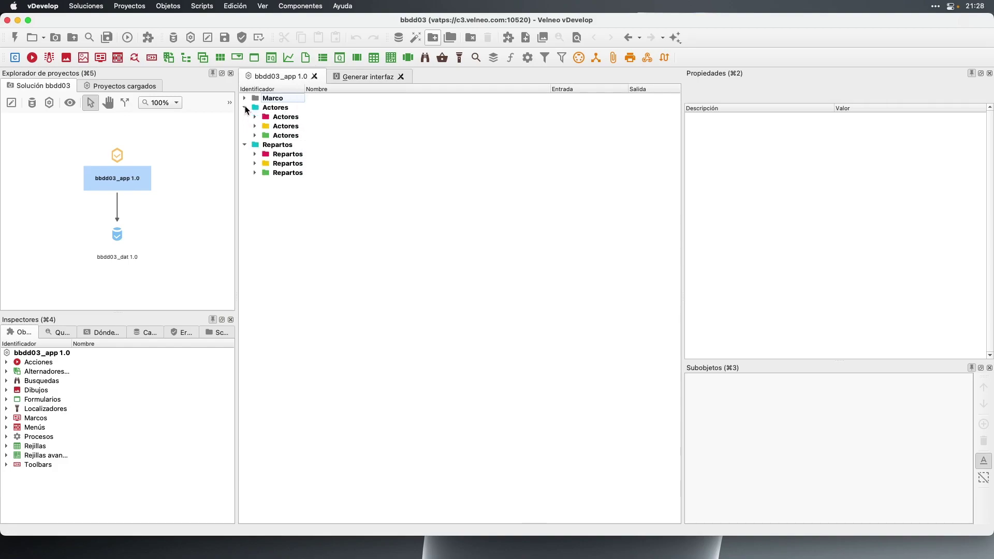
left_click(350, 76)
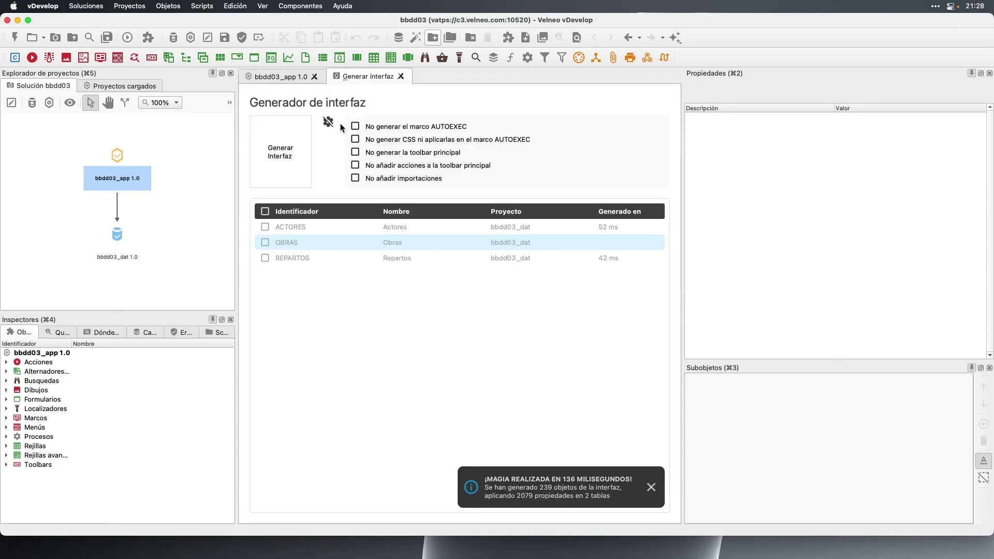
left_click(286, 76)
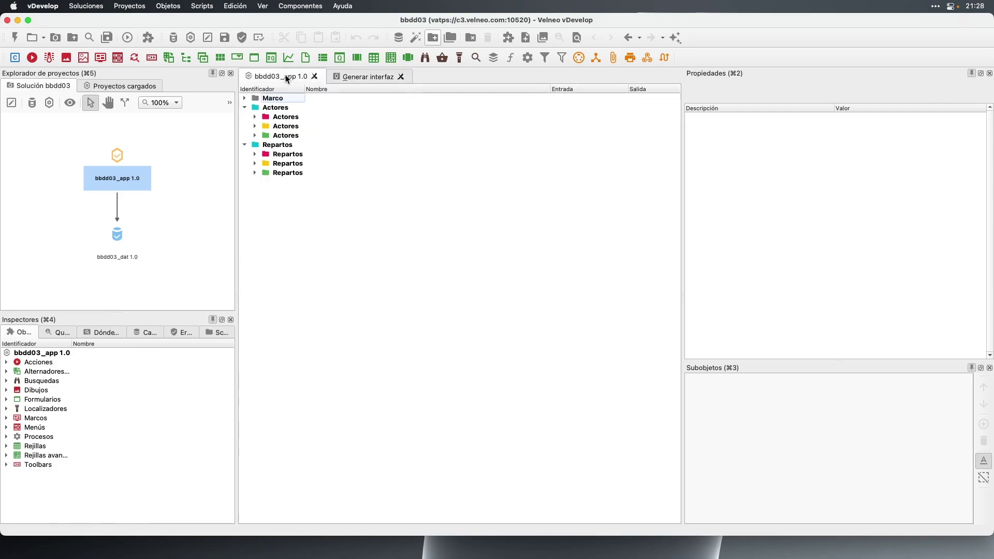
left_click(256, 117)
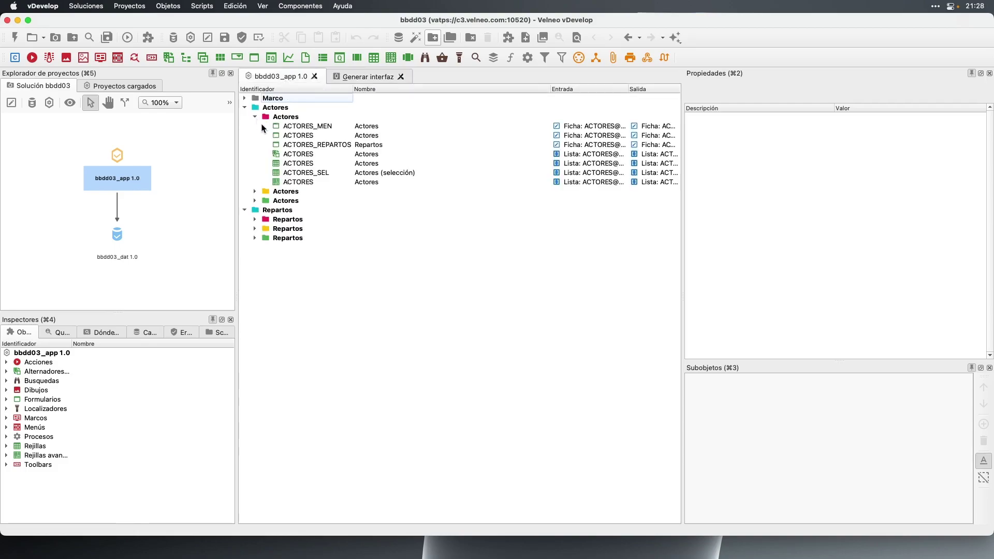
double_click(299, 136)
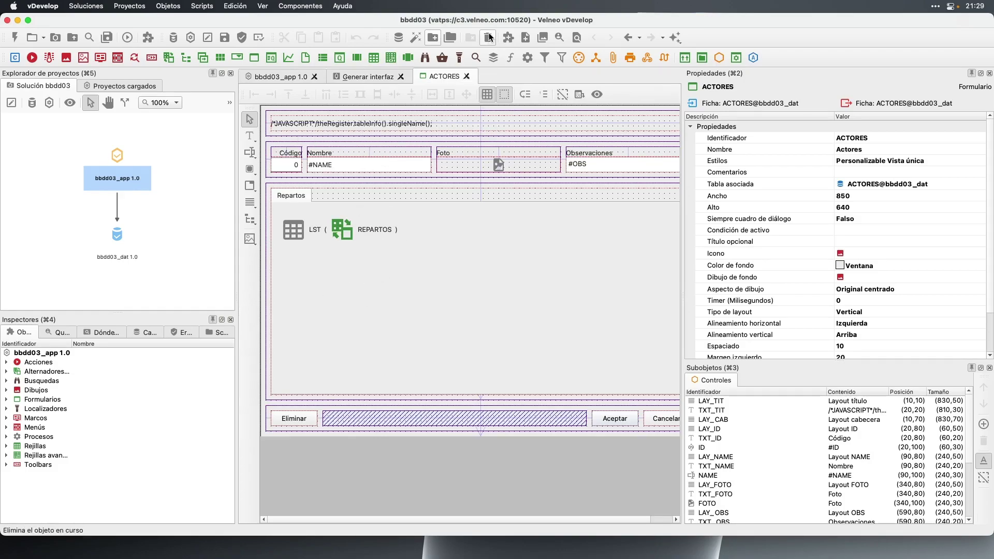
left_click(467, 76)
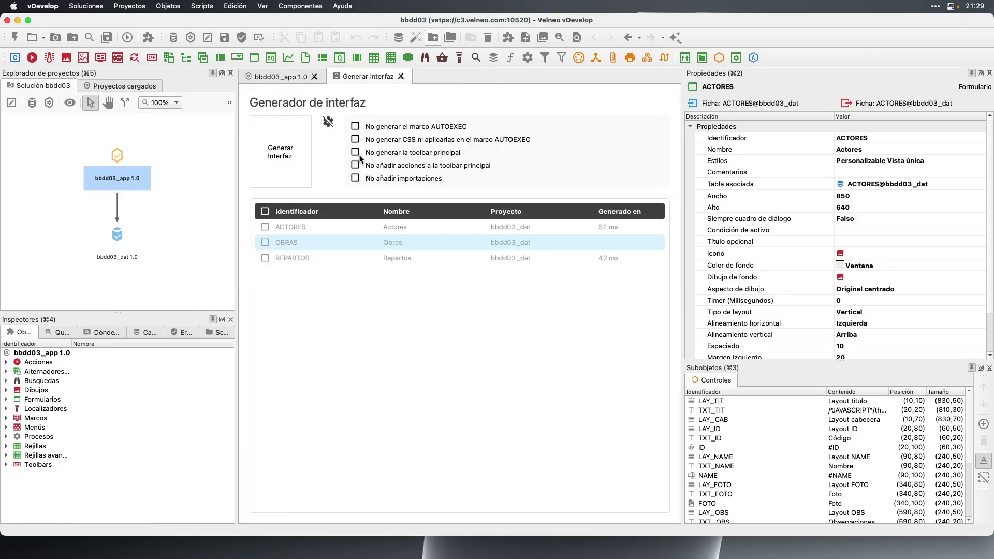
Open the generated REPARTOS form to check its Actor and Obra fields, and return to the project's object list
left_click(281, 77)
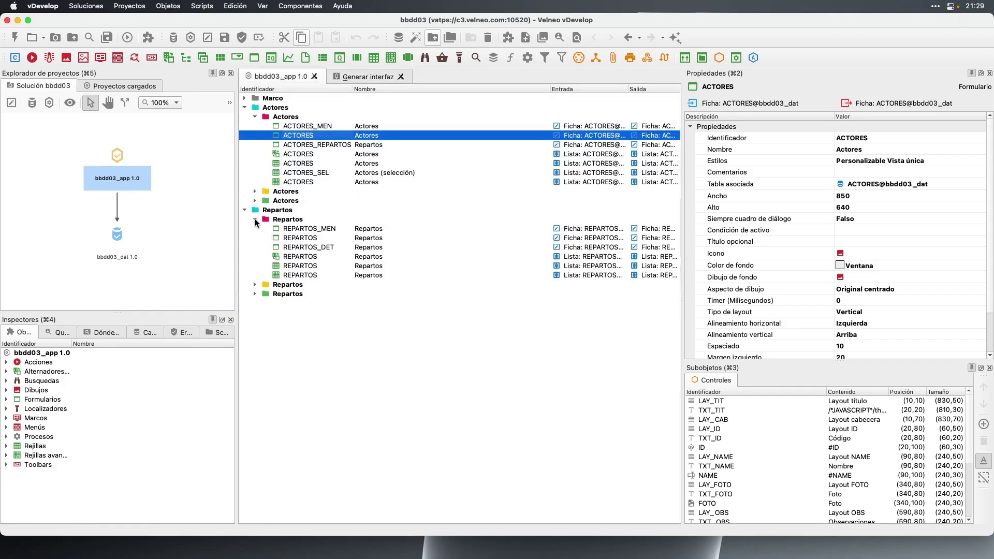
double_click(293, 238)
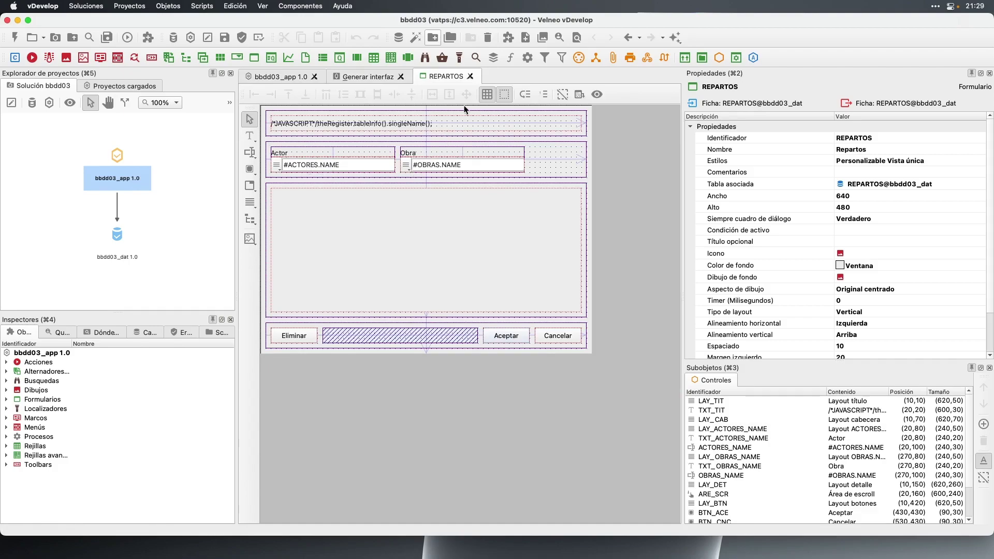
left_click(471, 76)
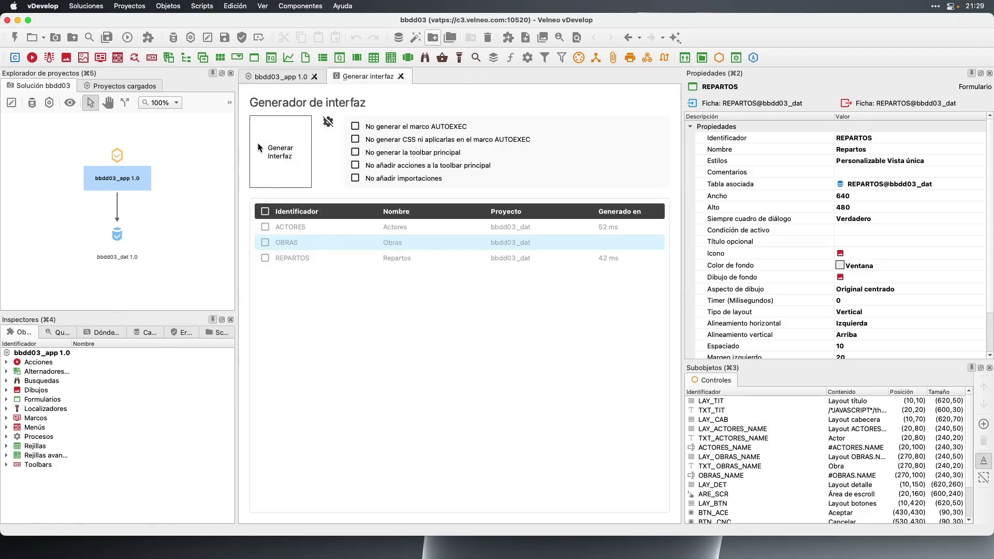
left_click(290, 77)
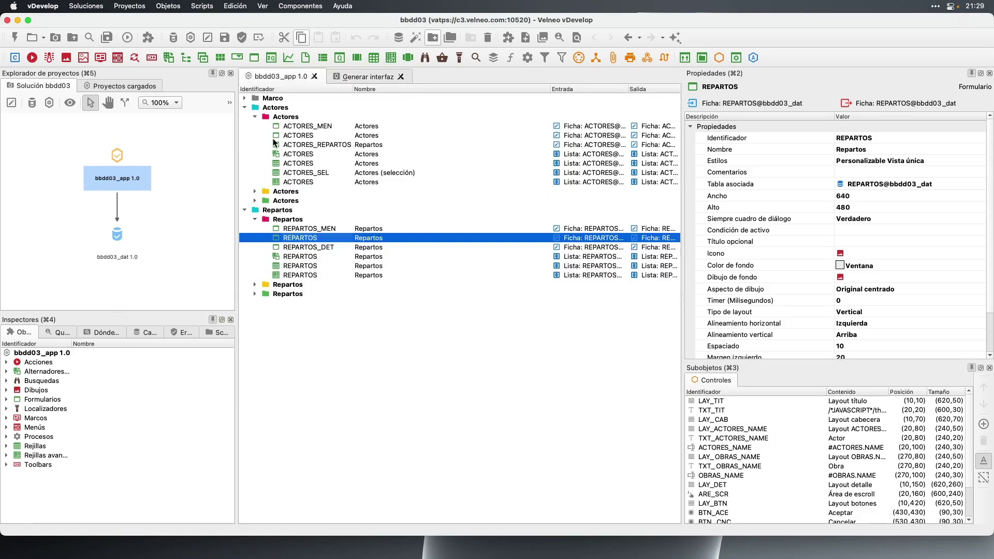
Collapse the generated folders and delete Marco, Actores and Repartos from bbdd03_app
left_click(245, 98)
left_click(245, 145)
left_click(245, 99)
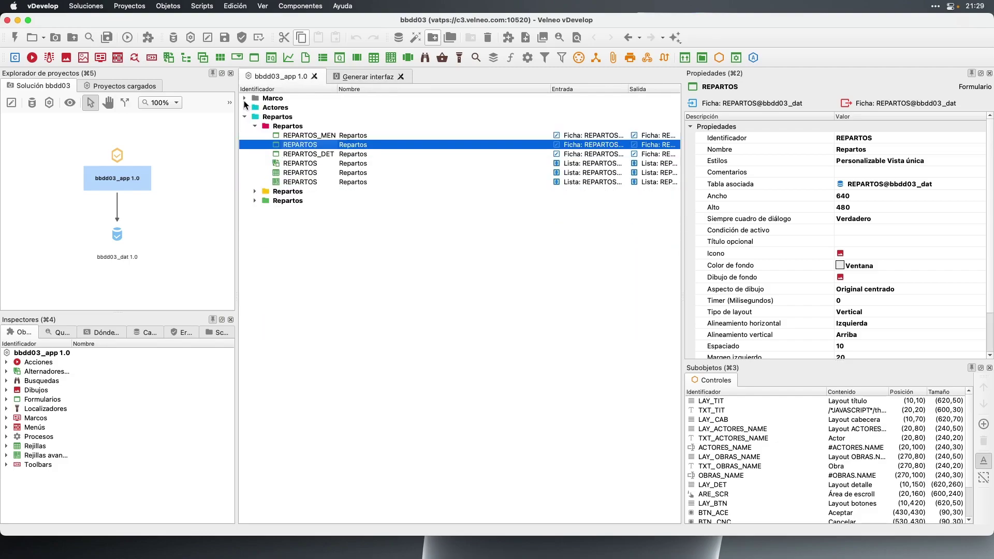
left_click(244, 116)
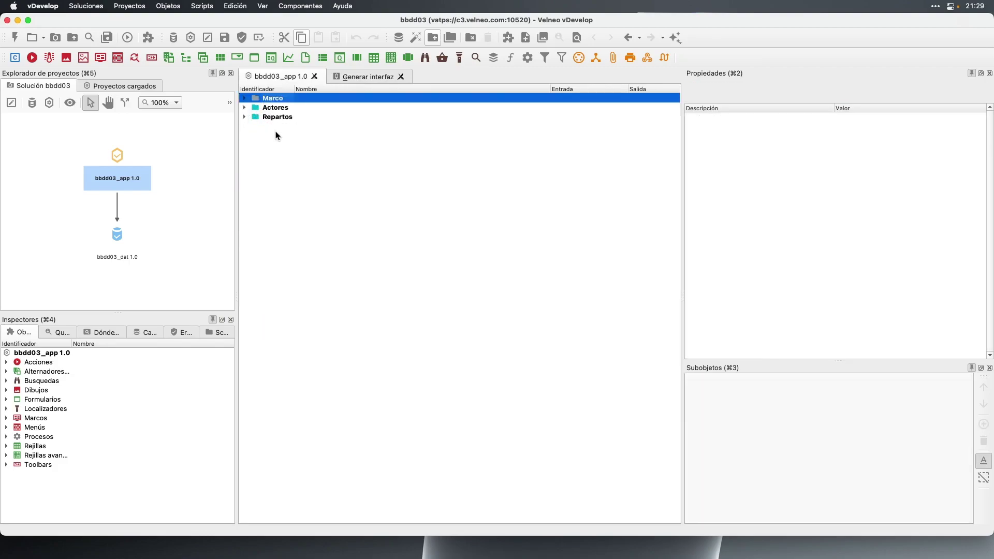
left_click(276, 118, "shift")
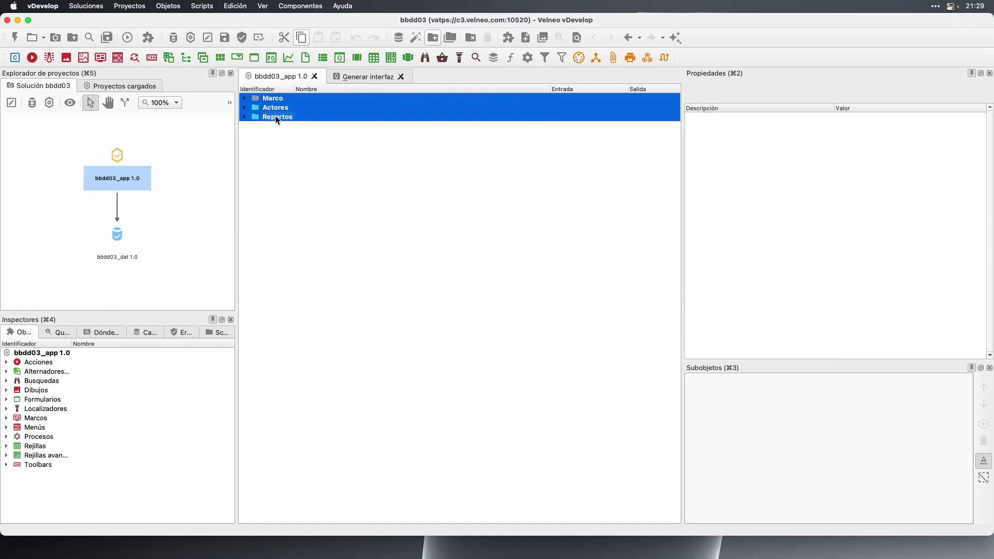
key("Delete")
left_click(576, 277)
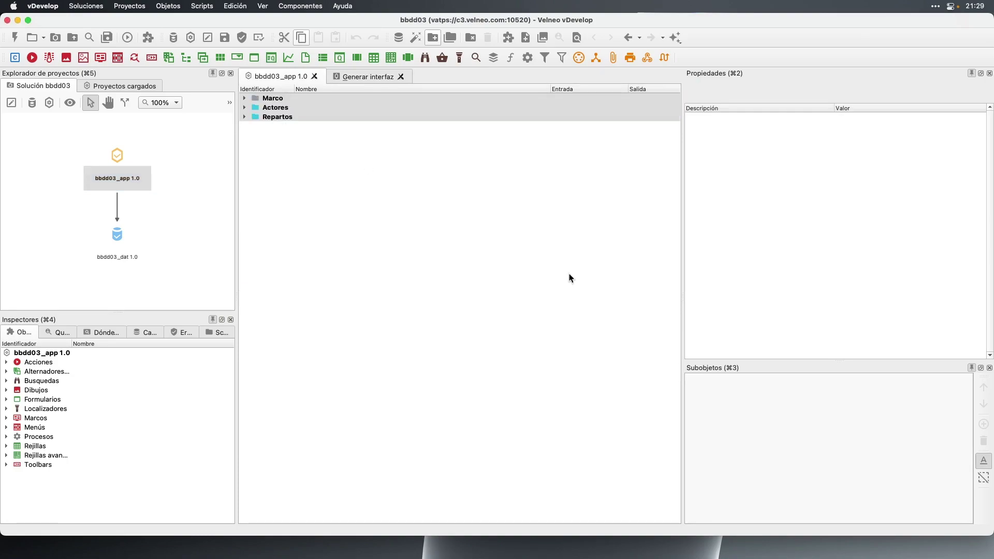
Generate the interface for all three tables, ACTORES, OBRAS and REPARTOS, and close the interface generator
left_click(415, 36)
left_click(266, 211)
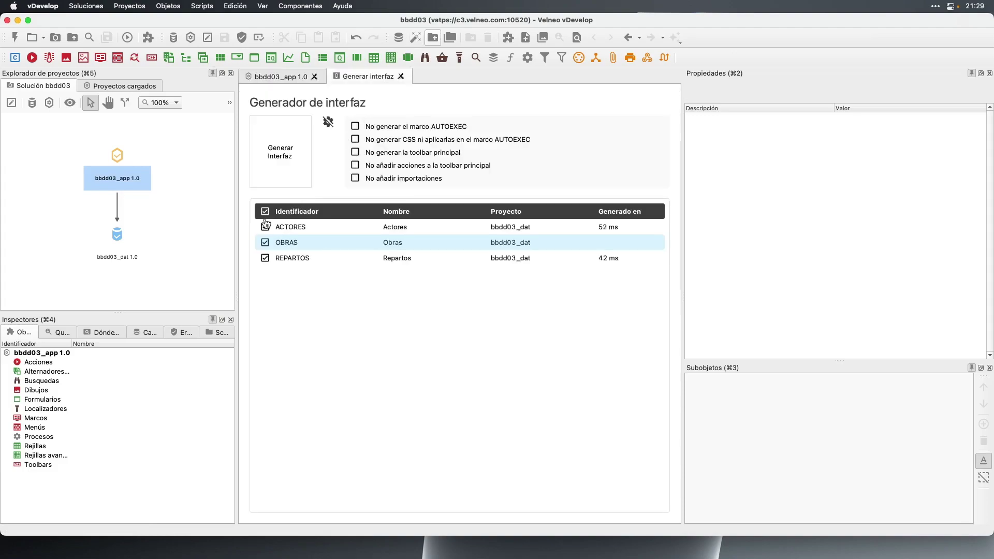
left_click(284, 152)
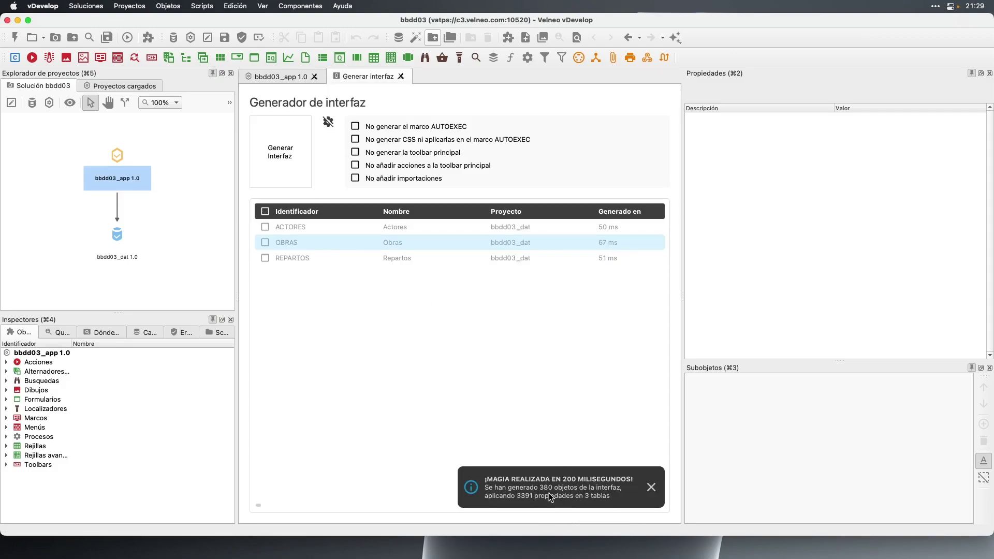
left_click(401, 76)
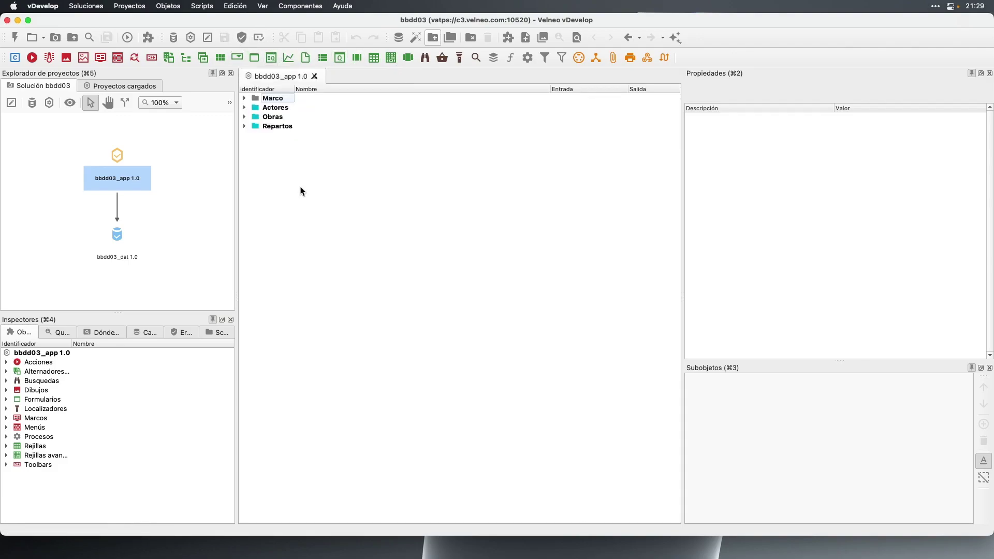
Expand the Actores, Obras and Repartos folders in bbdd03_app and look over the Actores subfolders
left_click(245, 126)
left_click(245, 107)
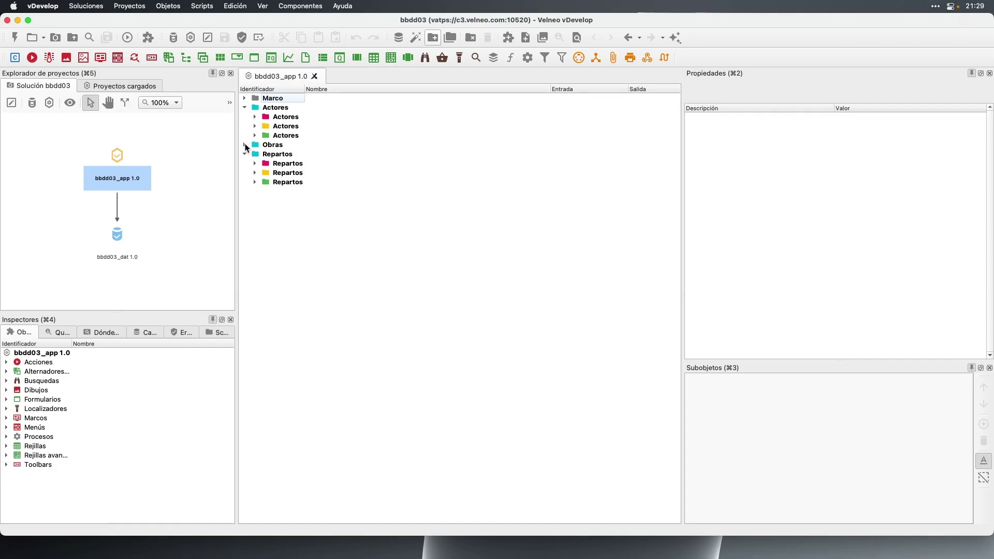
left_click(245, 145)
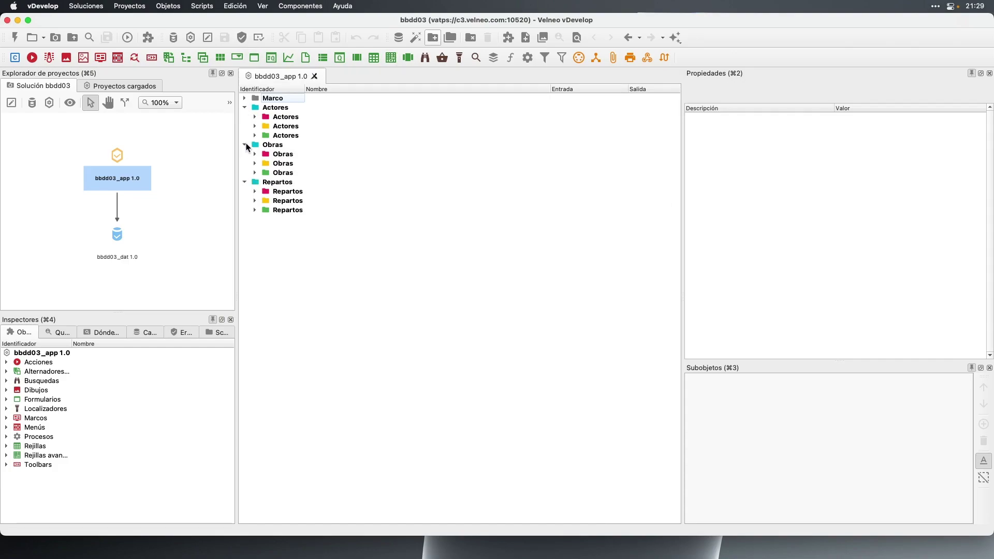
left_click(283, 107)
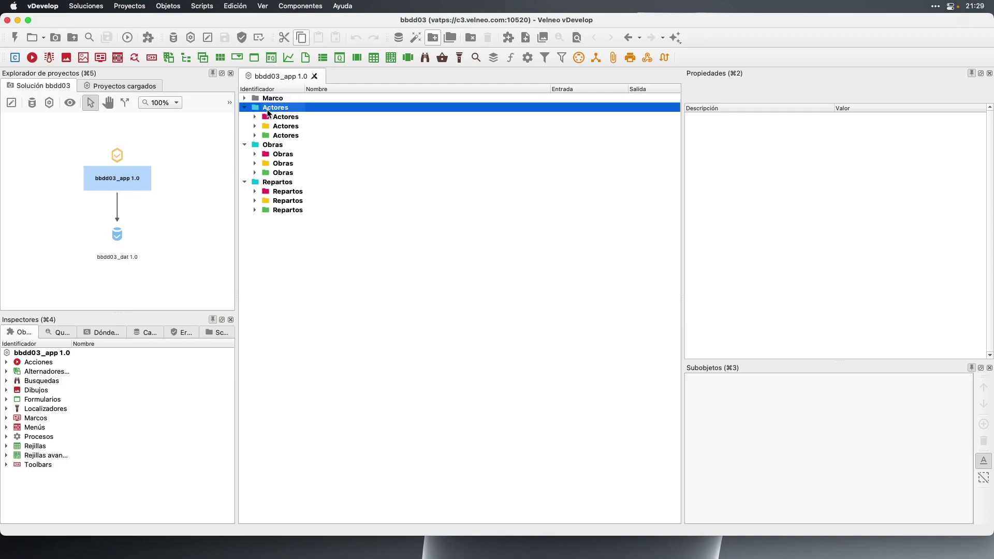
left_click(283, 118)
left_click(280, 127)
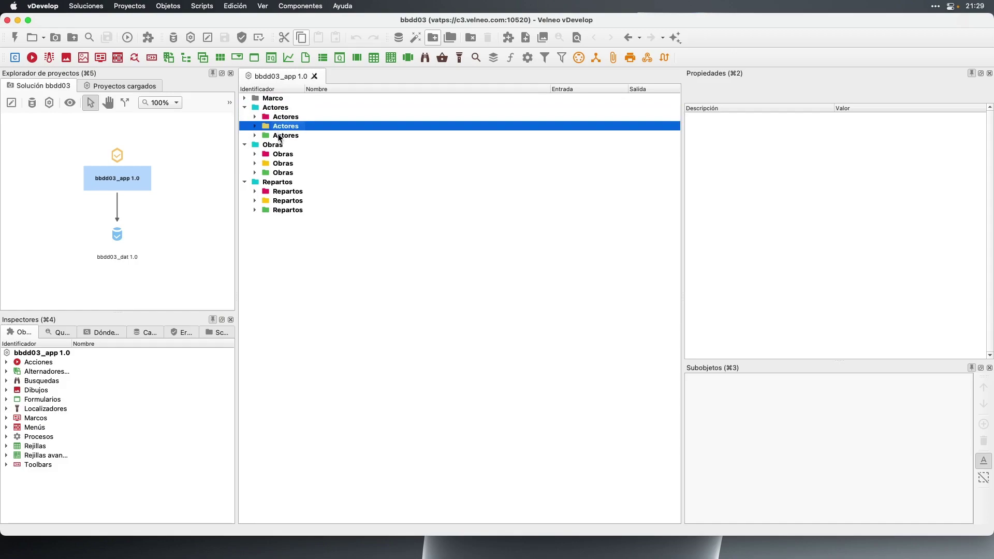
left_click(282, 133)
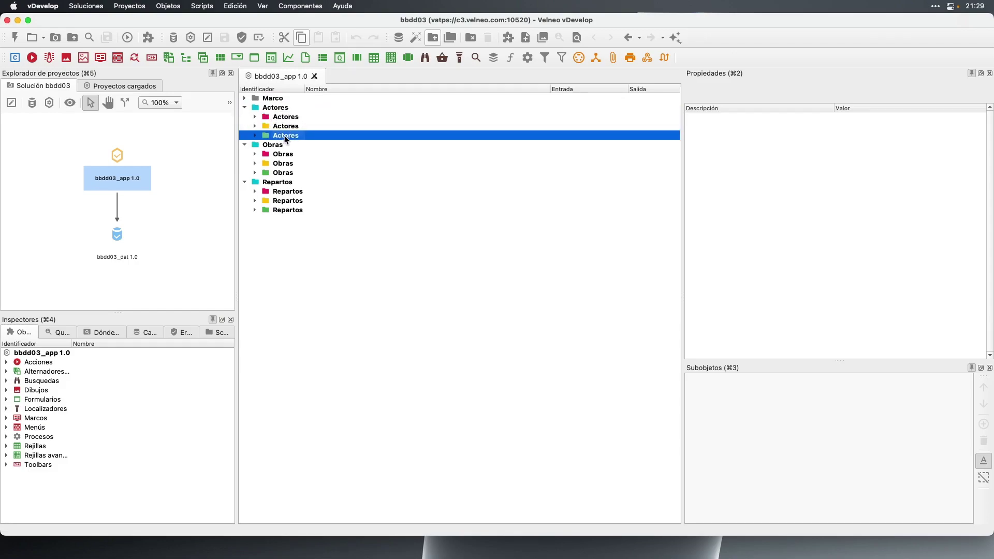
Examine the objects inside the three Actores subfolders, including the ACTORES_MEN form, and collapse the Actores, Obras and Repartos folders
left_click(256, 119)
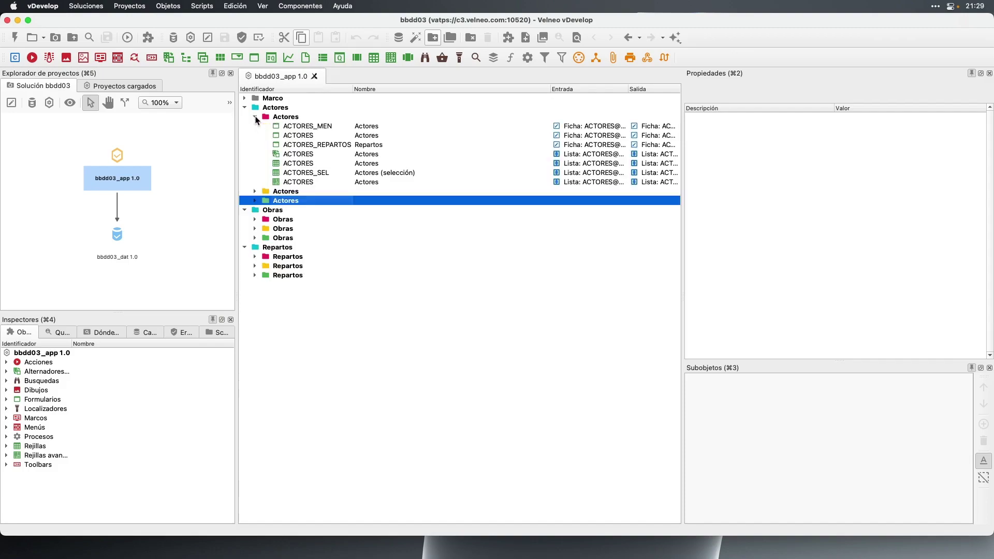
left_click(288, 127)
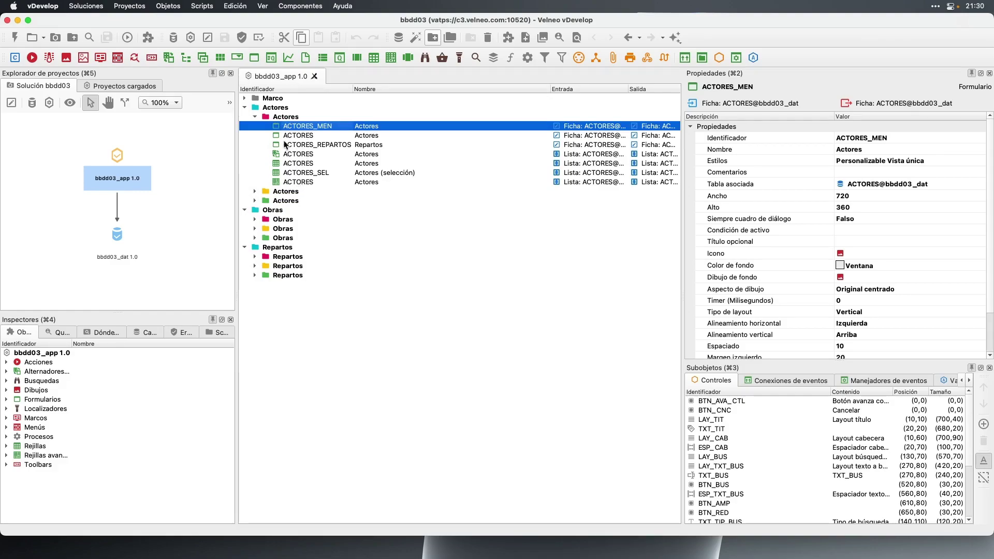
left_click(256, 191)
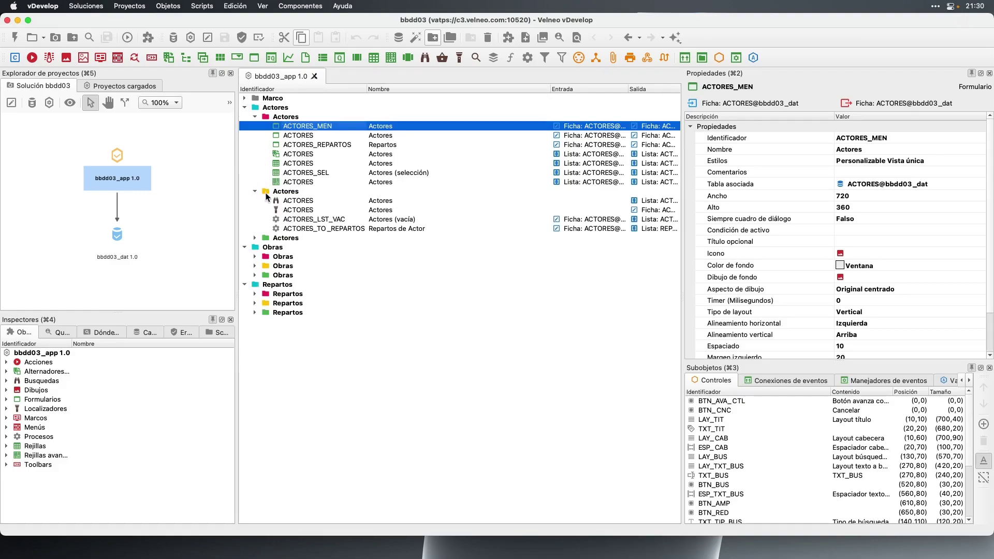
left_click(254, 238)
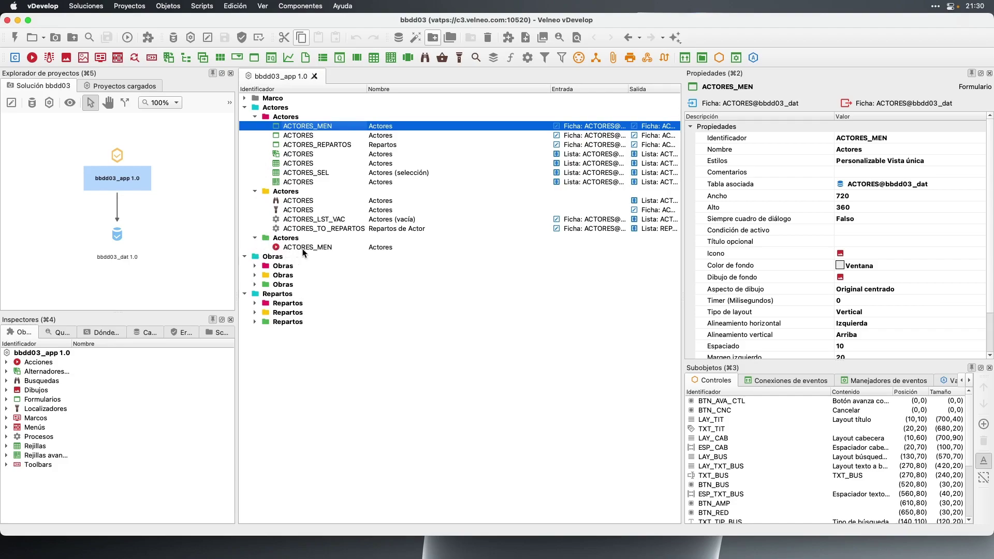
left_click(255, 117)
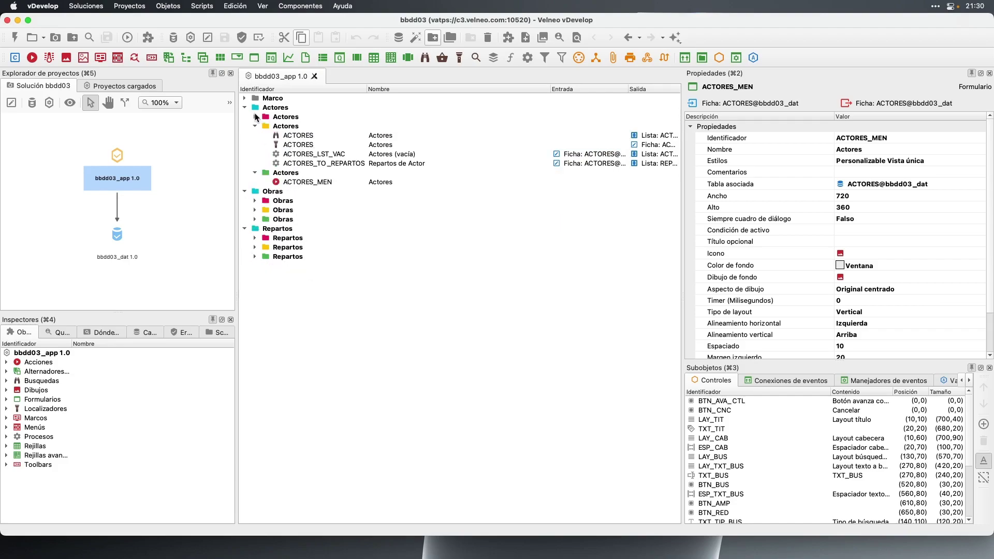
left_click(251, 107)
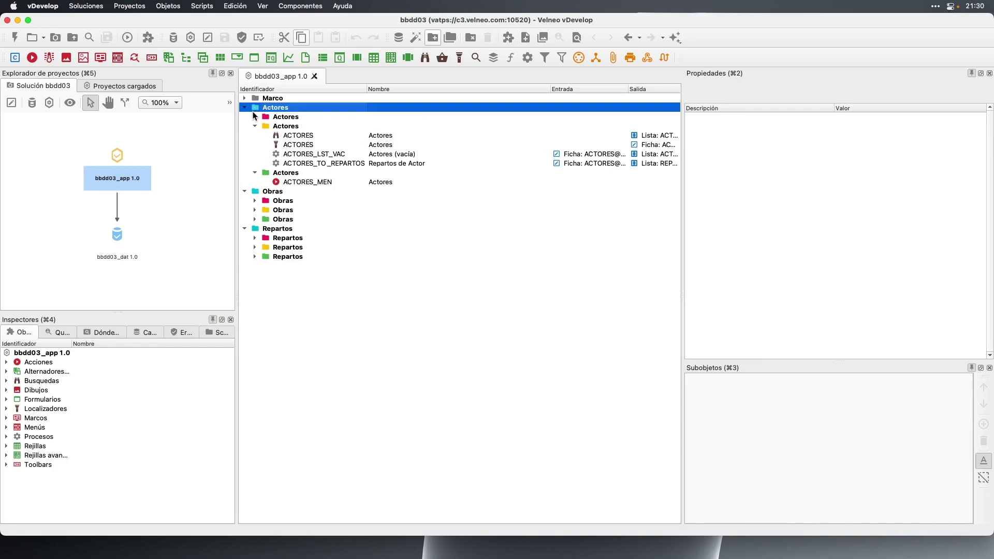
left_click(245, 108)
left_click(245, 117)
left_click(244, 126)
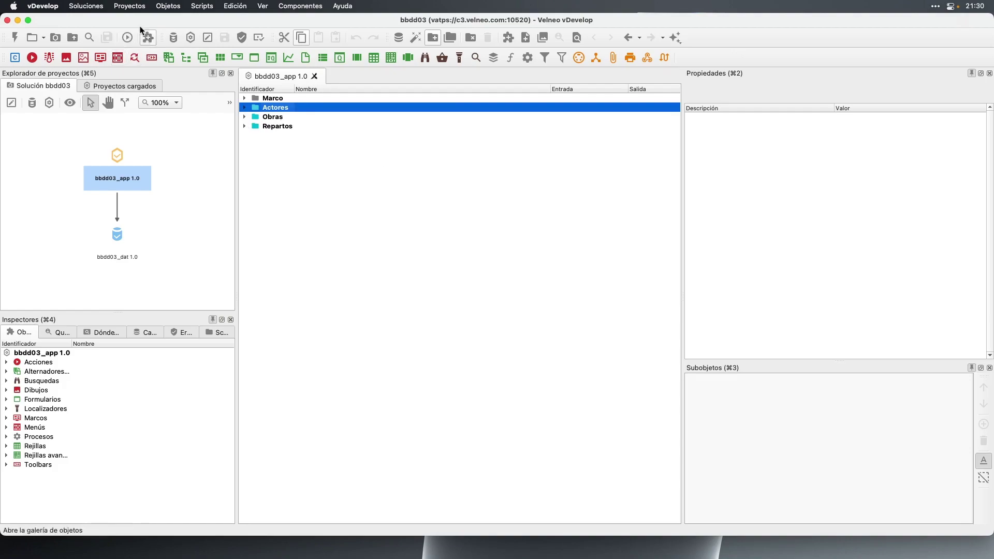
Run the solution and agree to create the application instance, keeping the name bbdd03_app and identifier BBDD03_APP
left_click(127, 38)
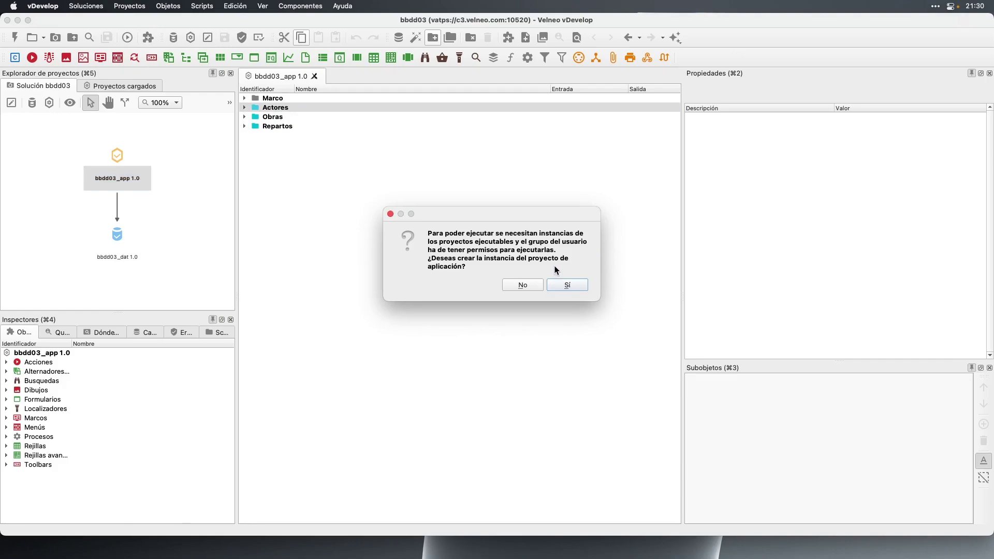
left_click_drag(476, 221, 449, 159)
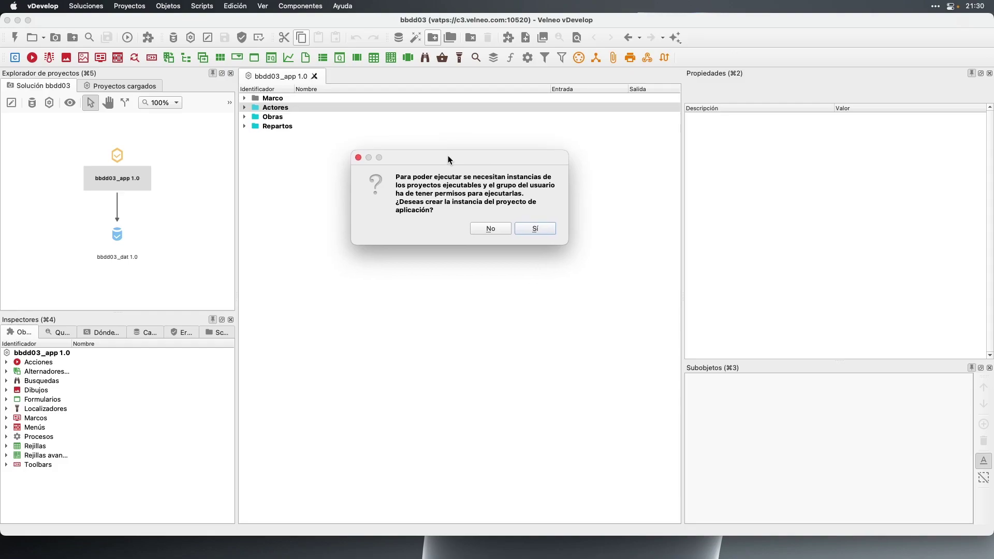
left_click_drag(448, 159, 449, 159)
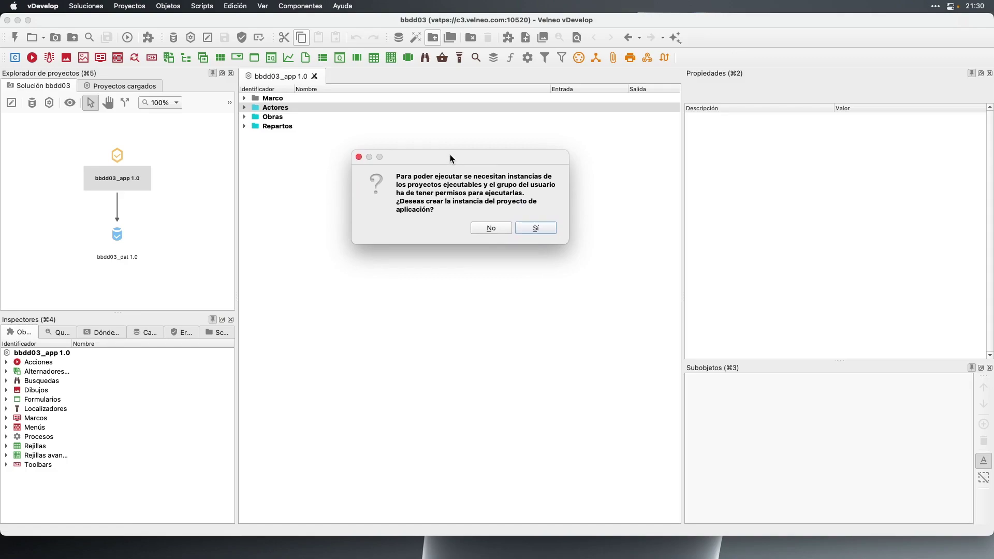
left_click(535, 228)
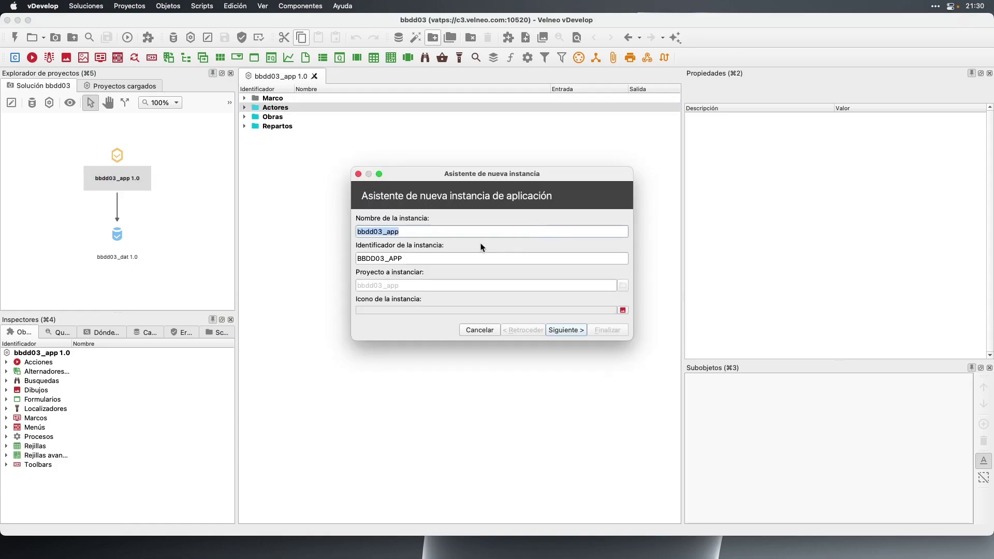
left_click(446, 229)
left_click(576, 331)
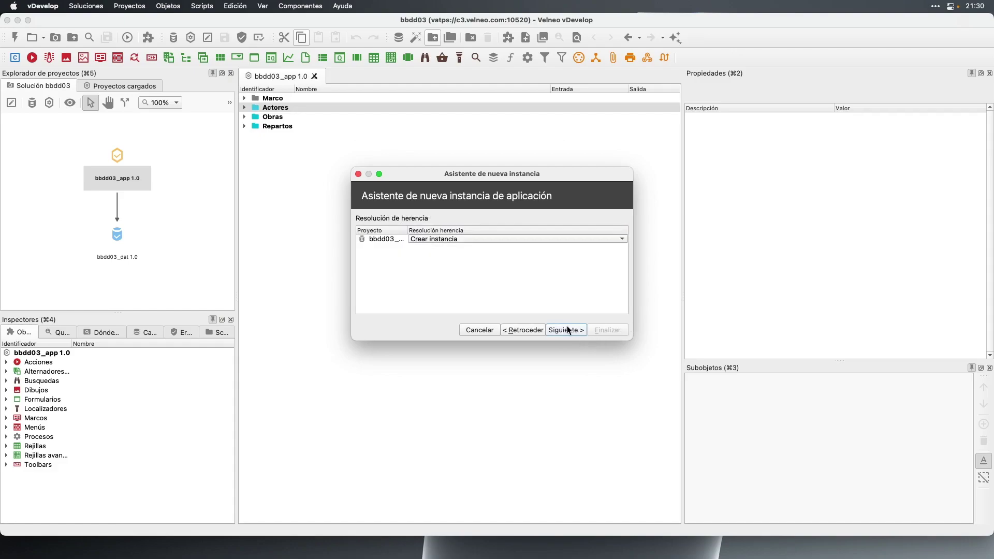
Widen the project column to check the inherited project, and keep Crear instancia as the inheritance resolution for bbdd03_dat
left_click_drag(411, 231, 455, 225)
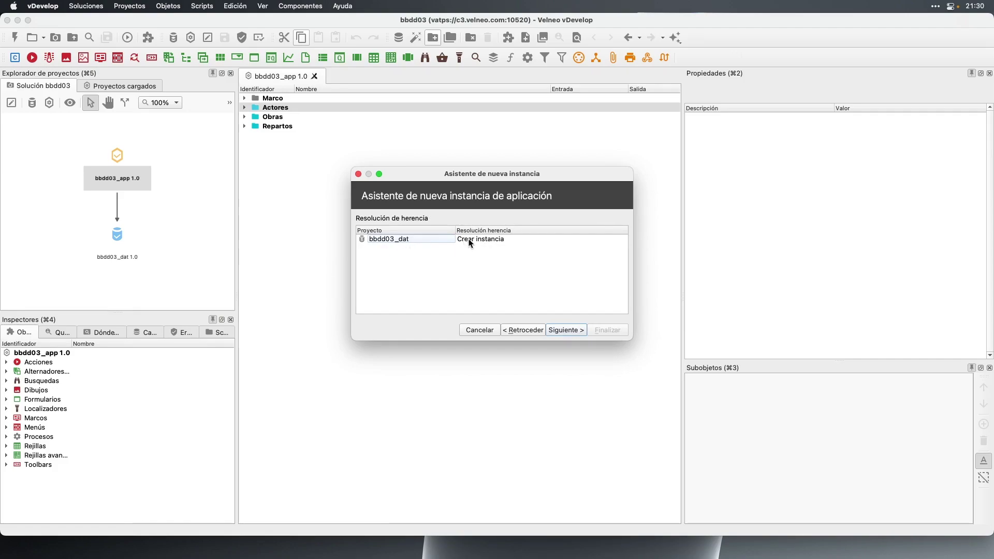
double_click(471, 242)
left_click(417, 267)
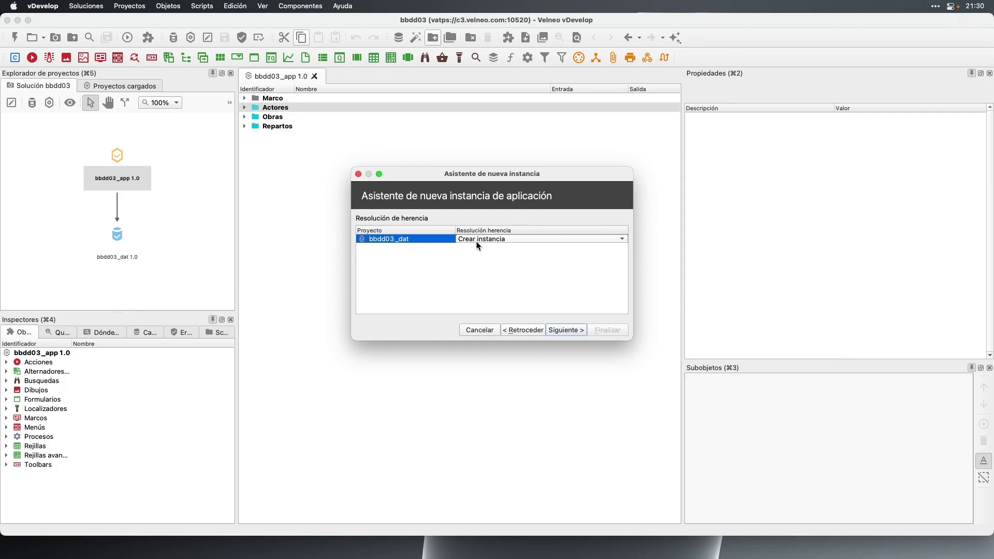
left_click(566, 330)
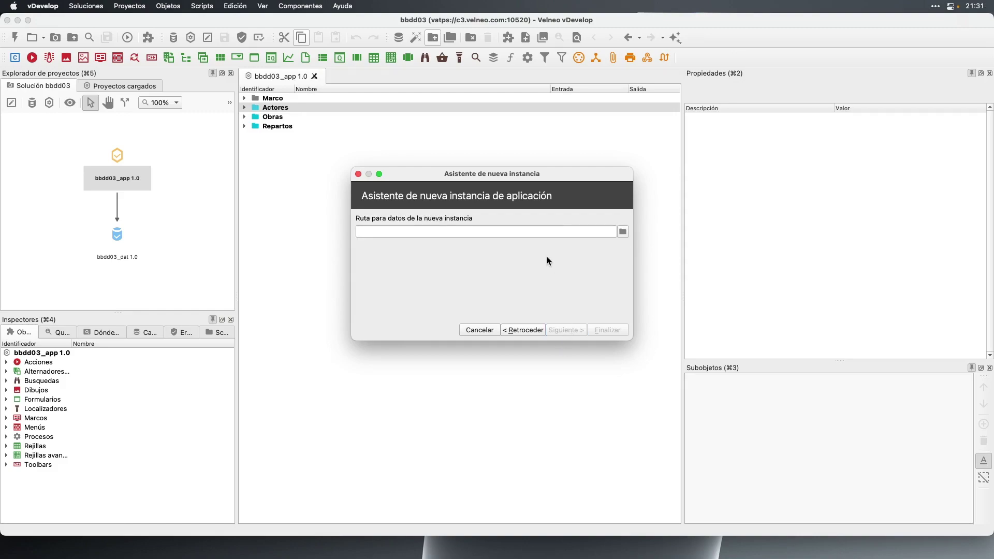
Create a BBDD03 directory inside datos as the instance's data path and finish the wizard with the Administradores group selected
left_click(623, 232)
left_click(414, 173)
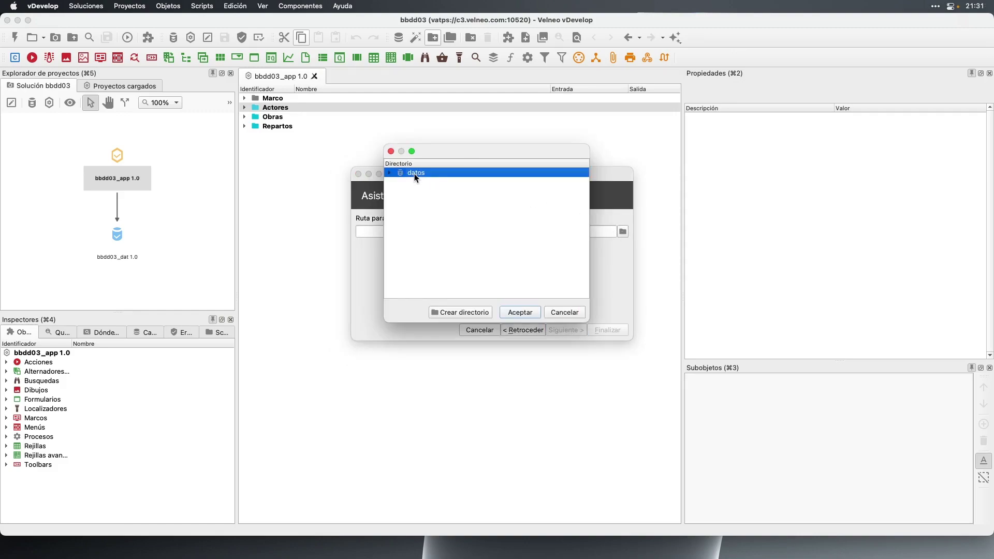
left_click(389, 172)
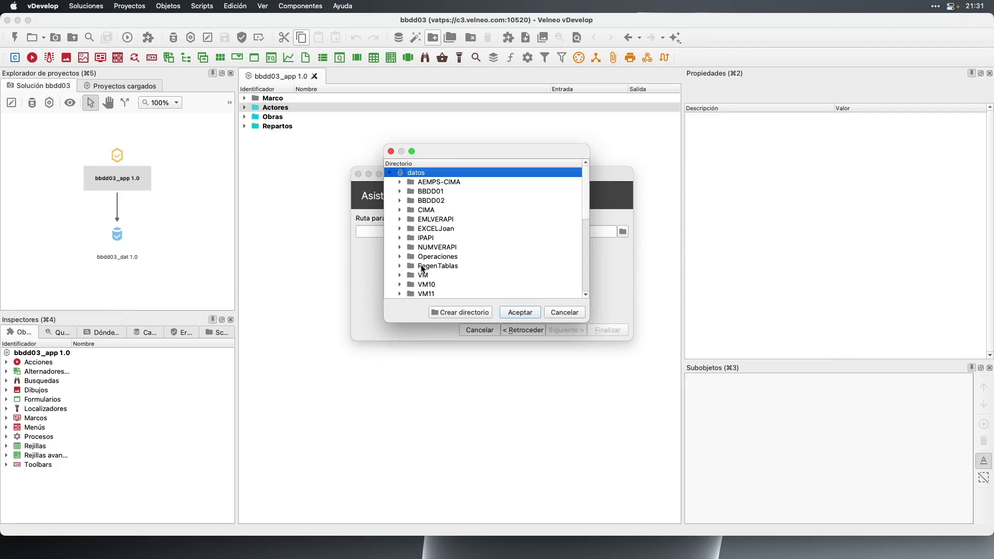
left_click(467, 314)
type("BBDD03")
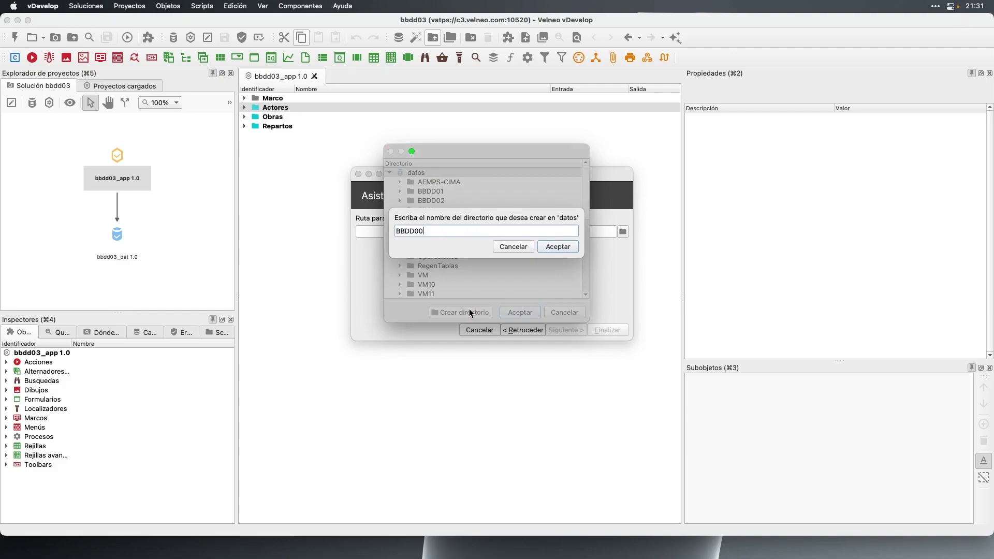
key("Return")
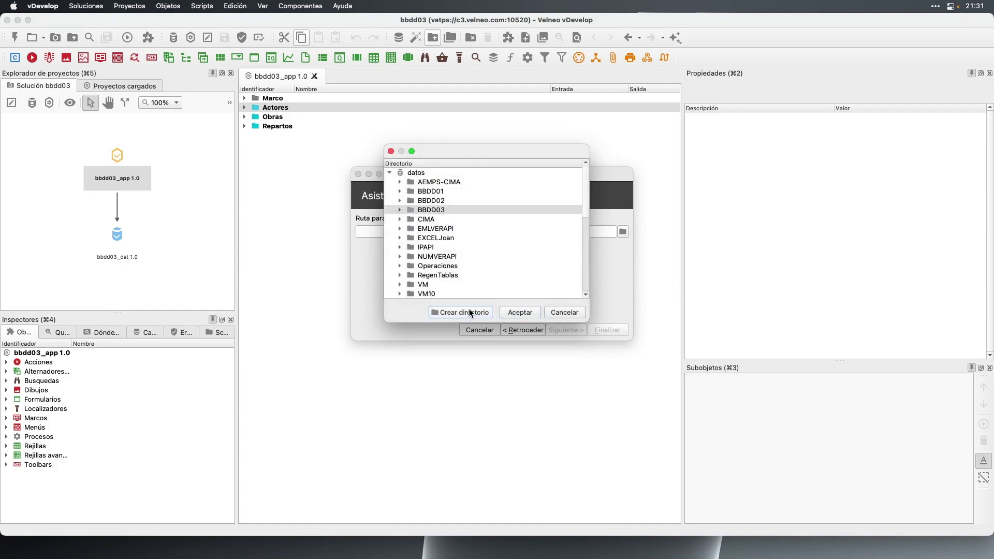
left_click(438, 211)
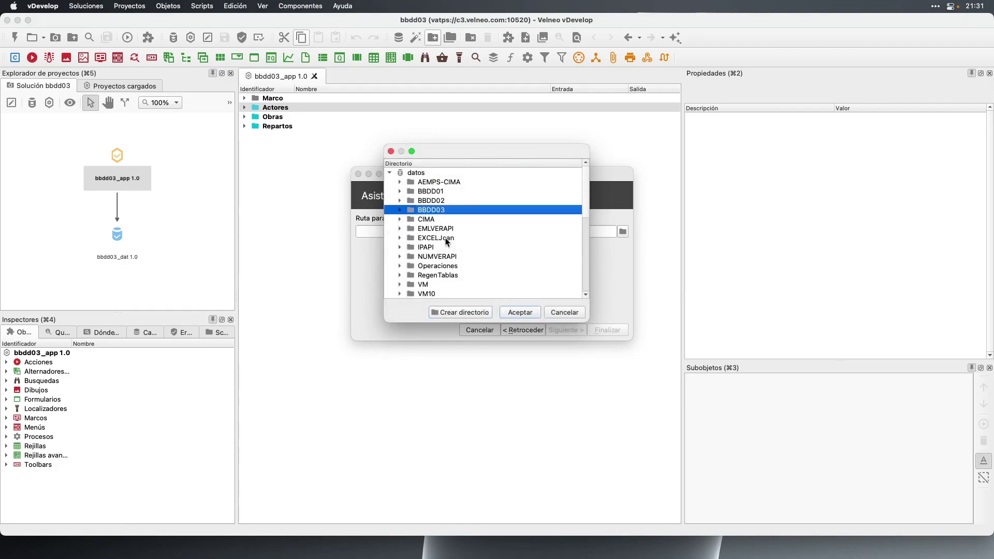
left_click(523, 314)
left_click(567, 330)
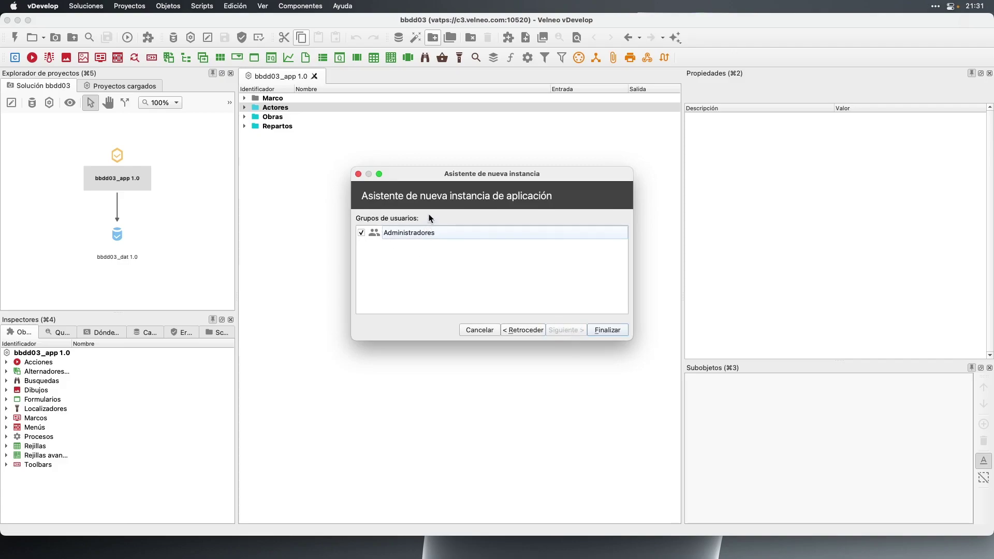
left_click(608, 330)
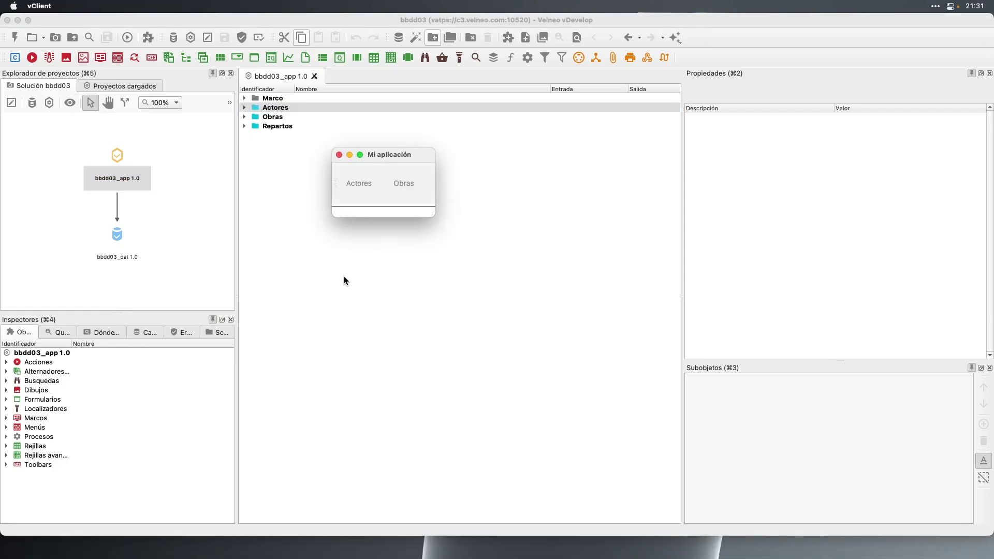
Reposition and enlarge the running Mi aplicación window in vClient so it covers most of the screen
left_click_drag(371, 155, 258, 92)
left_click_drag(309, 143, 888, 495)
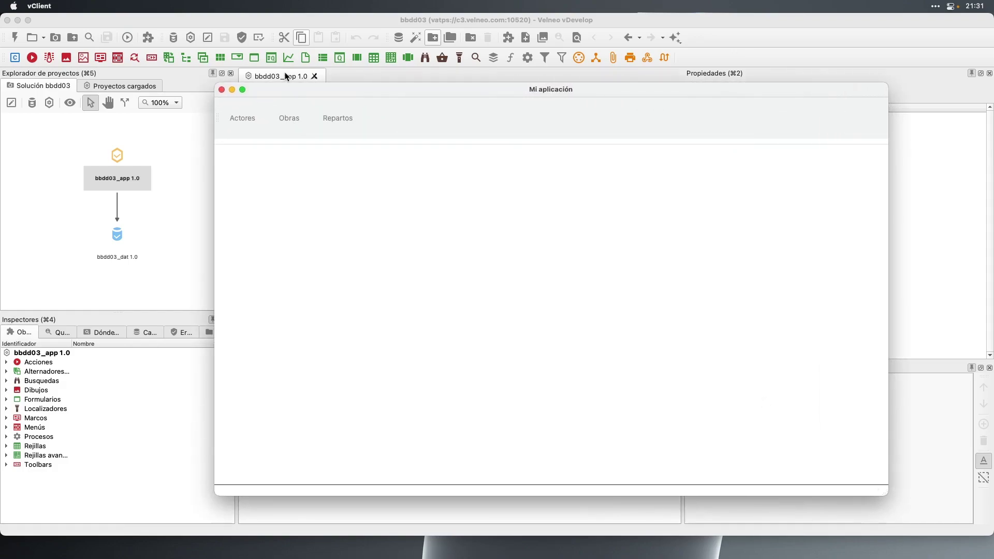
left_click_drag(285, 88, 185, 52)
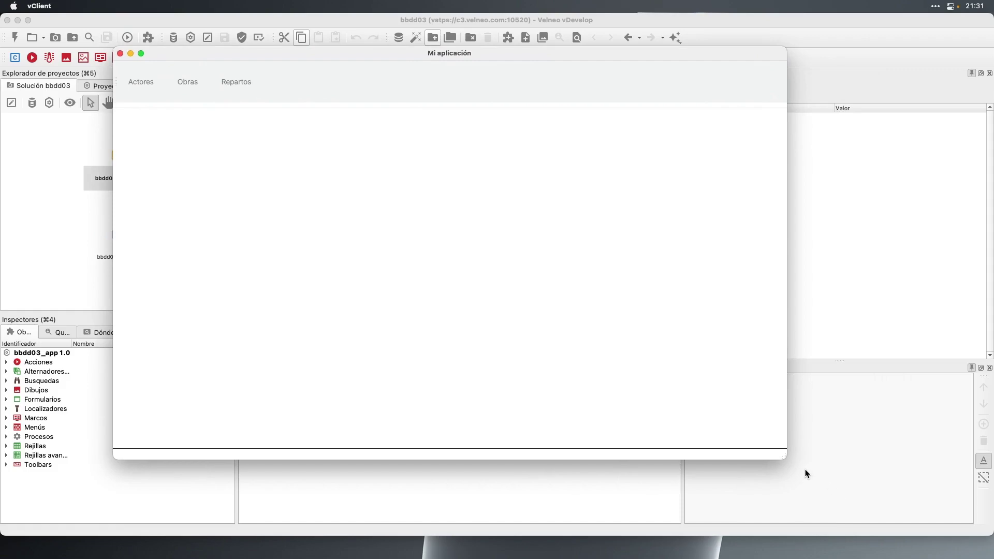
left_click_drag(786, 458, 908, 504)
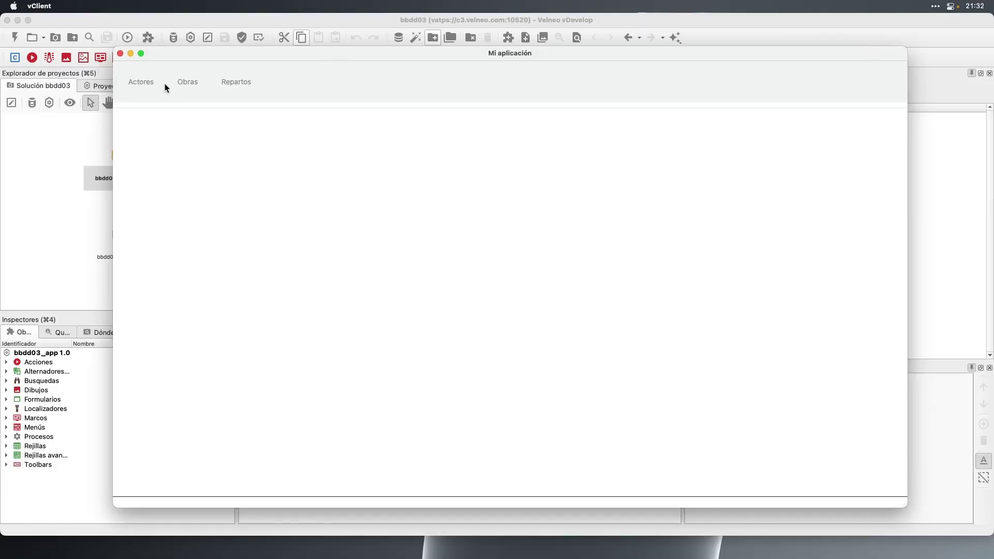
Add an actor record named Actor 1 with the observations text sggsdhsfghsgfhsgfhsdghsdgh and save it
left_click(138, 84)
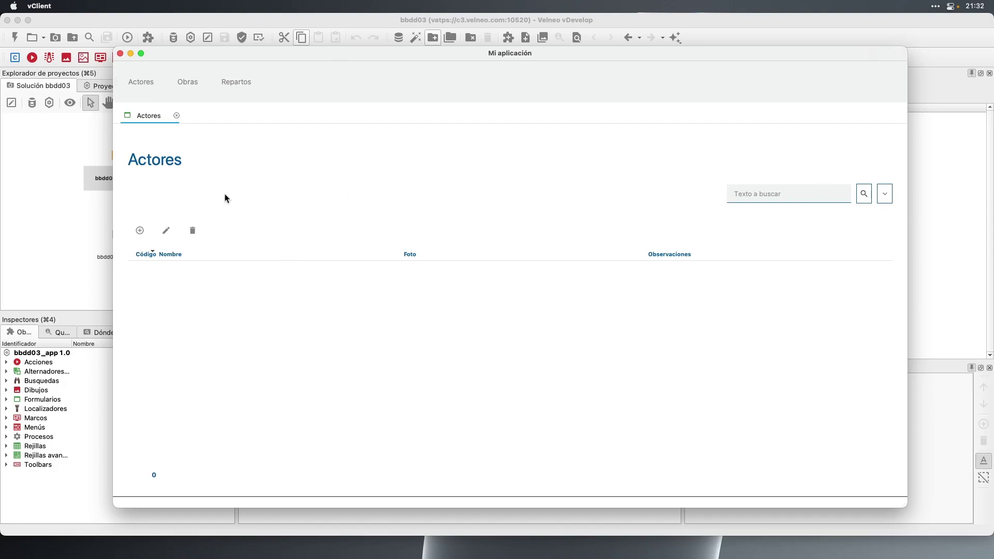
left_click(139, 231)
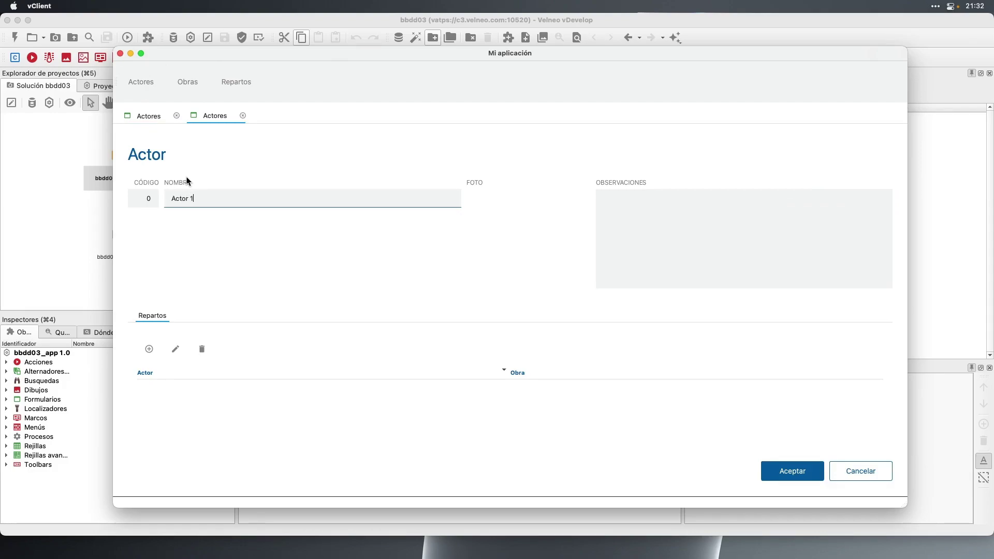
left_click(495, 205)
left_click(653, 221)
type("sggsdhsfghsgfhsgfhsdghsdgh")
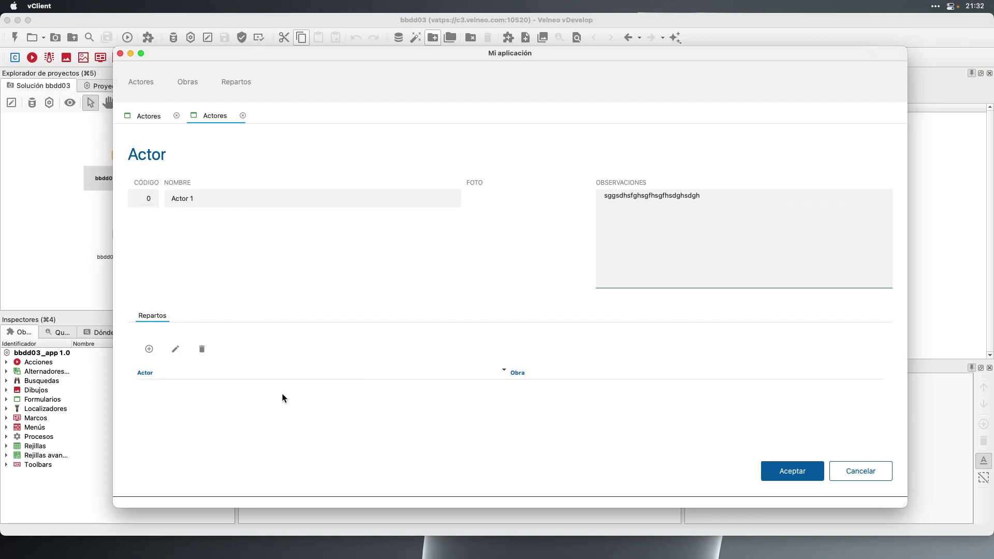
left_click(797, 475)
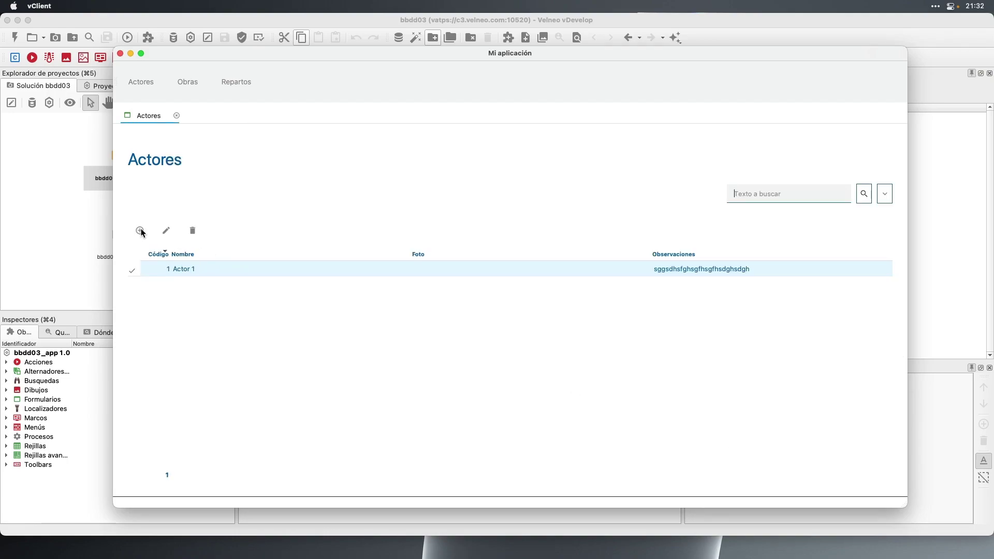
Add an actor record named Actor 2 with the observations text dfghdfghdfgh and save it
left_click(139, 229)
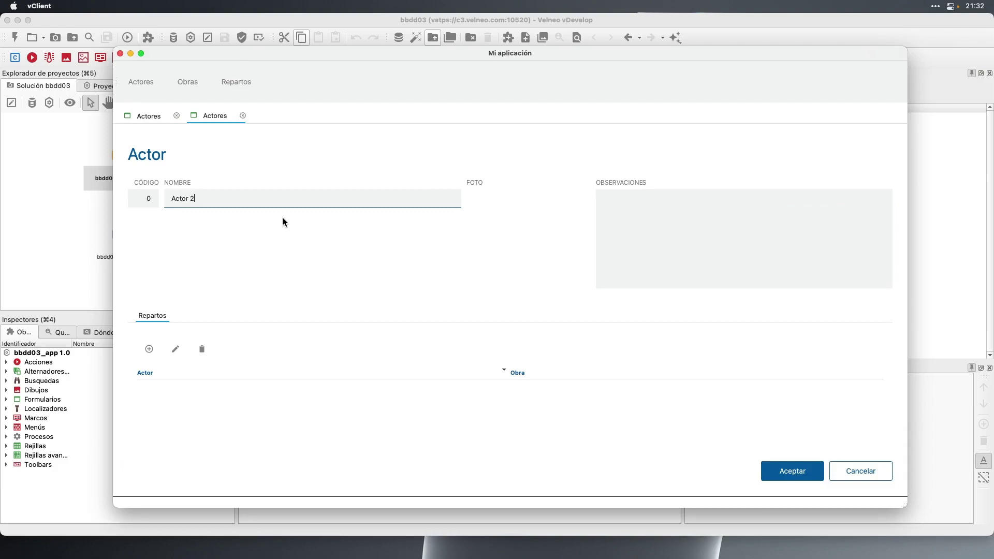
left_click(679, 214)
type("dfghdfghdfgh")
left_click(786, 475)
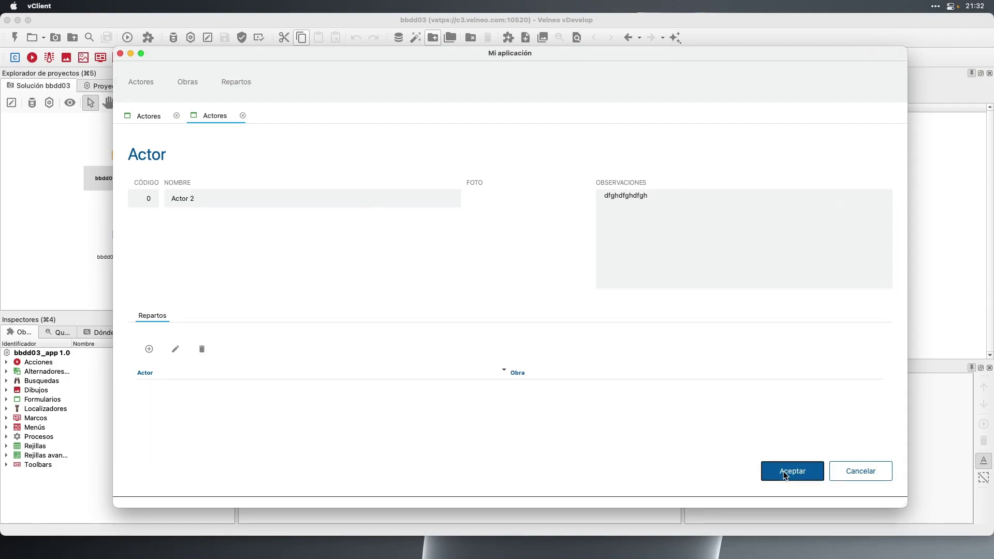
Start a new record in Obras named Obra 1 with the date 16/10/2022
left_click(187, 83)
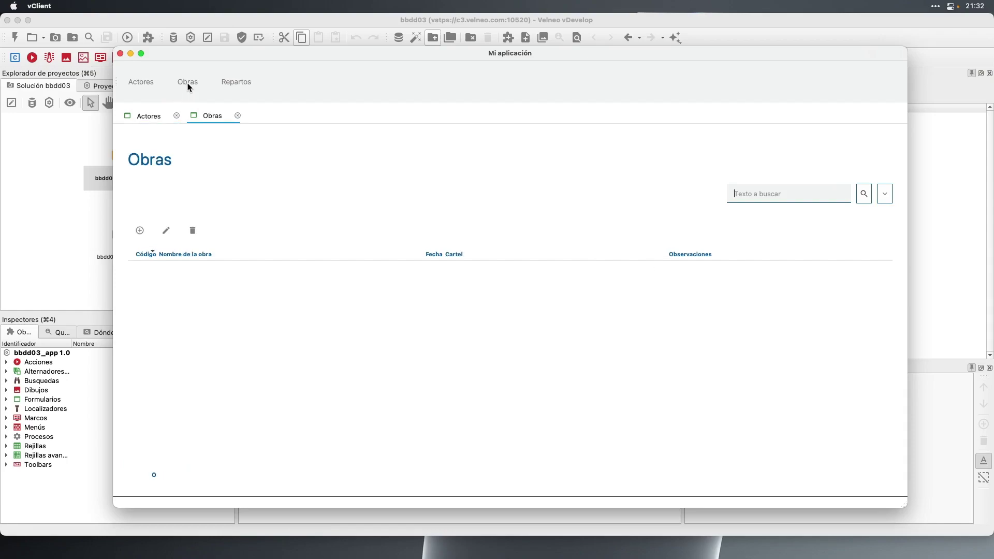
left_click(140, 231)
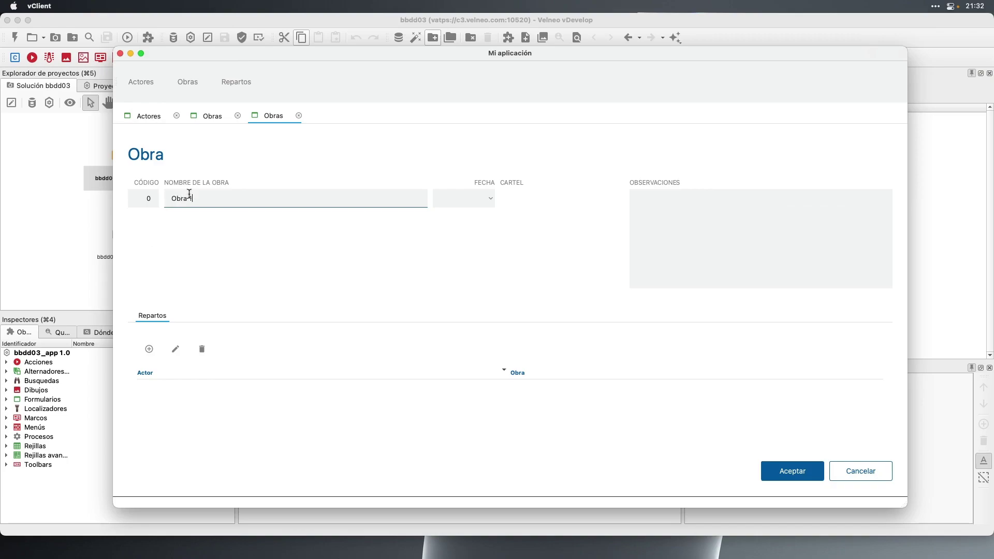
left_click(455, 192)
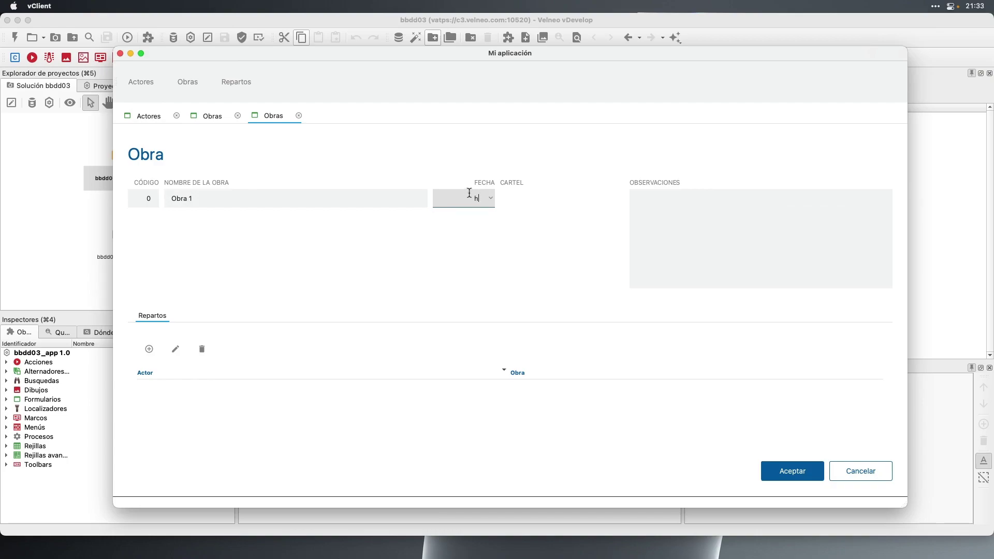
key("Return")
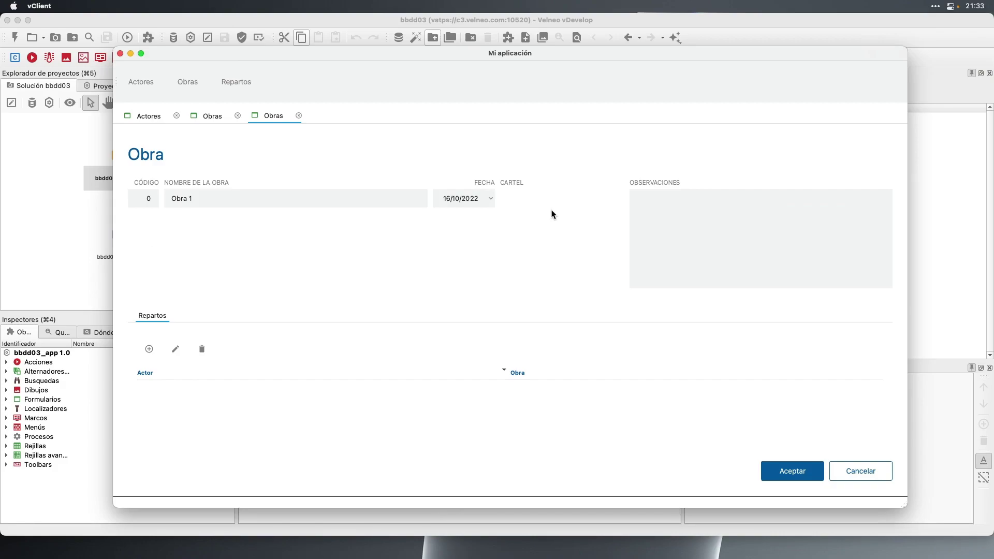
Look at the image editor of the Cartel field and its file browser, and cancel both without choosing an image
double_click(517, 203)
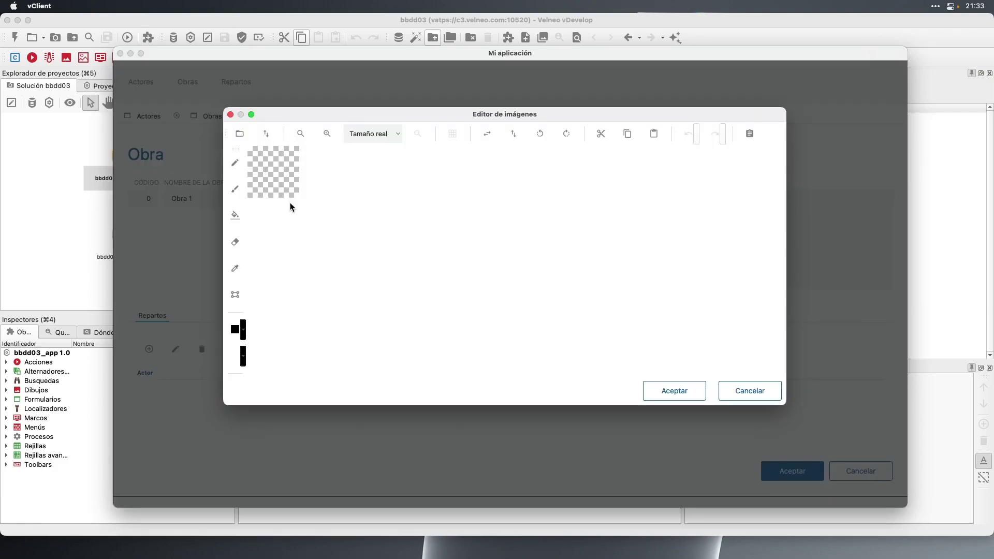
left_click(240, 135)
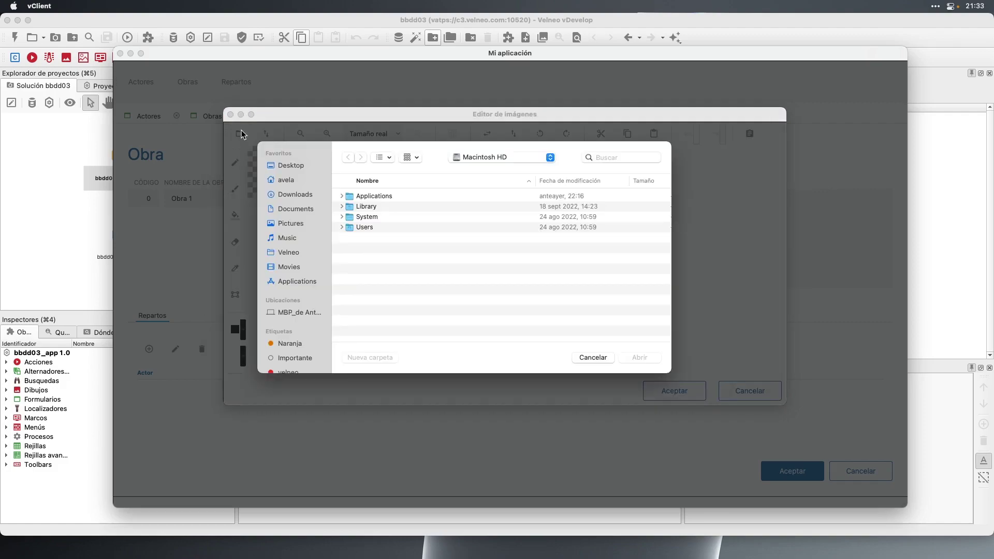
left_click(596, 357)
left_click(727, 392)
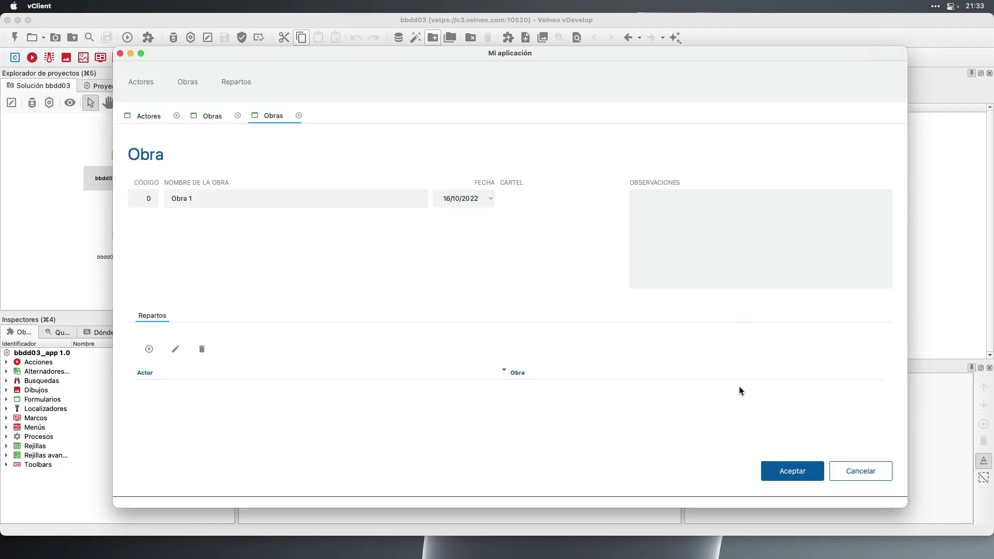
Enter hthdfthdfghdfgh as the observations of Obra 1 and save the record
left_click(654, 220)
type("hthdfthdfghdfgh")
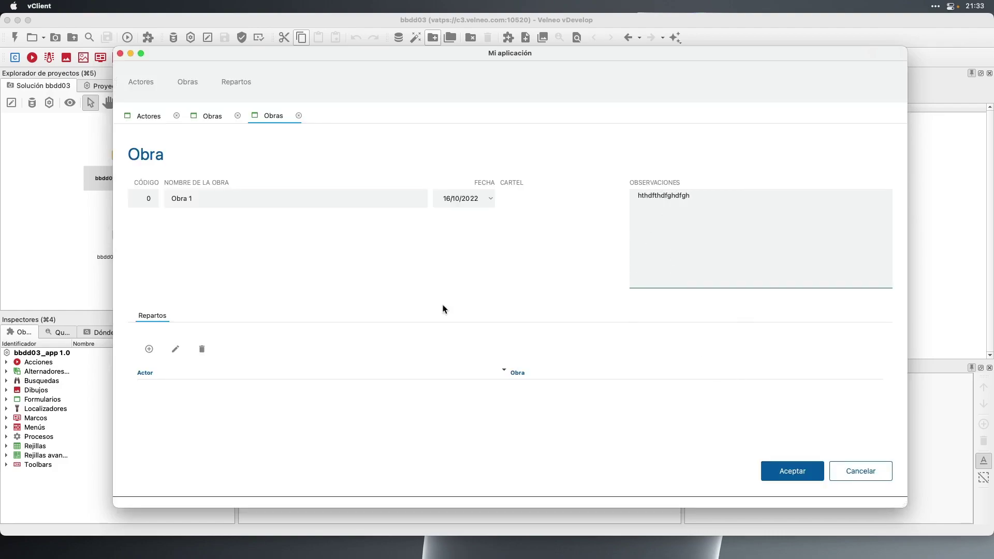
left_click(790, 475)
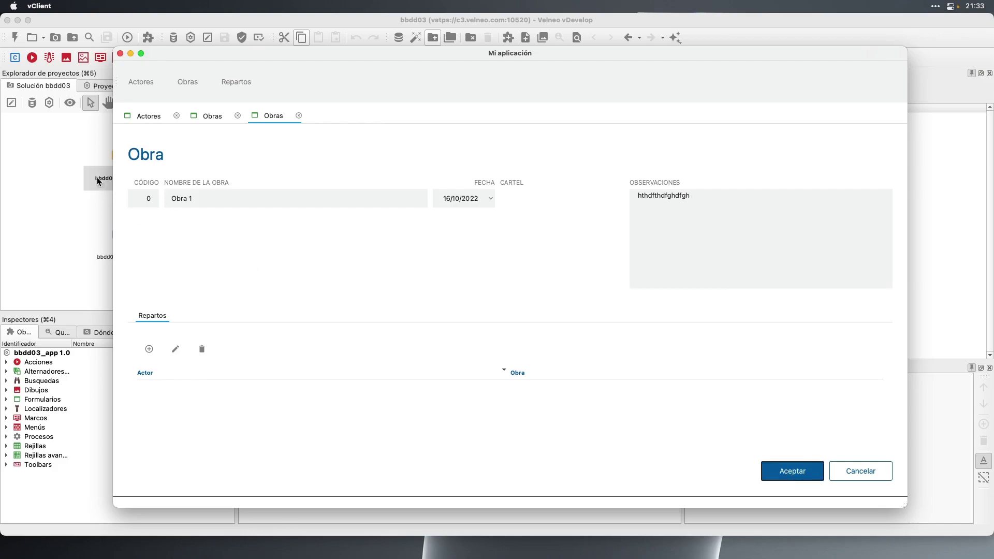
Add a work record named Obra 2 with the date 16/10/2022 and the observations dhtdfhrthrether, and save it
left_click(139, 231)
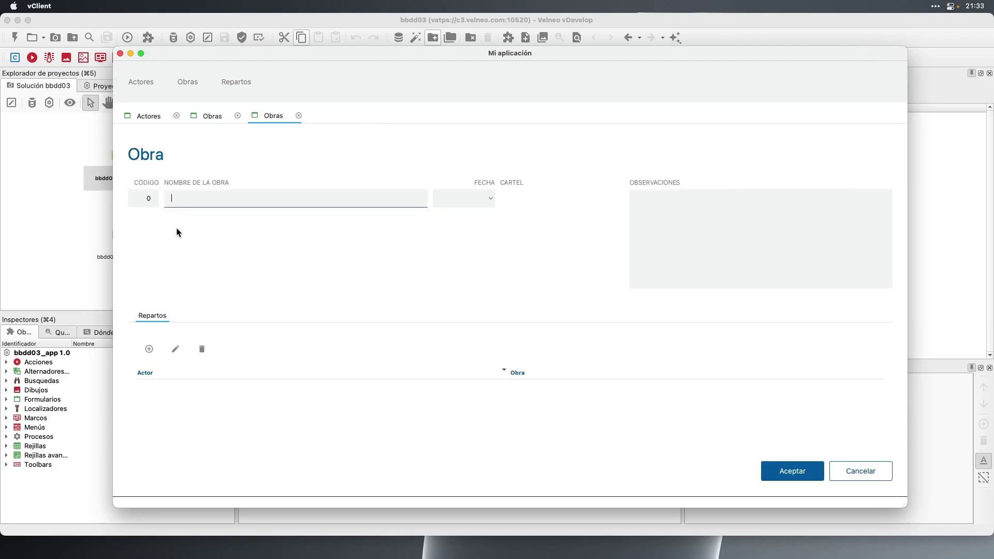
type("Obra 2")
key("Tab")
type("h")
key("Tab")
left_click(674, 211)
type("dhtdfhrthrether")
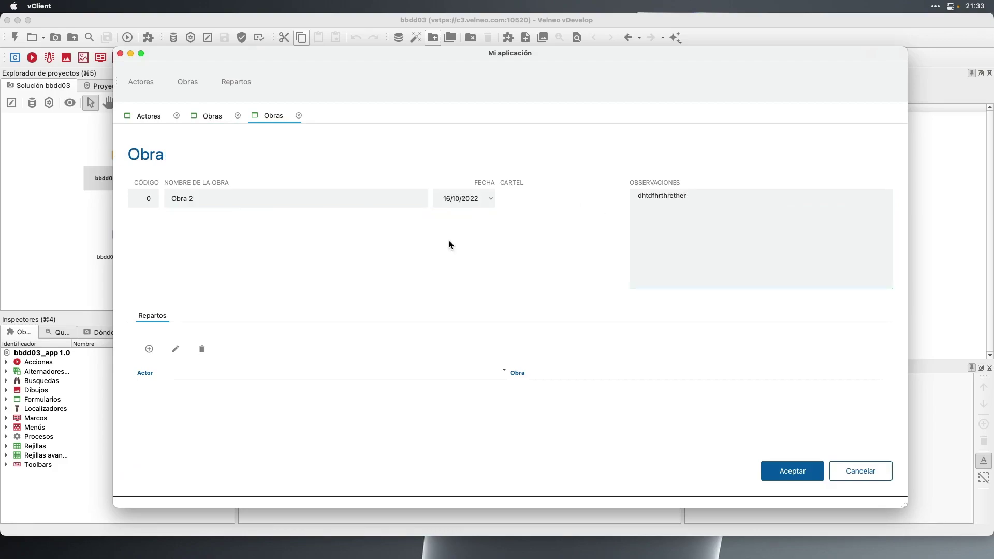
left_click(788, 474)
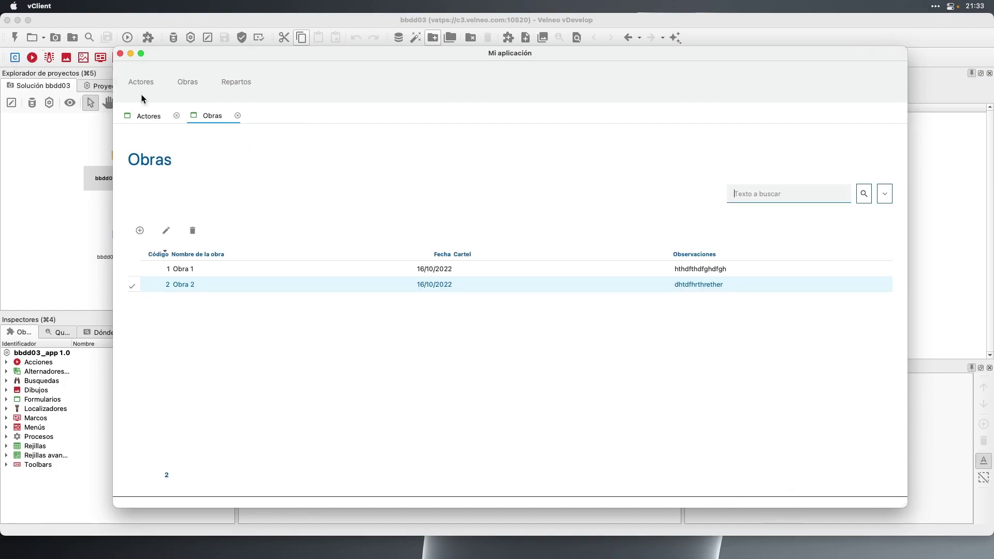
Examine the Repartos section in the Actor 2 and Obra 2 records, closing each without changes
left_click(148, 116)
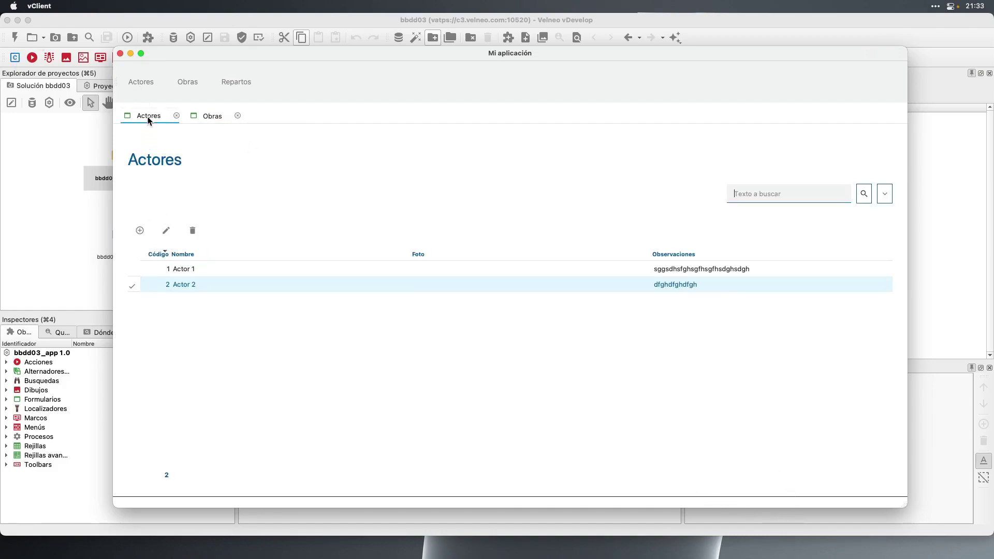
double_click(185, 285)
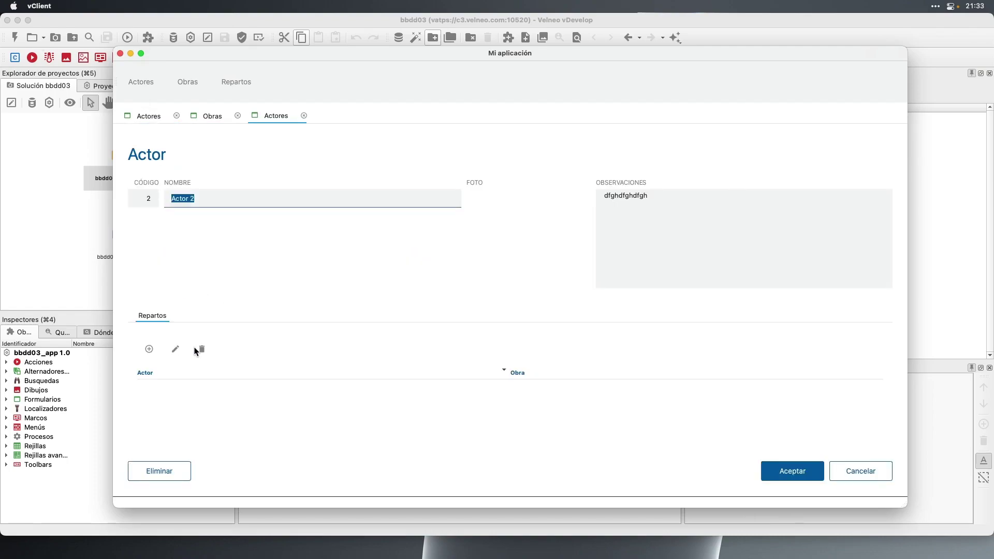
key("Escape")
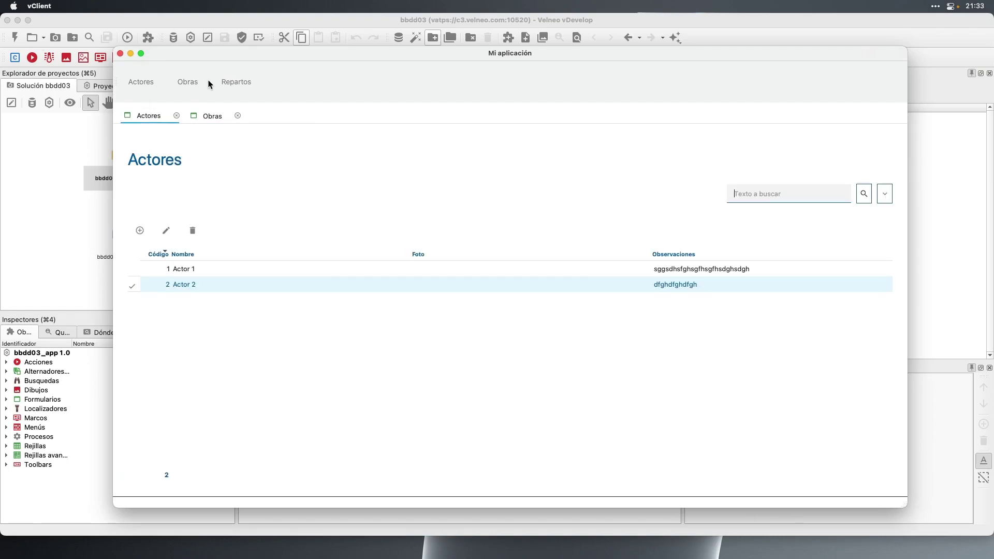
left_click(208, 117)
double_click(184, 286)
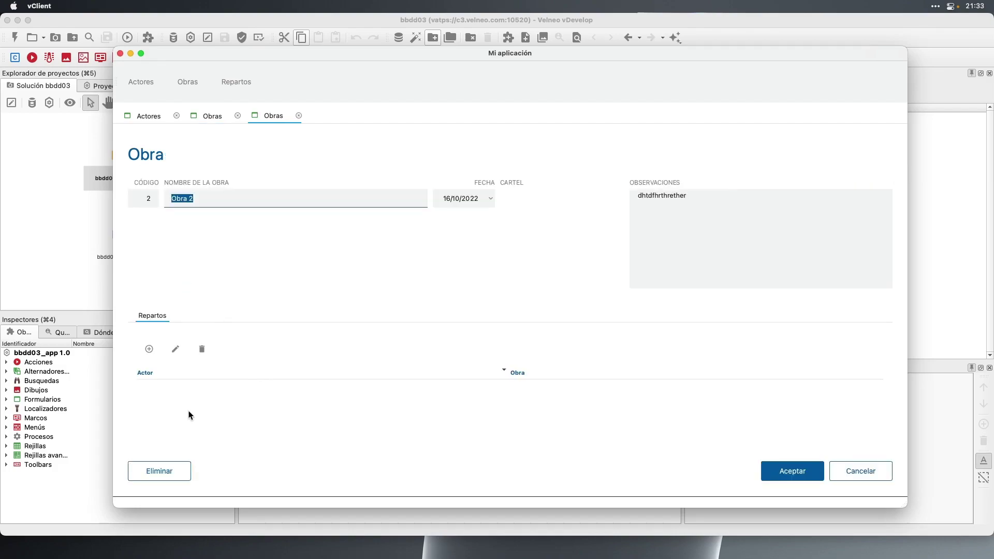
left_click(866, 471)
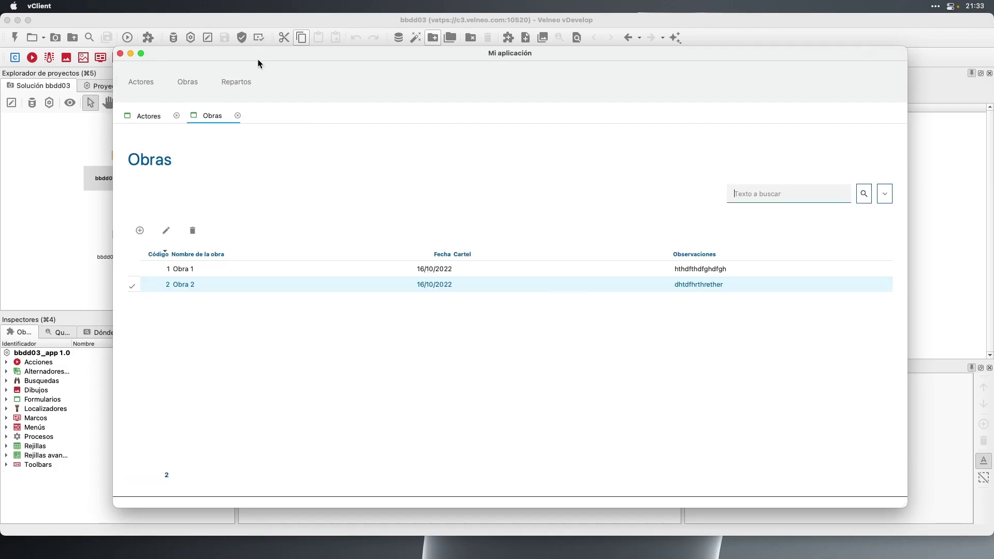
Start a new record in Repartos, move its form slightly up and widen it
left_click(231, 79)
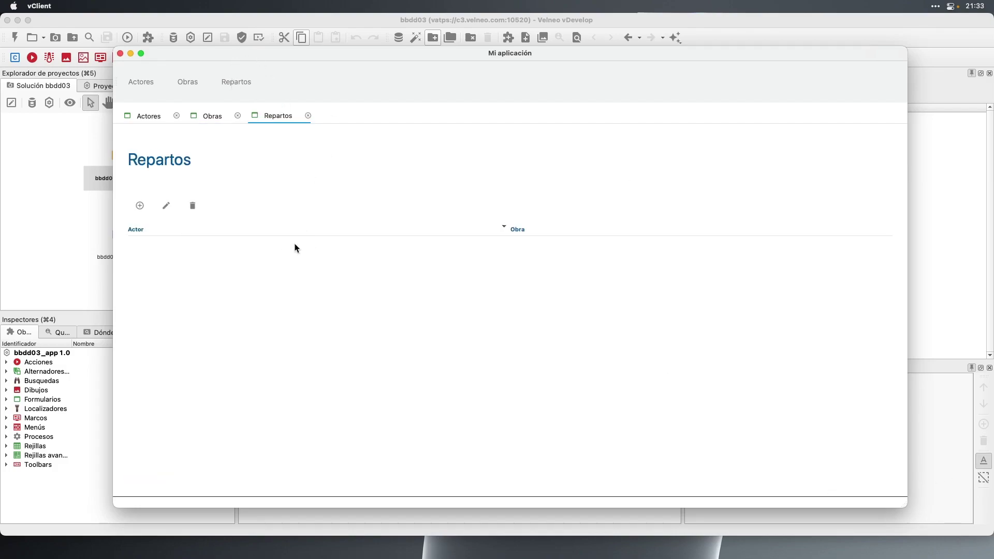
left_click(140, 206)
mouse_move(424, 132)
left_mouse_down()
mouse_move(416, 102)
mouse_move(426, 117)
left_mouse_up()
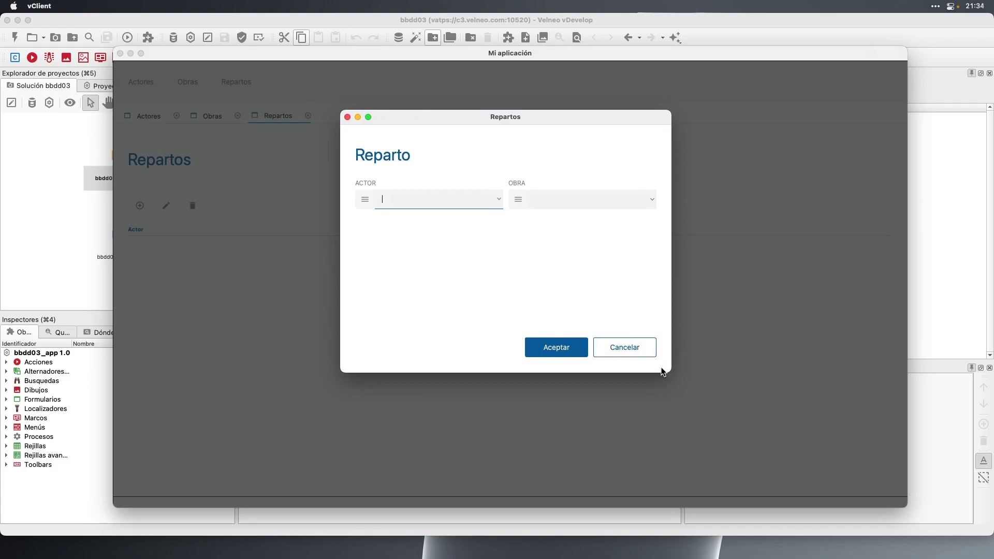
left_click_drag(668, 371, 696, 353)
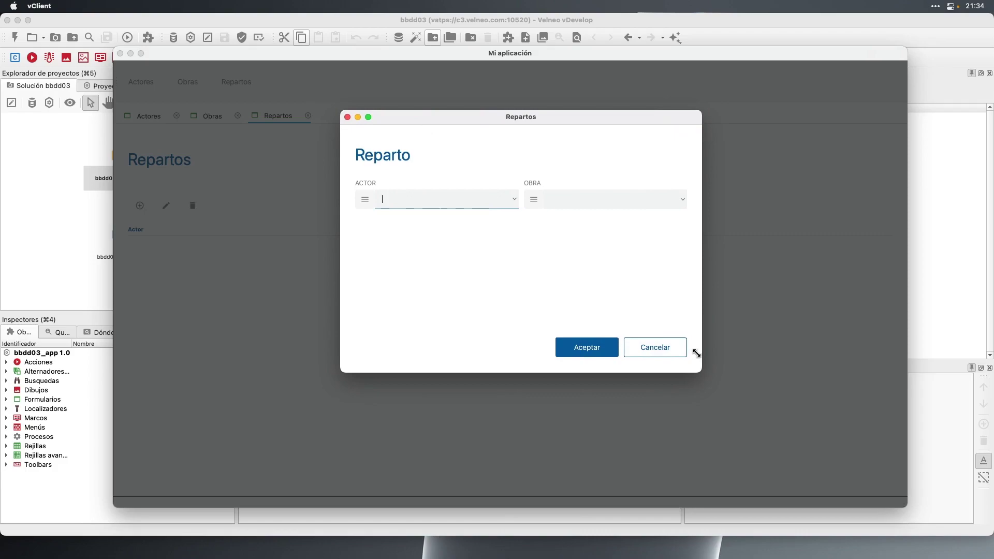
left_click_drag(696, 353, 697, 354)
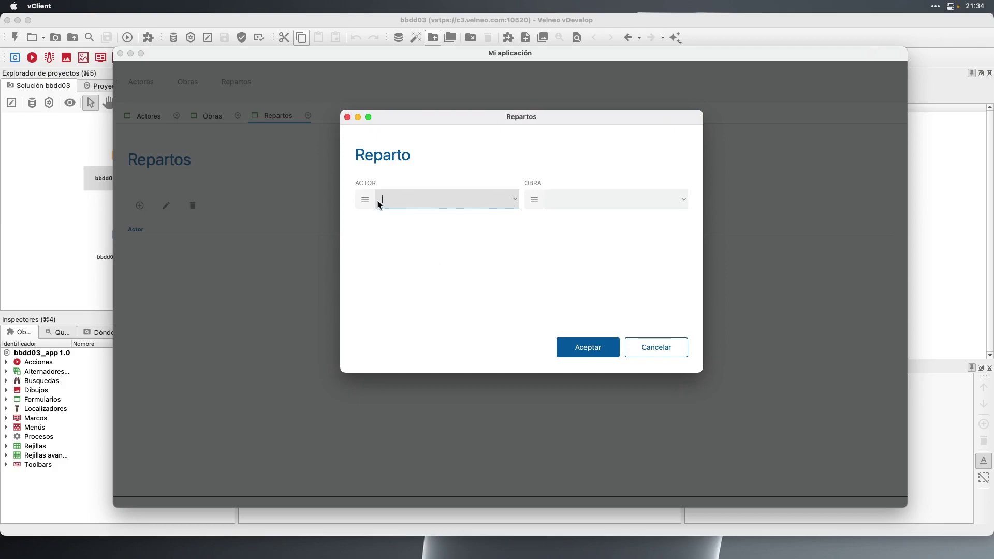
Assign Actor 2 to Obra 2 in the new cast record and save it
left_click(514, 201)
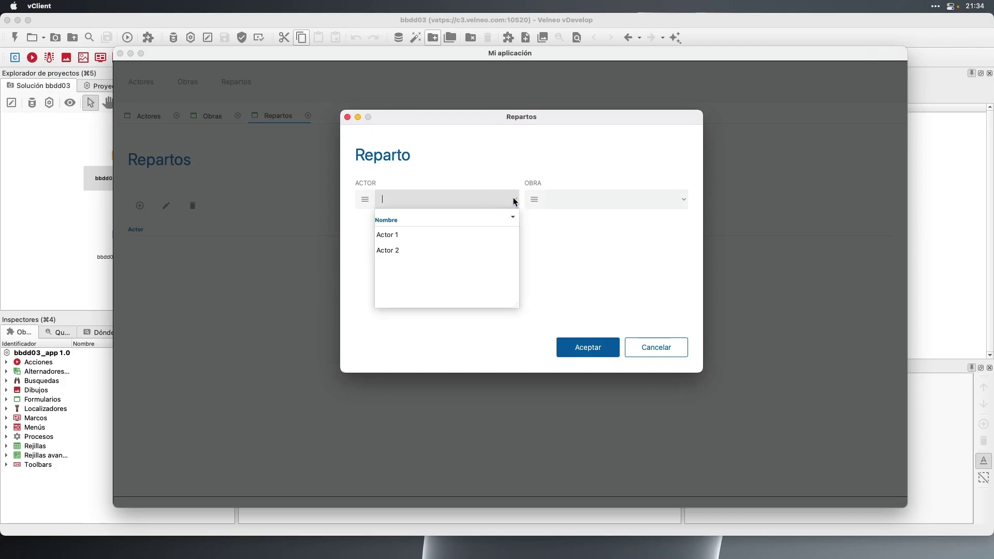
left_click(391, 251)
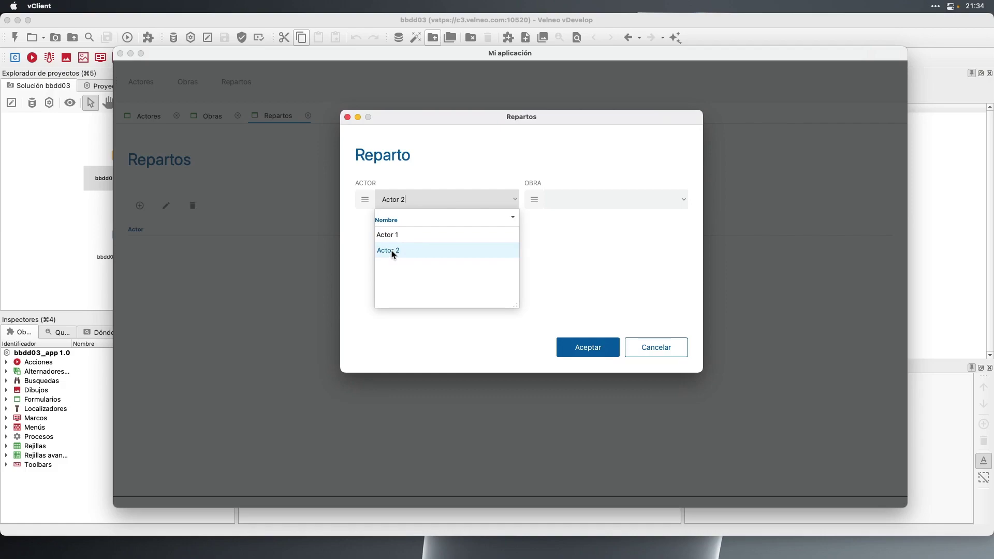
left_click(684, 205)
left_click(683, 204)
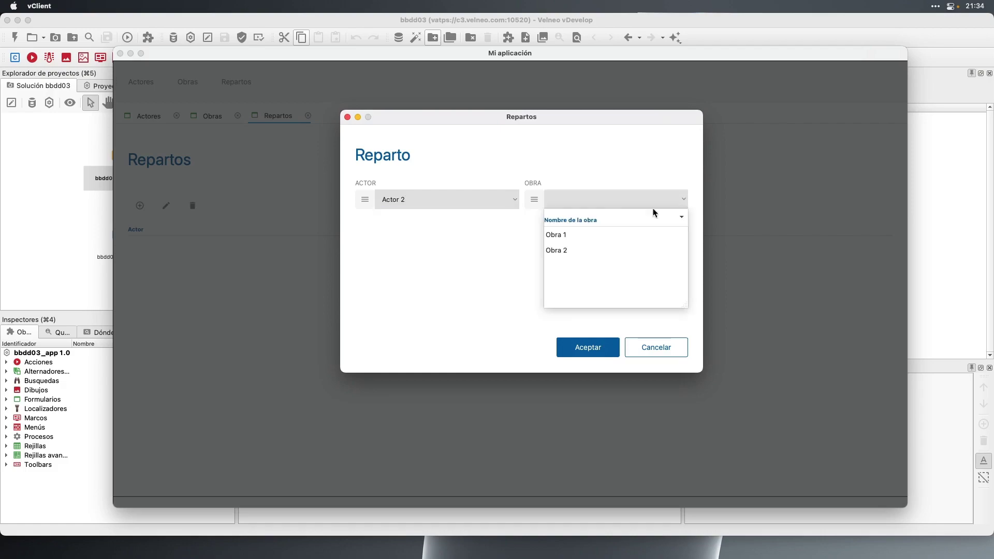
left_click(564, 250)
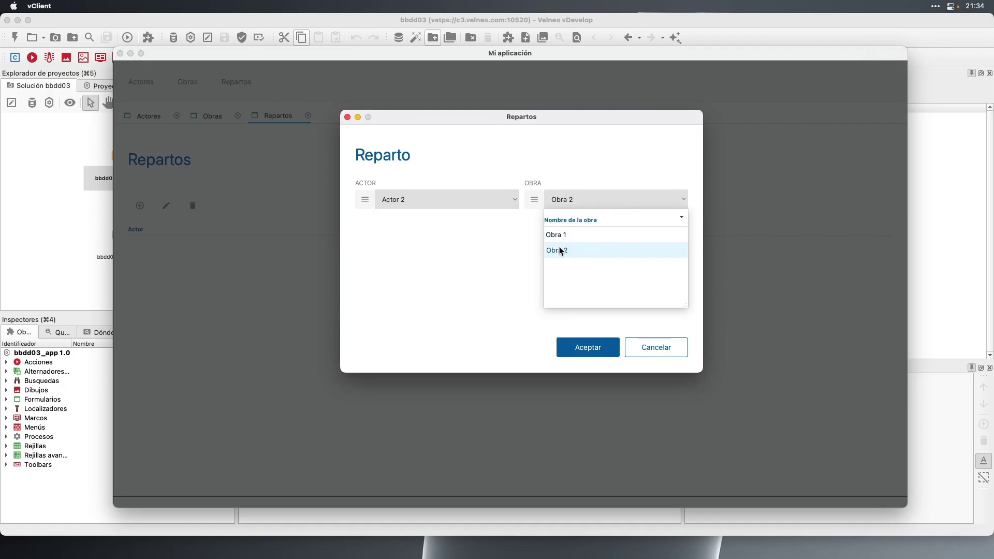
left_click(585, 348)
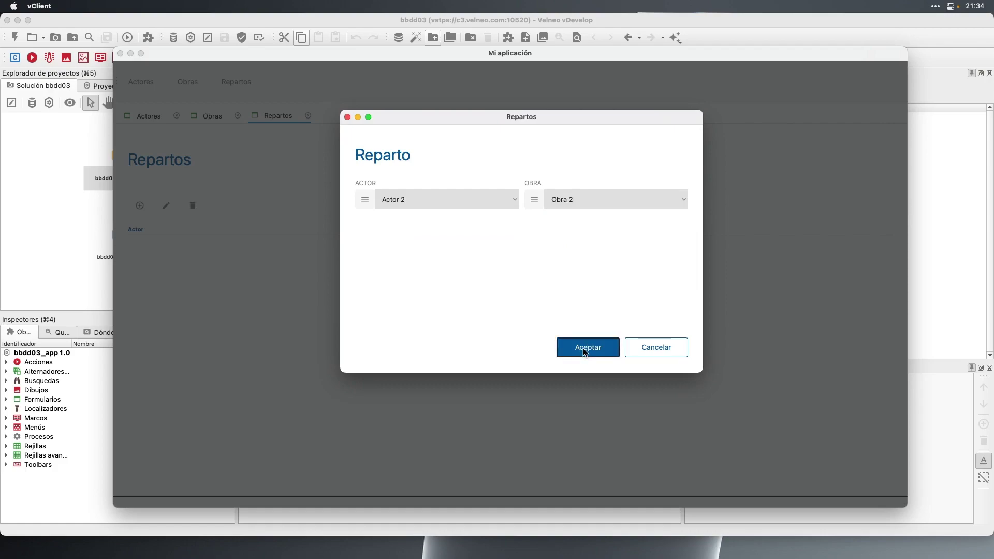
Start another cast record and choose Actor 1 as its actor by locating it through the Código index
left_click(139, 206)
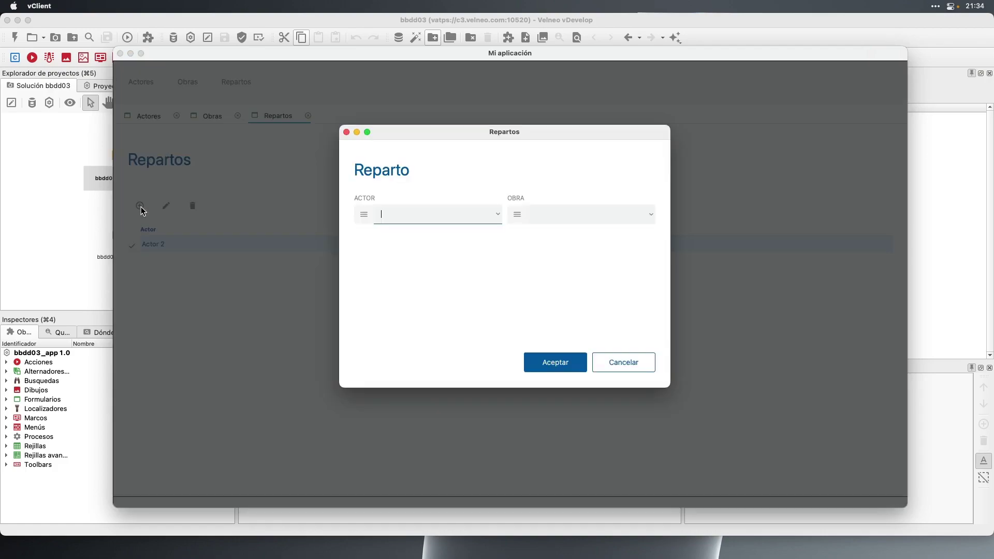
left_click(369, 217)
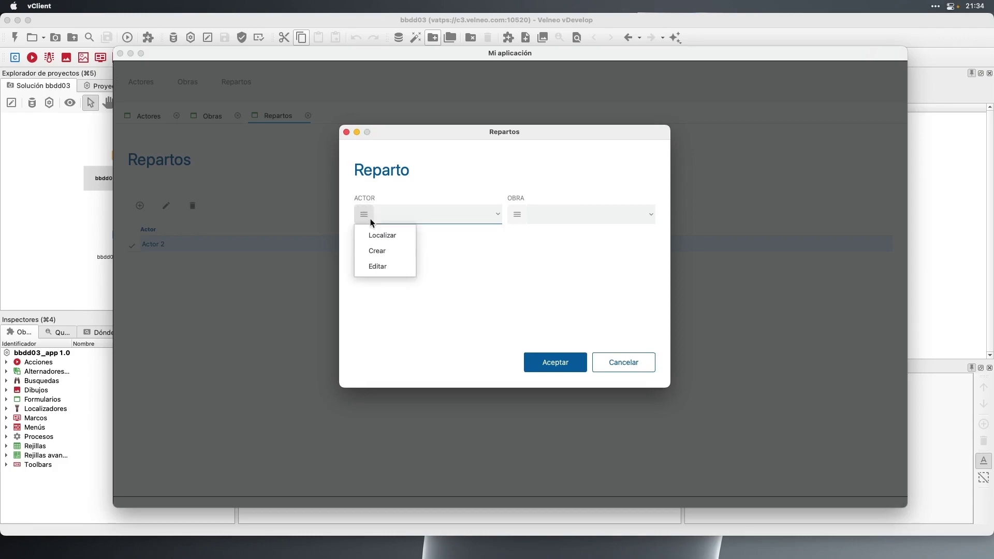
left_click(381, 236)
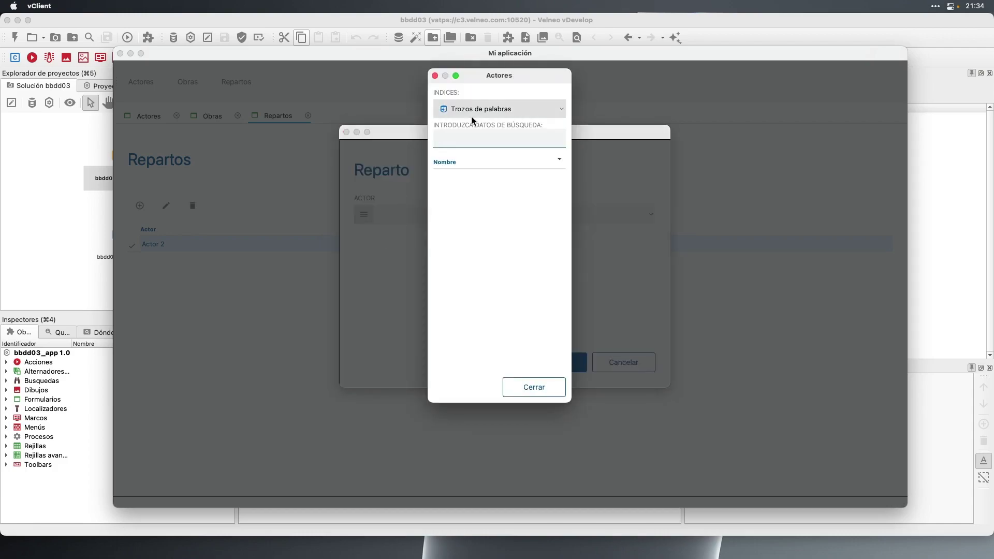
left_click(474, 109)
left_click(471, 140)
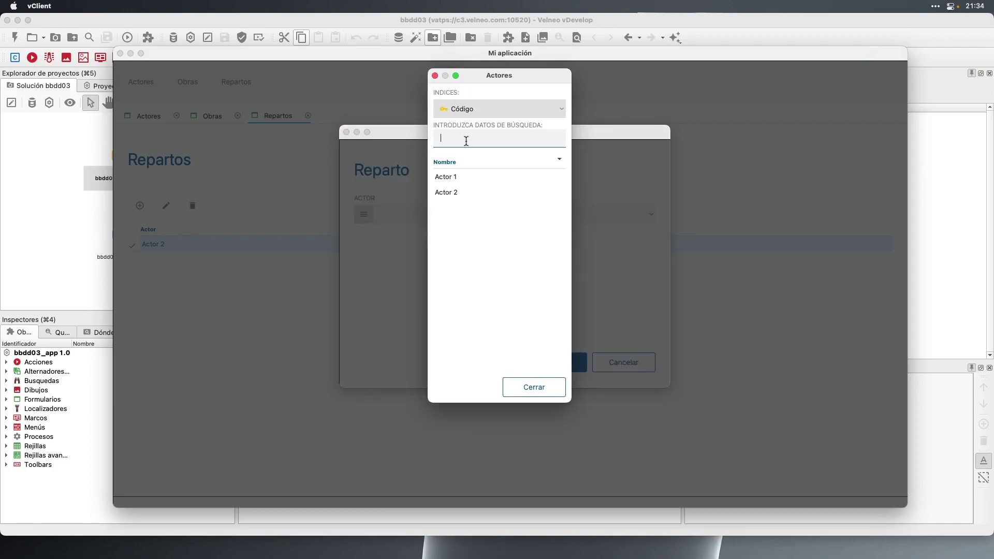
double_click(453, 178)
Choose Obra 1 as the cast record's work by locating it through the Código index
left_click(519, 214)
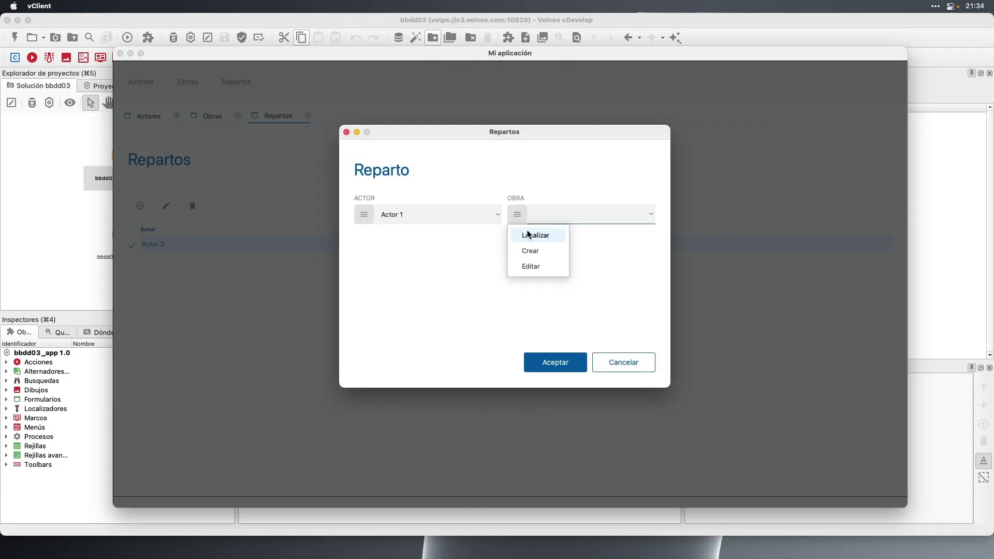
left_click(528, 235)
left_click(469, 107)
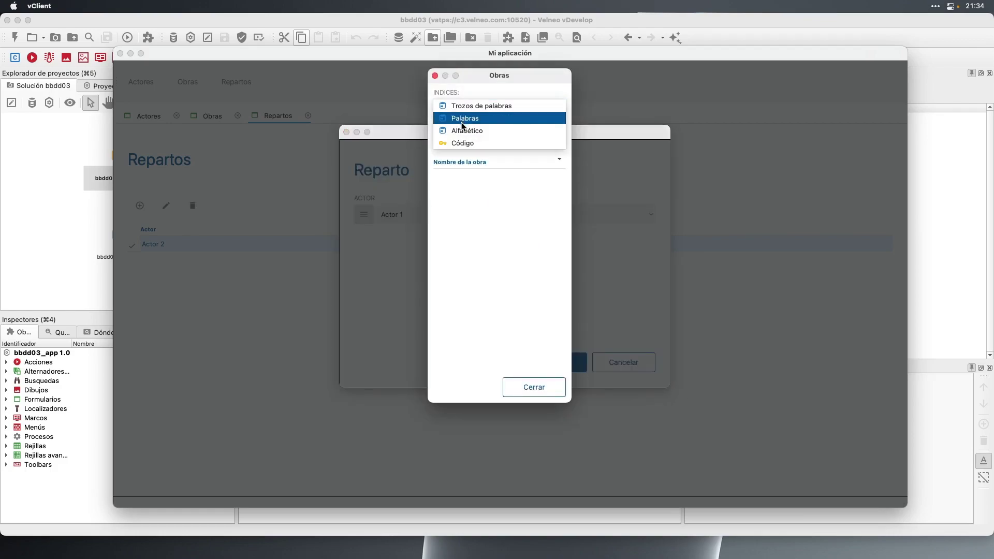
left_click(462, 143)
double_click(457, 178)
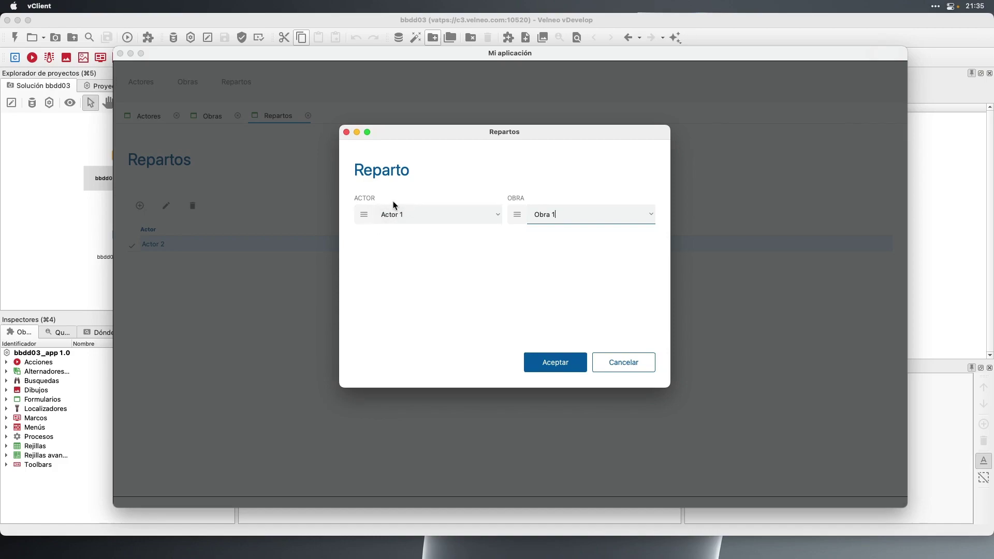
Create Actor 3 from the cast record's actor field, enlarging and repositioning the new actor form before saving it
left_click(362, 216)
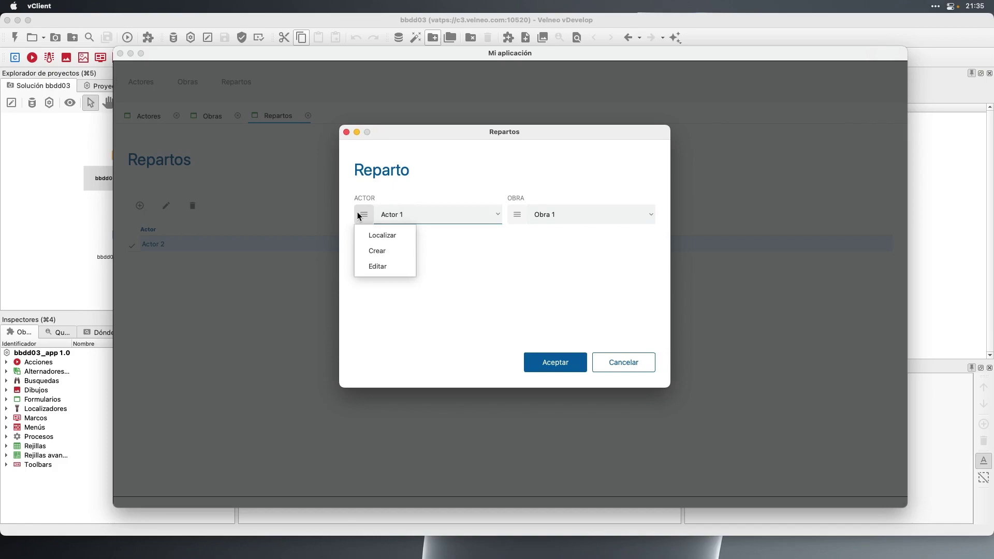
left_click(383, 252)
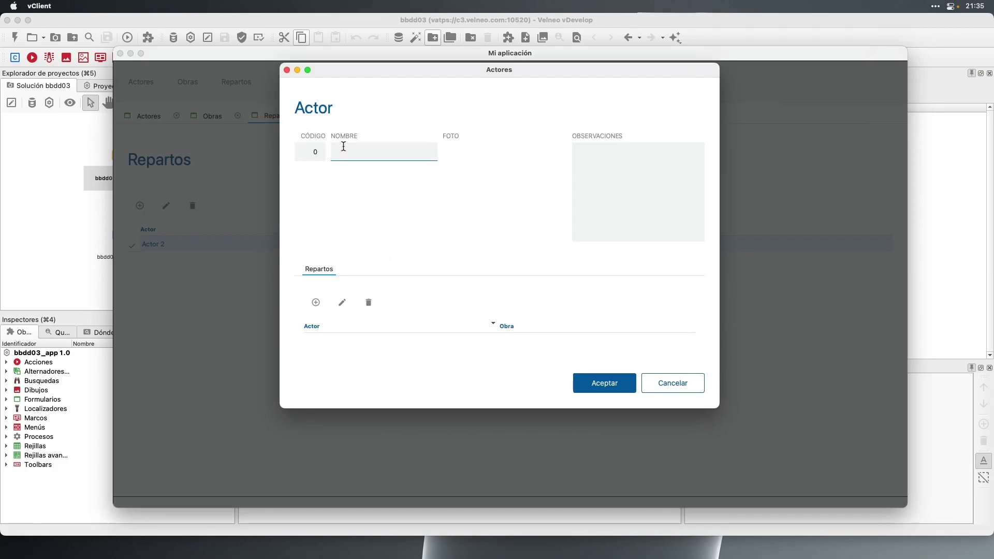
key("Tab")
left_click_drag(717, 409, 901, 457)
left_click_drag(399, 72, 305, 81)
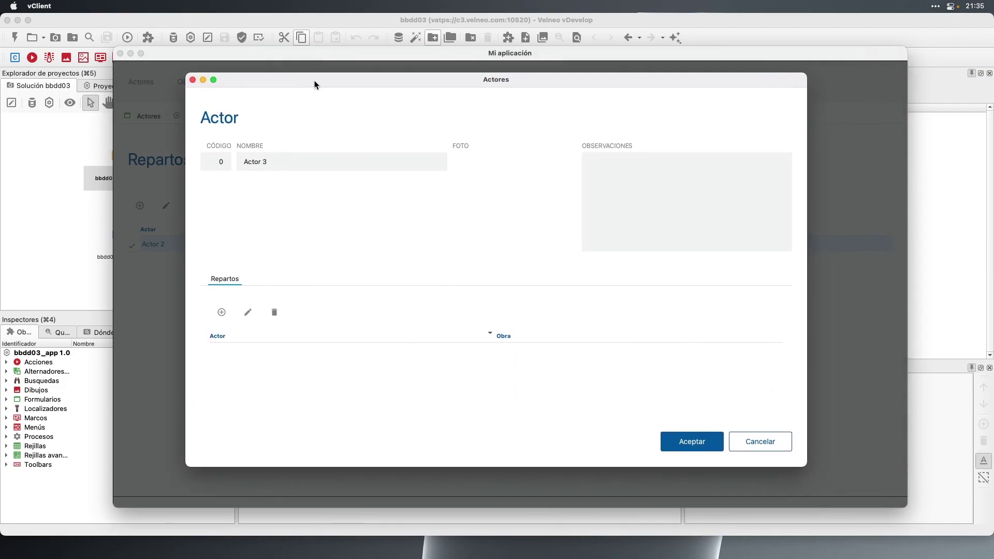
left_click(684, 442)
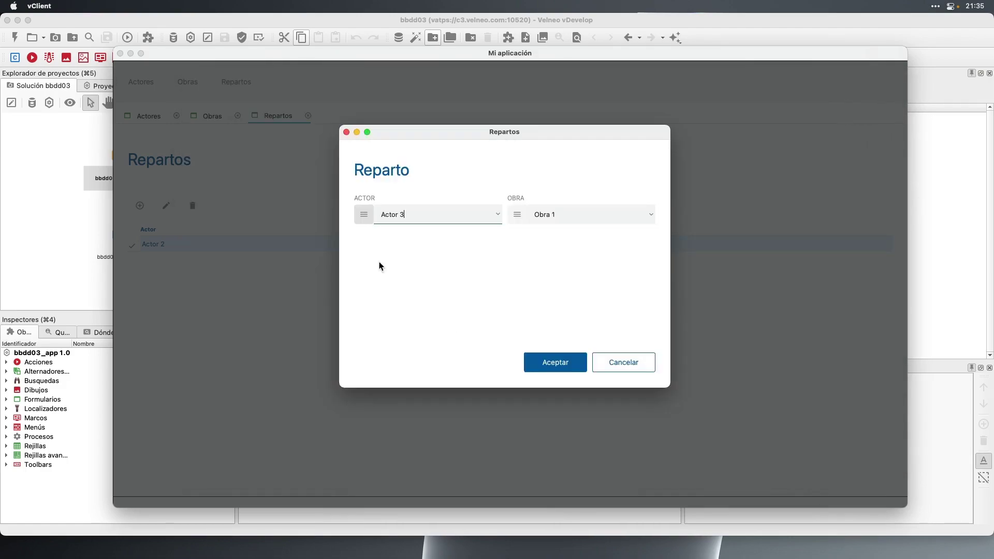
Change the cast record's work to Obra 2 and save the record
left_click(651, 215)
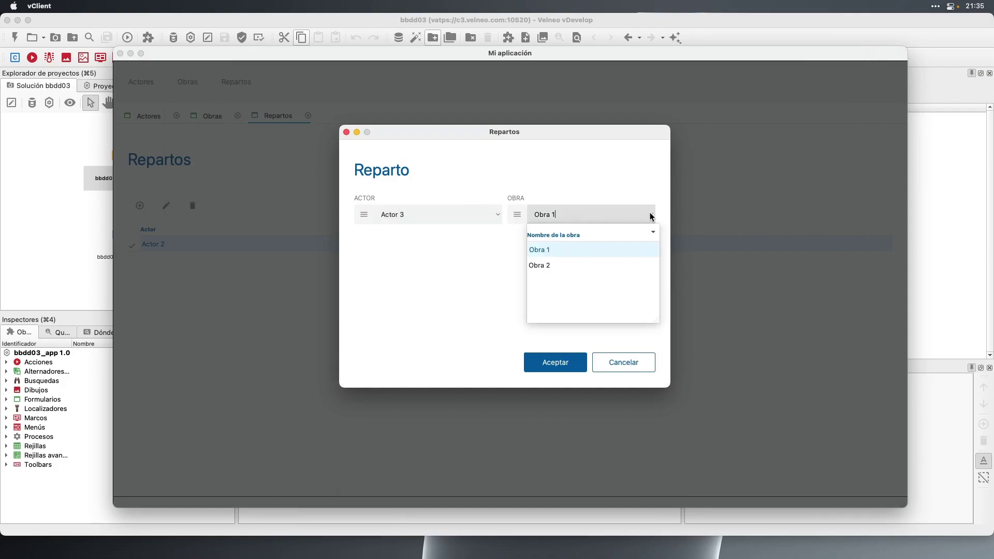
left_click(550, 265)
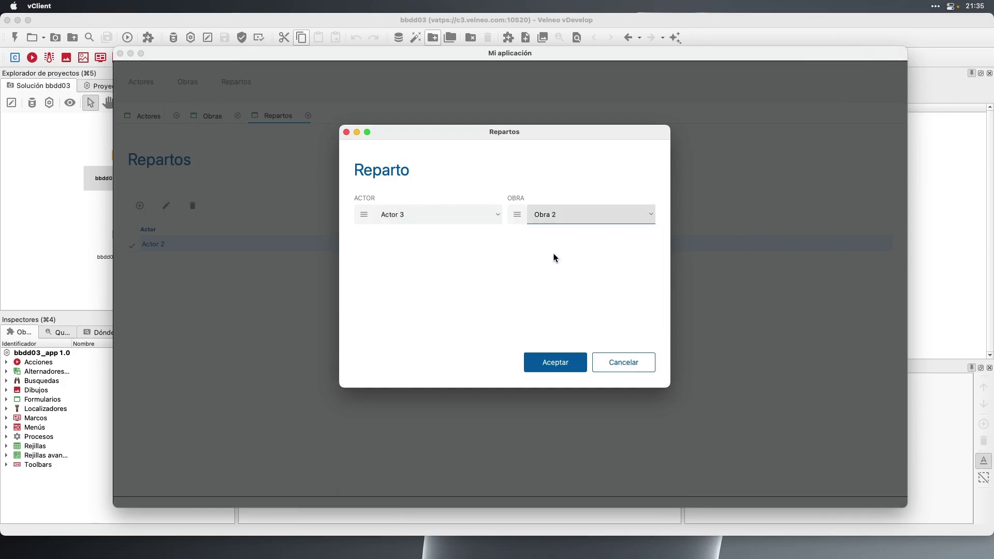
left_click(556, 364)
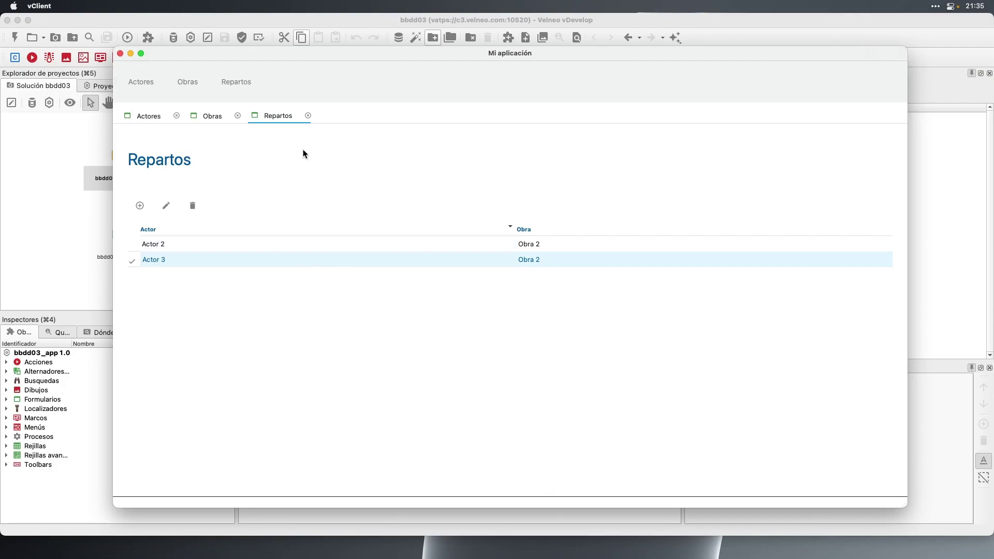
Close the open Repartos, Obras and Actores views and reopen the Actores list
left_click(307, 116)
left_click(238, 116)
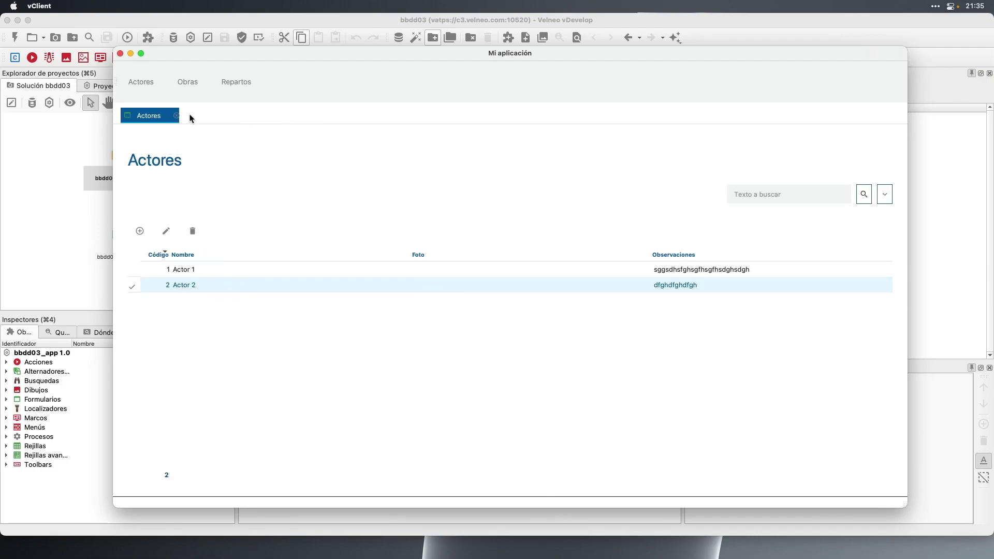
left_click(176, 116)
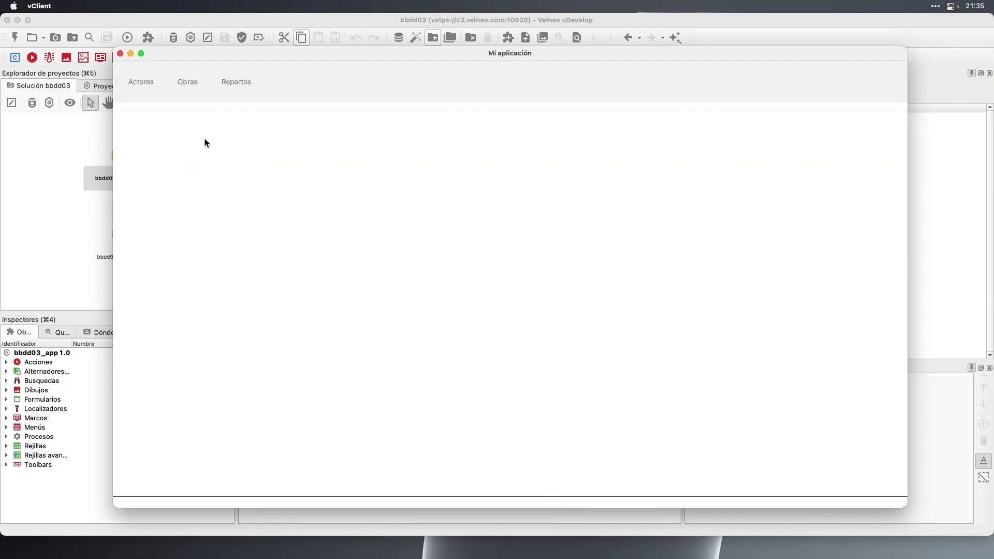
left_click(145, 83)
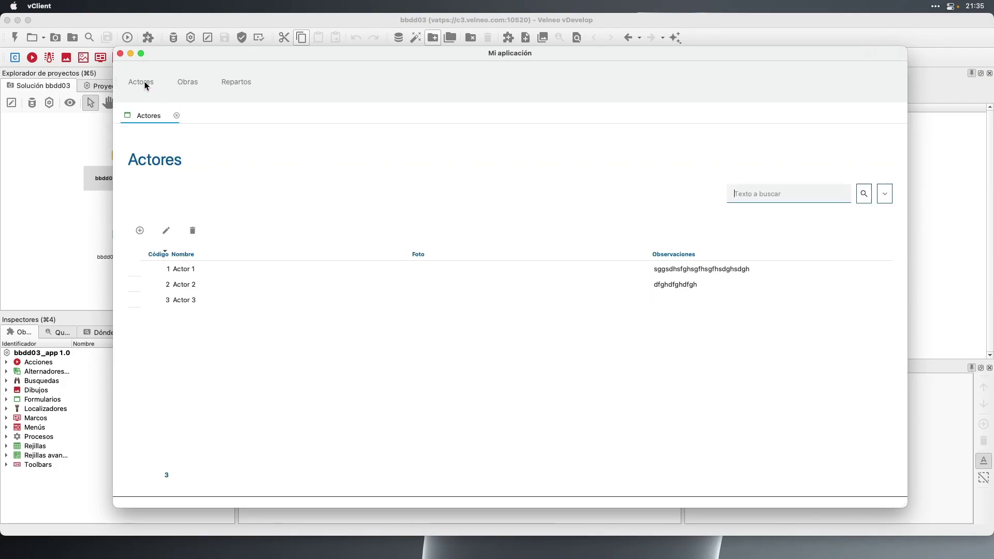
Examine the cast entries in the Actor 1 and Actor 2 records, including Actor 2's cast form, without changing anything
double_click(185, 270)
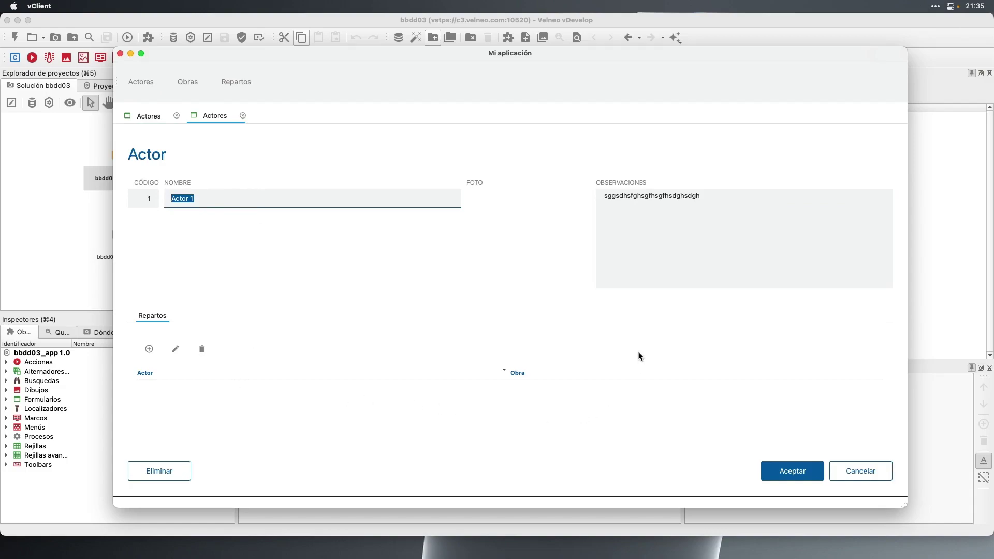
left_click(243, 115)
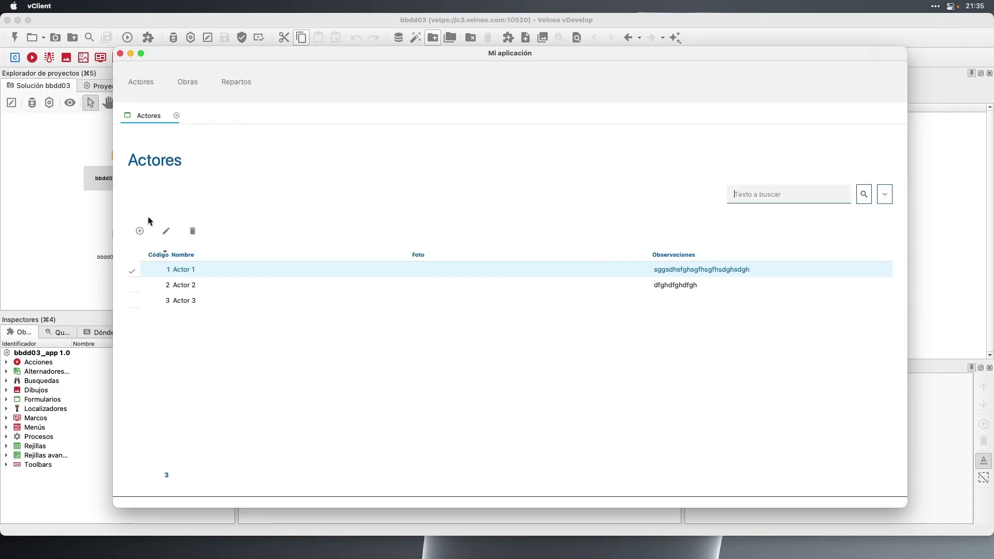
double_click(179, 284)
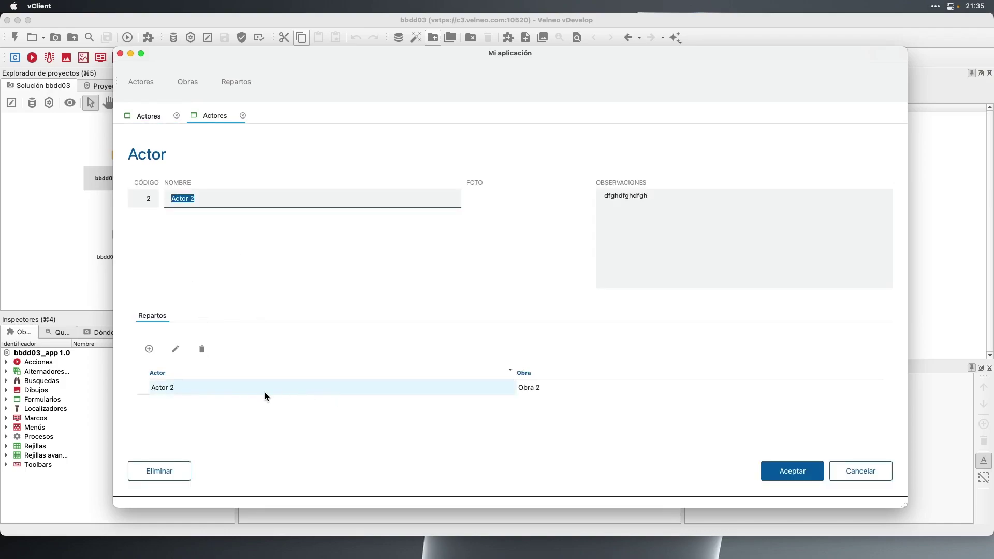
left_click(210, 383)
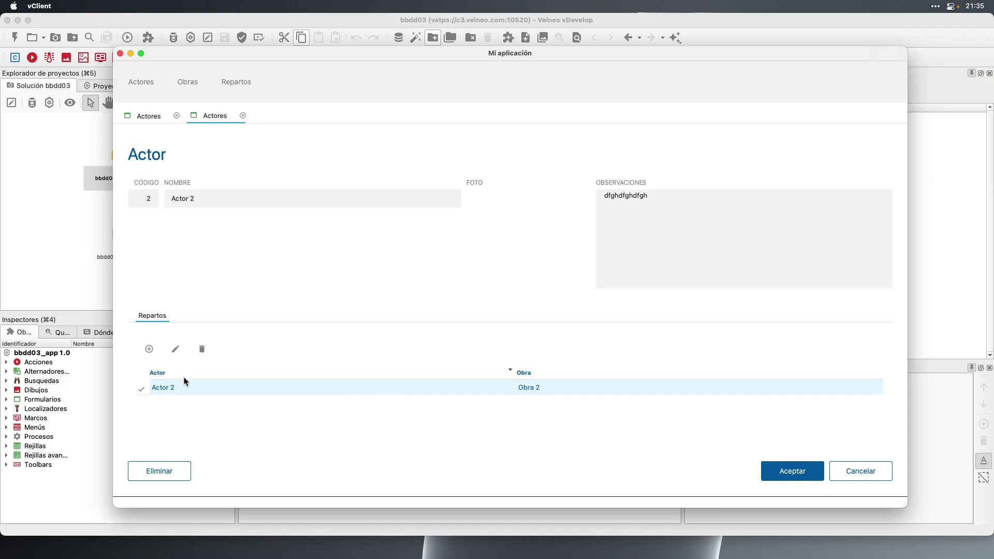
double_click(369, 389)
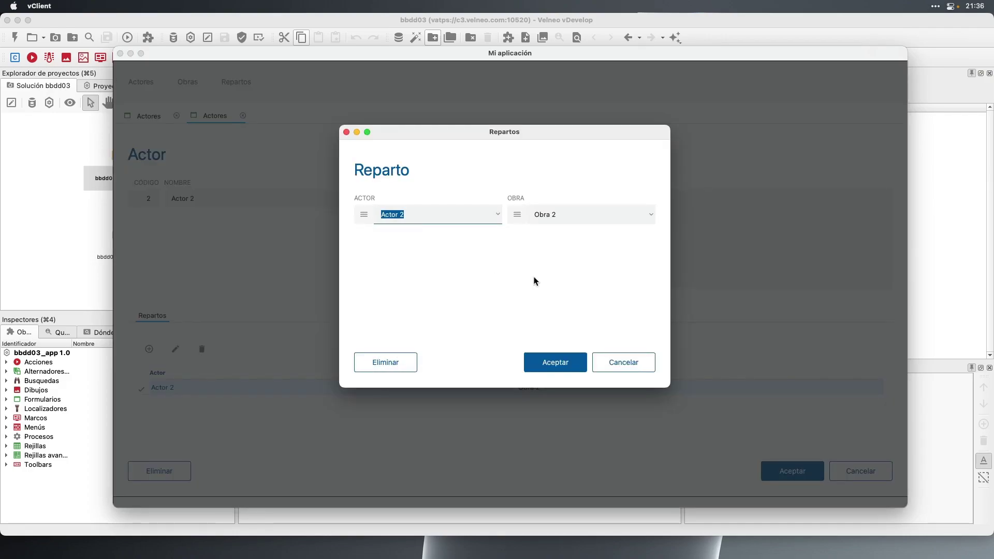
left_click(622, 363)
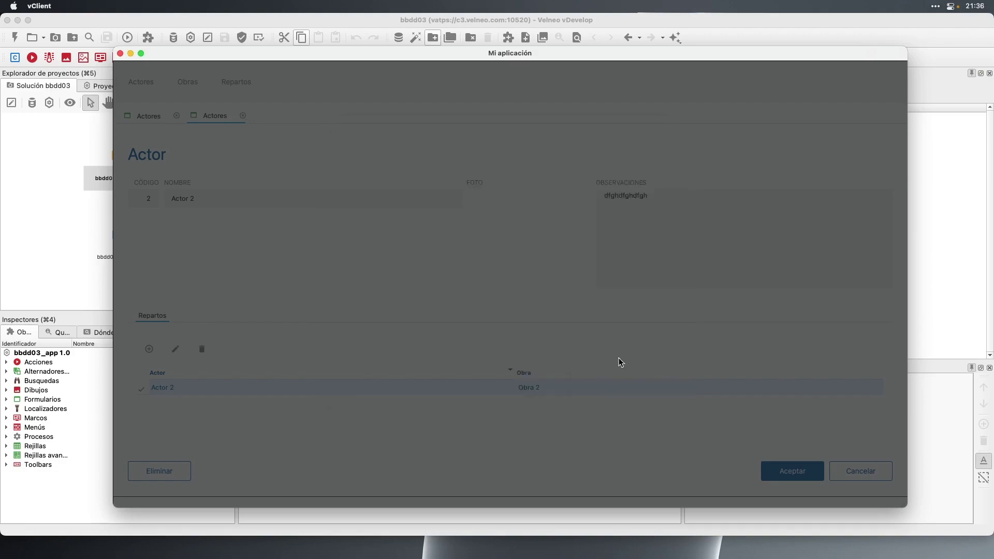
left_click(838, 472)
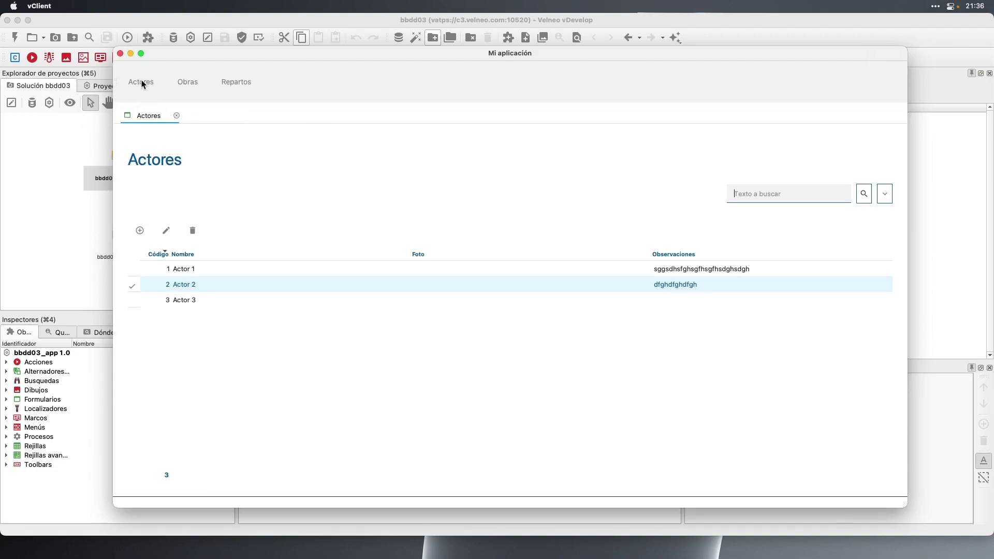
Reopen the Actor 1 record and start a new cast record from its Repartos list
left_click(181, 271)
double_click(181, 270)
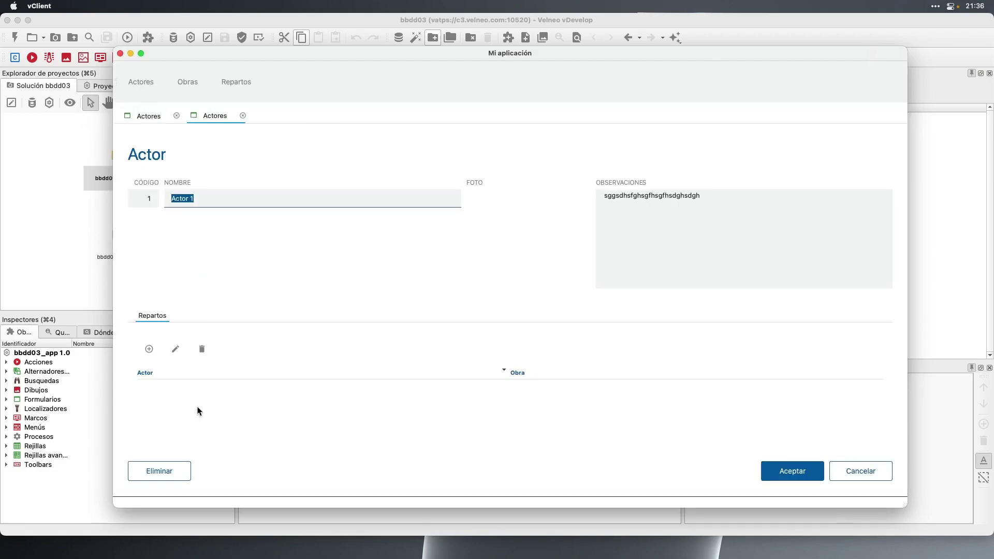
left_click(150, 350)
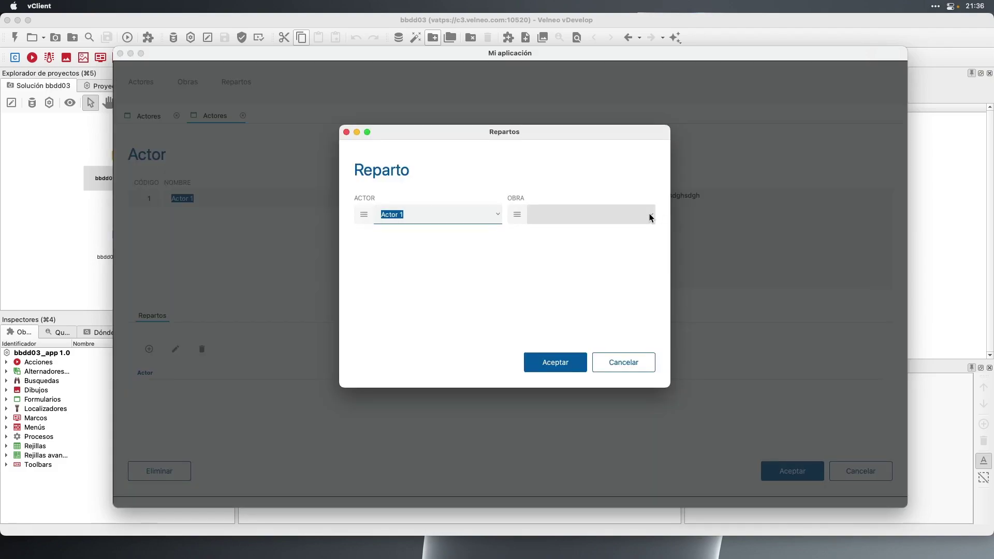
Create a work from the cast record's work field, named Obra 3, dated 17/10/2022, with observations "hdfthdfghdf", and save it
left_click(651, 215)
left_click(515, 258)
left_click(518, 214)
left_click(533, 251)
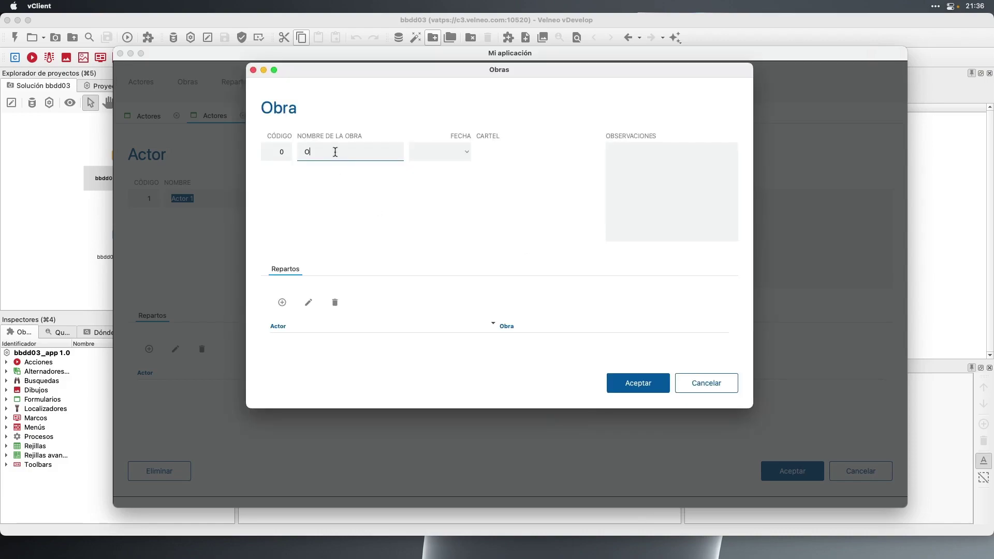
key("Tab")
key("Tab")
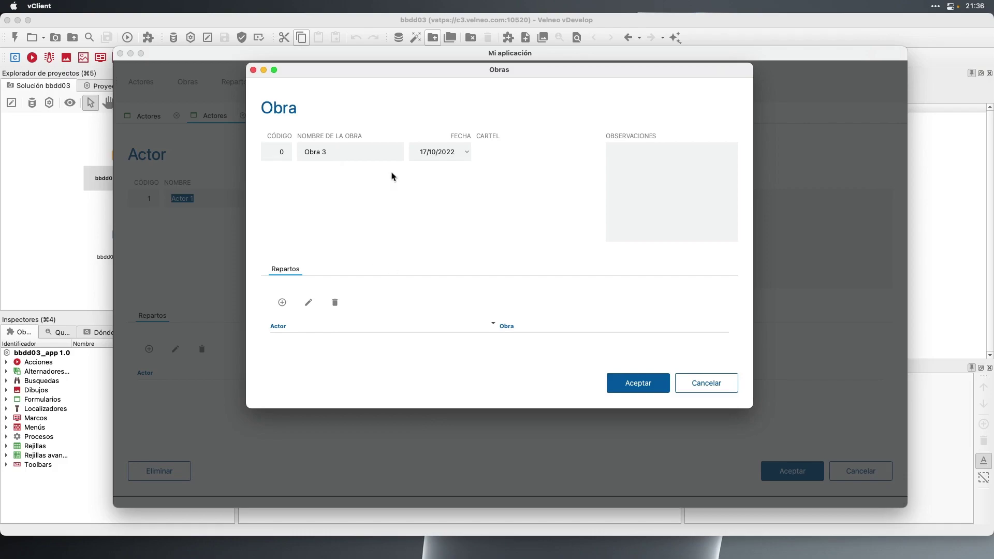
left_click(648, 163)
type("sdfdghsdgh")
left_click(645, 386)
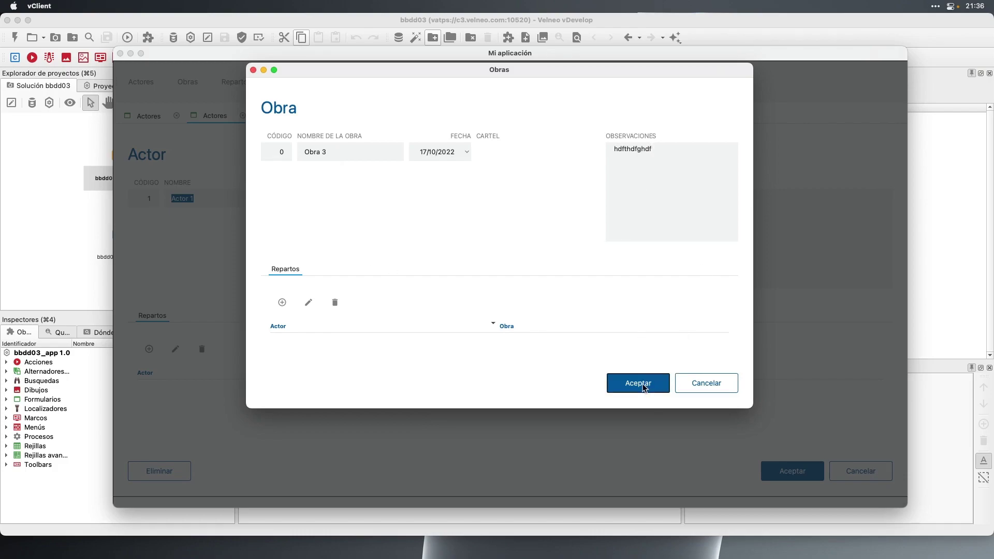
Save the new cast record linking Actor 1 to Obra 3, and save the Actor 1 record
left_click(562, 364)
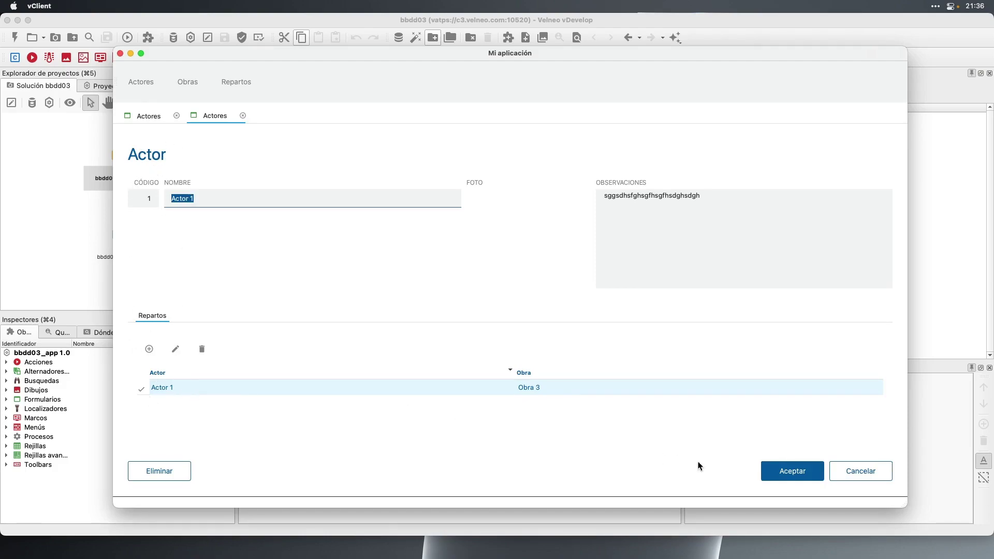
left_click(785, 472)
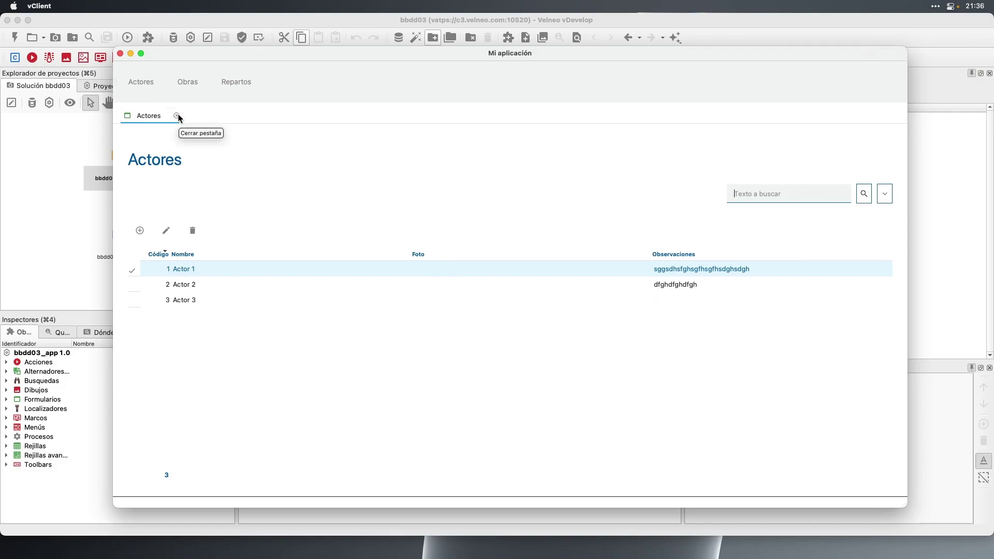
Maximize the application window and open Actor 1's cast record from the Repartos list
double_click(248, 52)
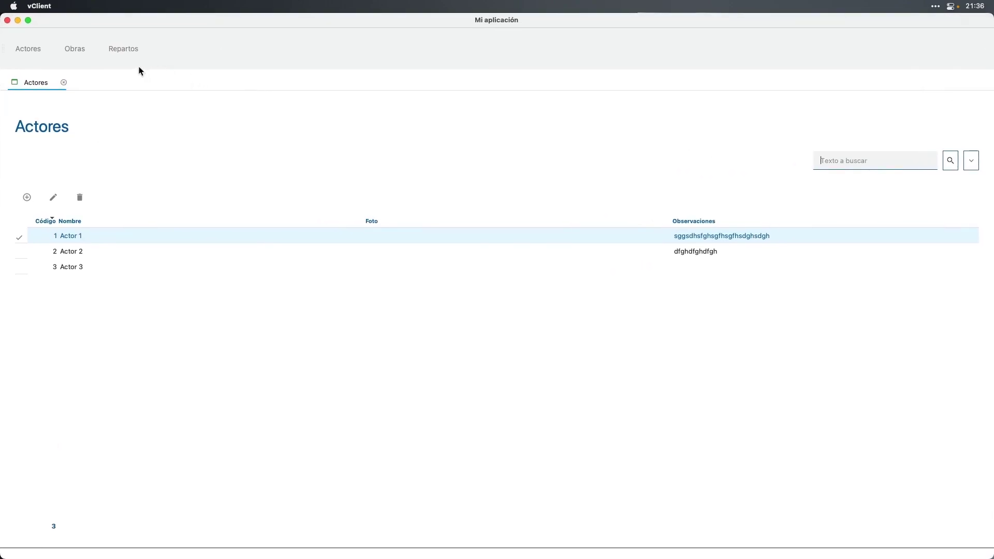
left_click(126, 52)
double_click(149, 213)
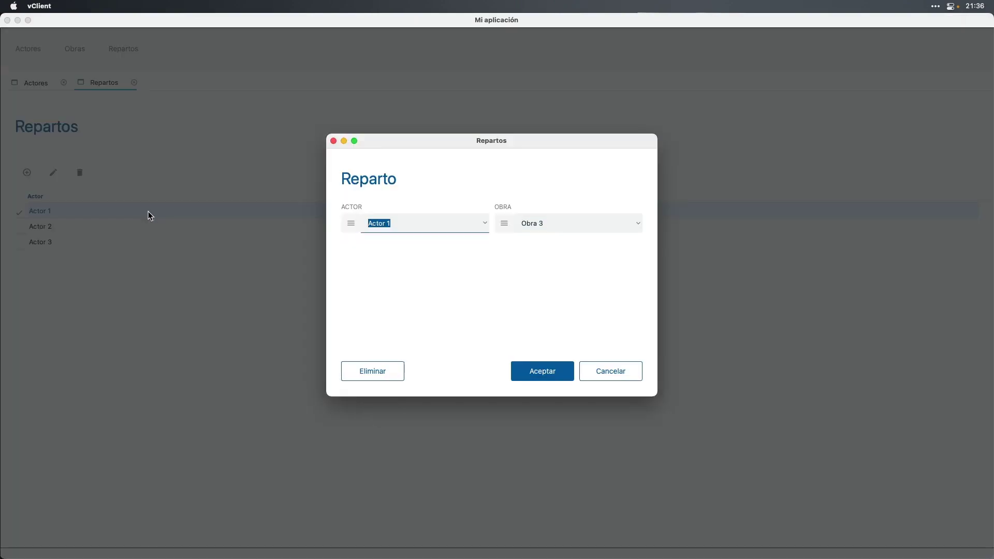